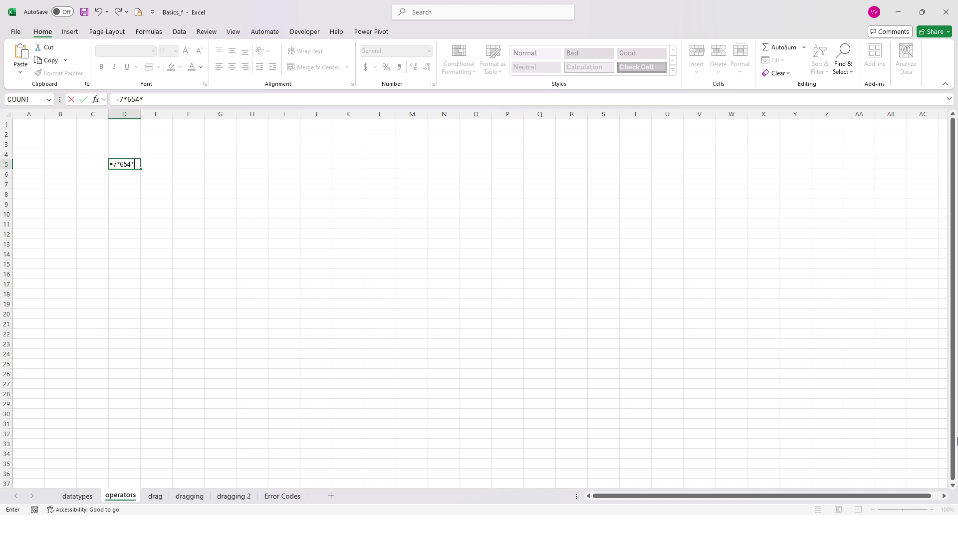
# Complete the formula in D5 as =7*654*3^0.5/(8+9), enter it, and reopen it to review the whole expression
pyautogui.write('^.5/(8+9')
pyautogui.press('Return')
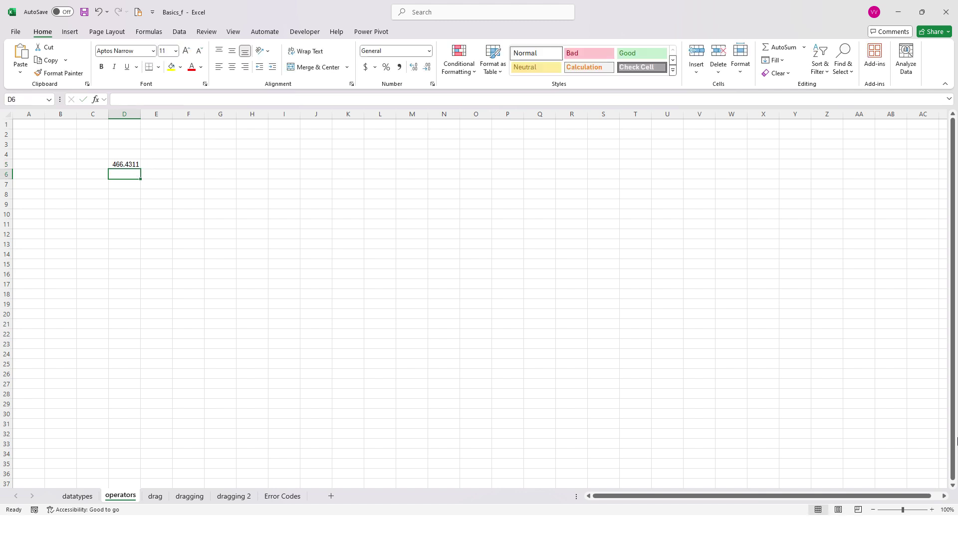
pyautogui.doubleClick(120, 164)
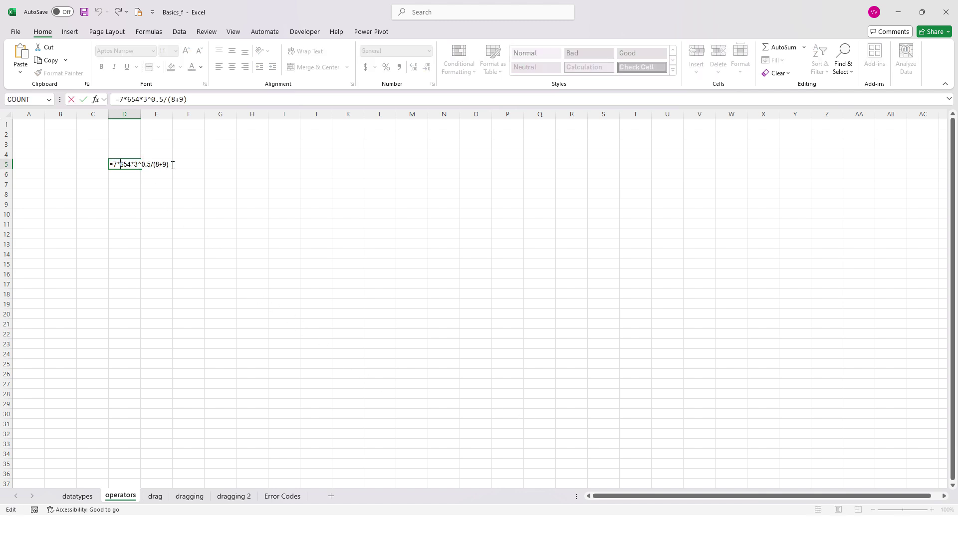
pyautogui.moveTo(166, 164); pyautogui.dragTo(110, 164)
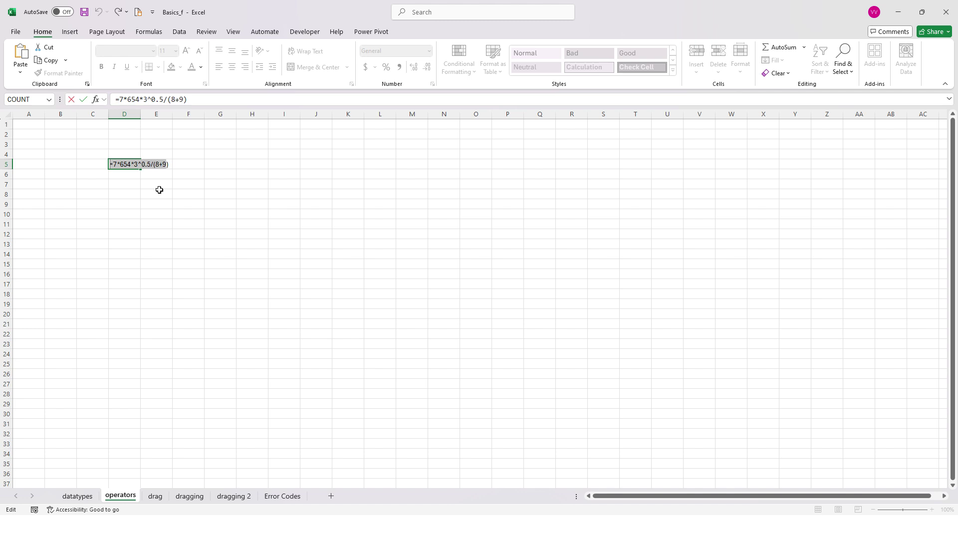
pyautogui.click(127, 164)
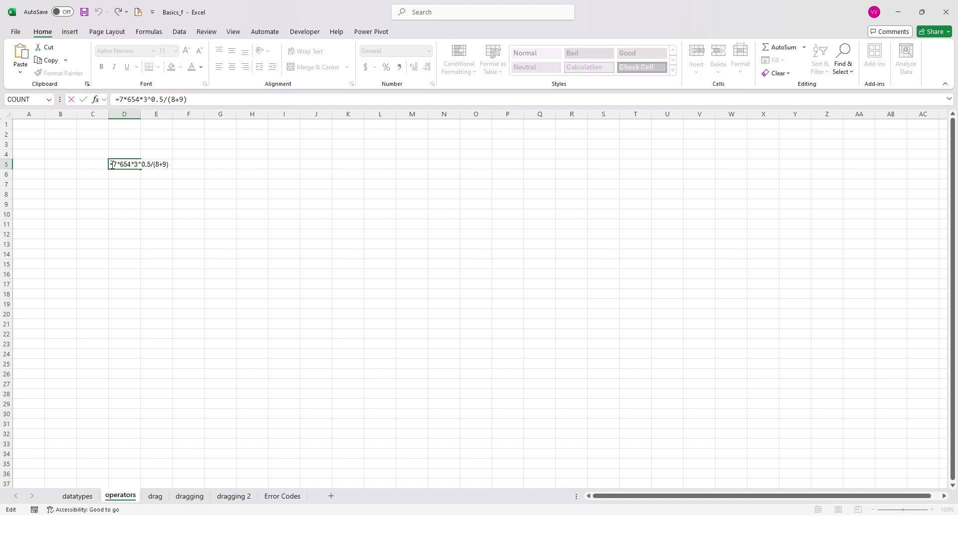
pyautogui.moveTo(168, 165); pyautogui.dragTo(108, 164)
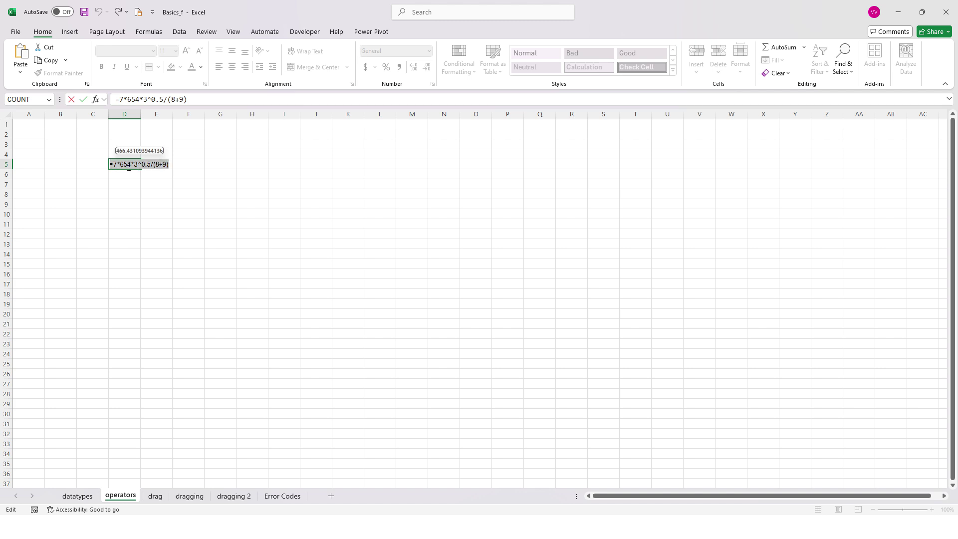
pyautogui.press('Return')
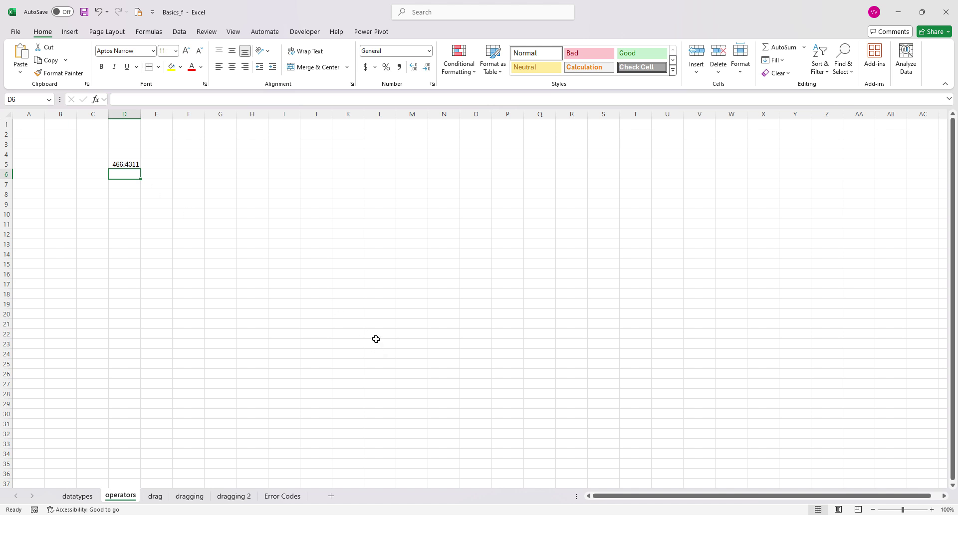
# Switch to the PowerPoint slide show to review the operators and order-of-operations slides, and return to the Excel workbook
pyautogui.hotkey('alt', 'Tab')
pyautogui.hotkey('alt', 'Tab')
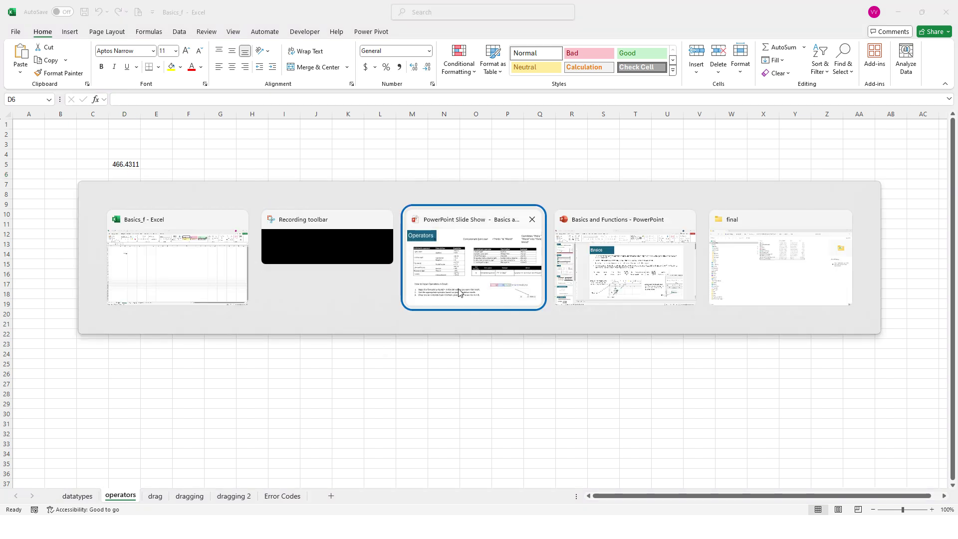
pyautogui.click(460, 292)
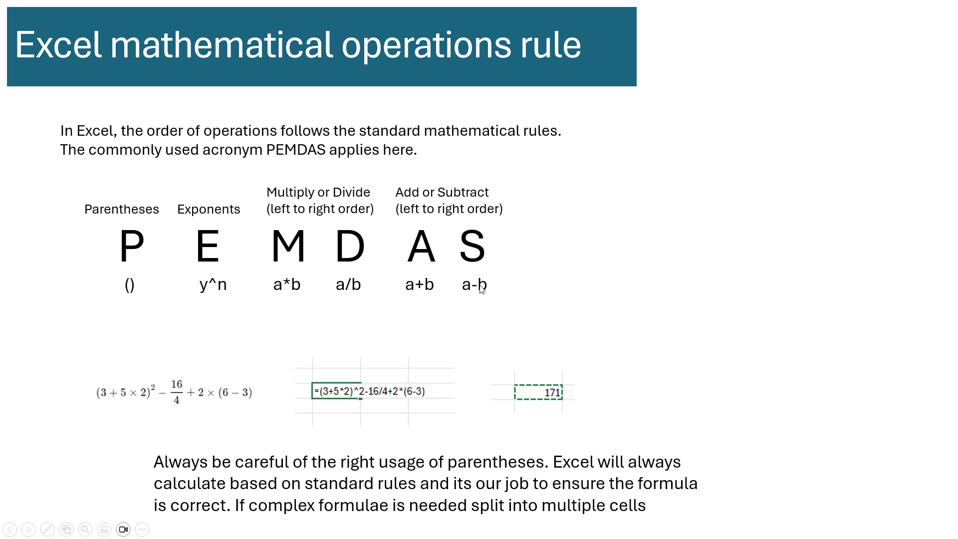
pyautogui.hotkey('alt', 'Tab')
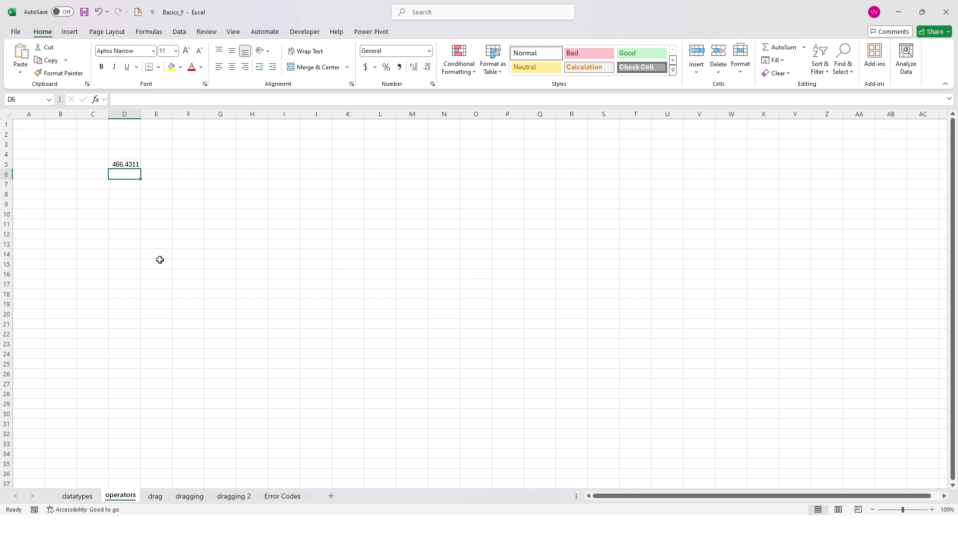
# Enter the comparison values 9 in cell C10 and 3 in cell D10
pyautogui.click(145, 193)
pyautogui.click(124, 194)
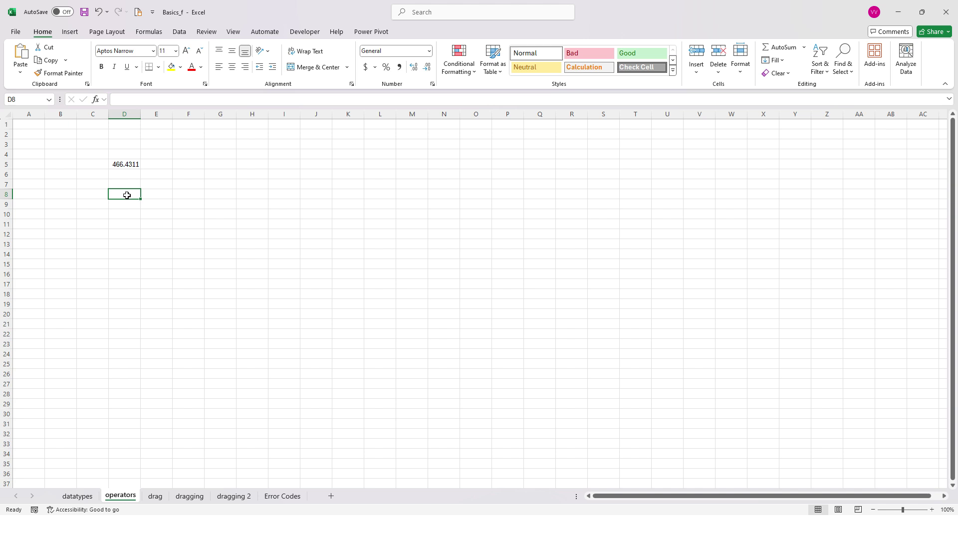
pyautogui.click(104, 214)
pyautogui.write('9')
pyautogui.click(126, 214)
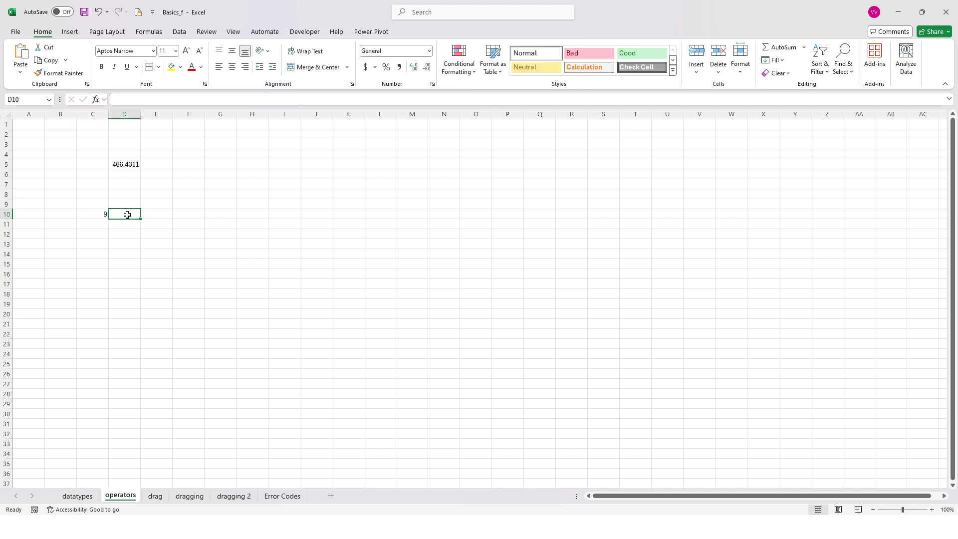
pyautogui.write('3')
# Enter the formula =C10>D10 in cell E10 to compare the two numbers in the row
pyautogui.click(165, 213)
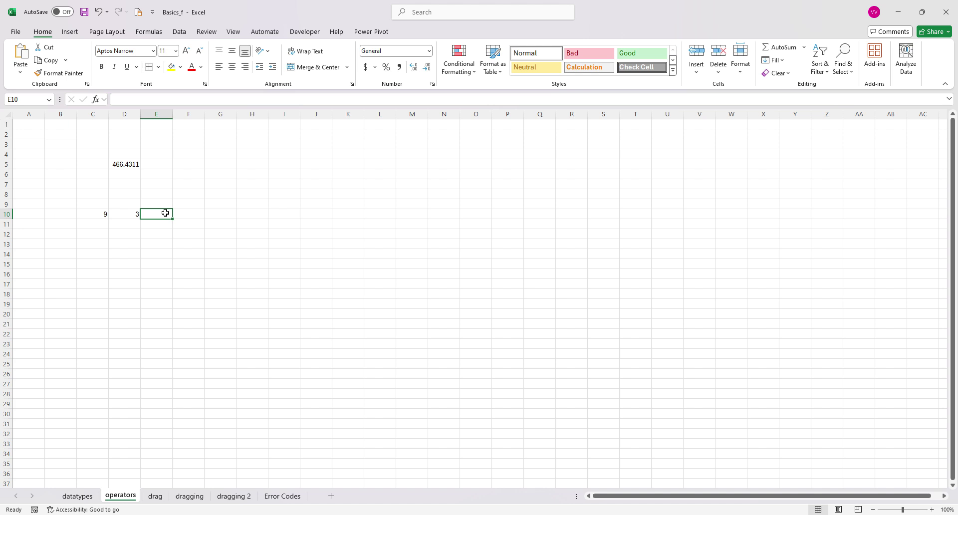
pyautogui.write('=')
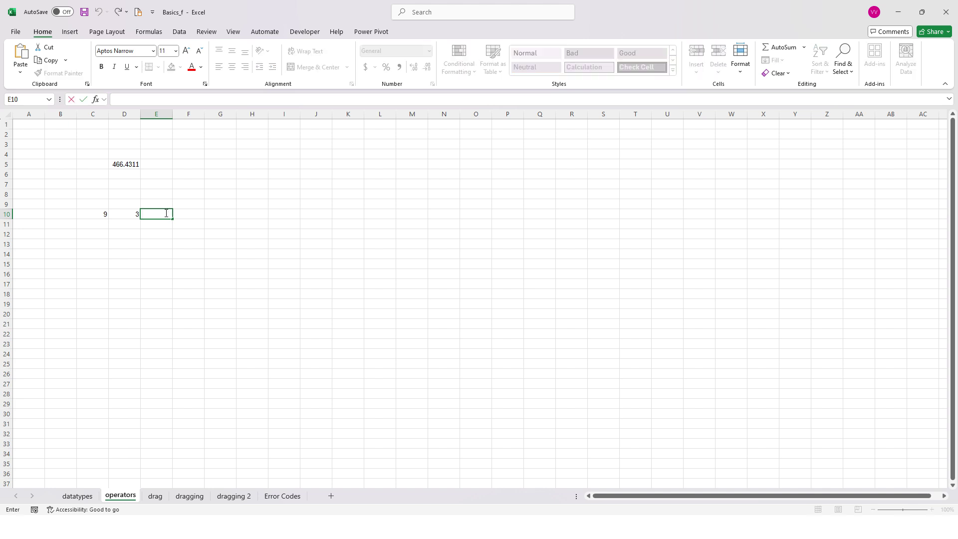
pyautogui.click(88, 215)
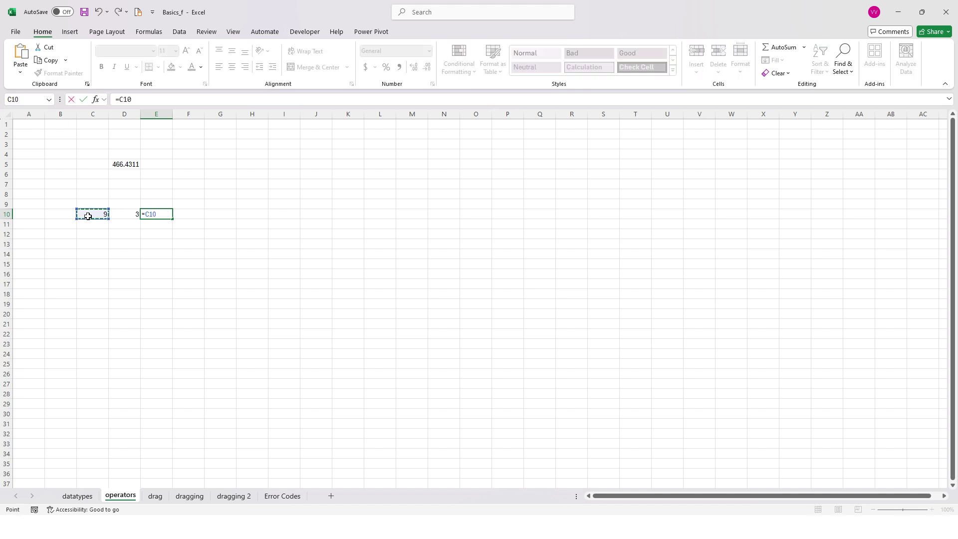
pyautogui.write('>')
pyautogui.click(126, 213)
pyautogui.press('Return')
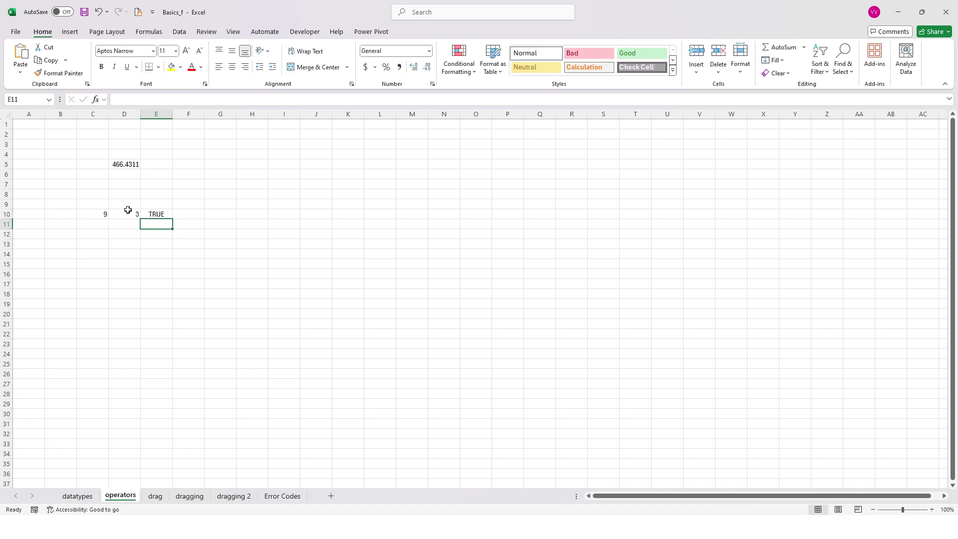
# Review the comparison formula in E10 and its operands, and change the value in D10 to 10
pyautogui.click(154, 214)
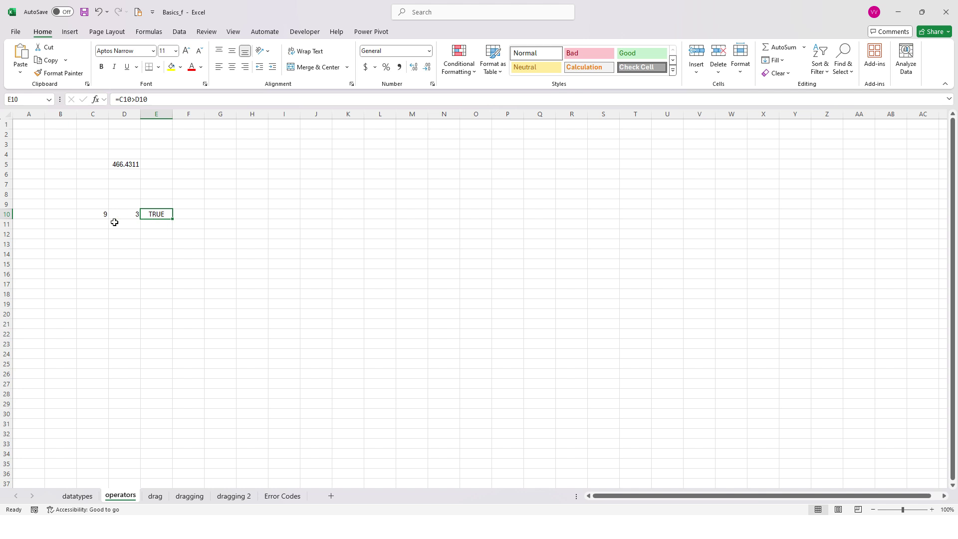
pyautogui.click(94, 215)
pyautogui.click(126, 215)
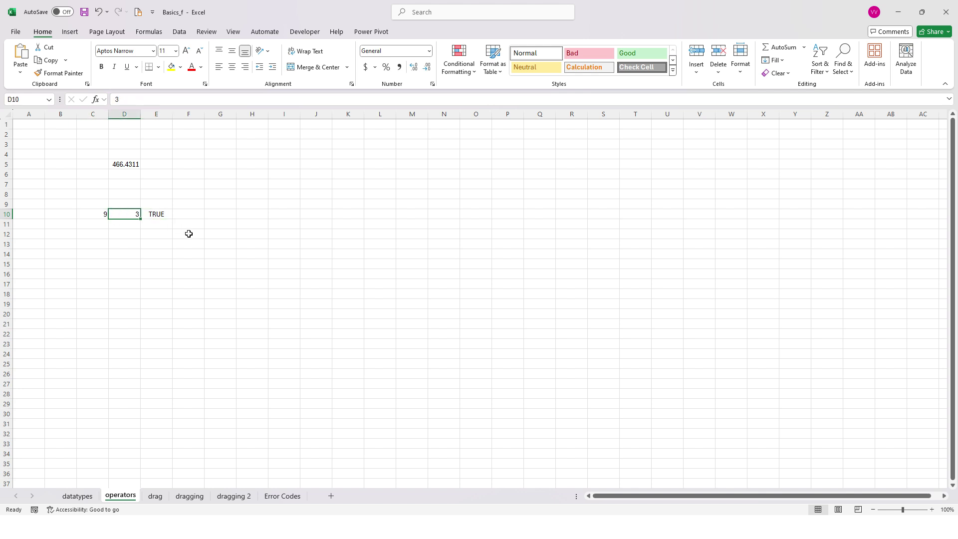
pyautogui.write('10')
pyautogui.click(168, 231)
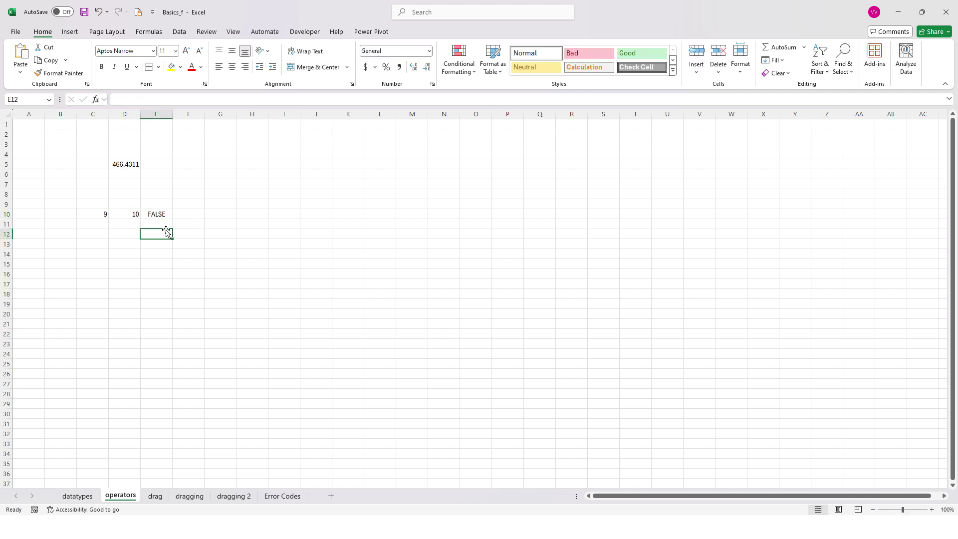
# Enter the formula =E10*1 in cell F10 to convert the logical result to a number
pyautogui.doubleClick(189, 215)
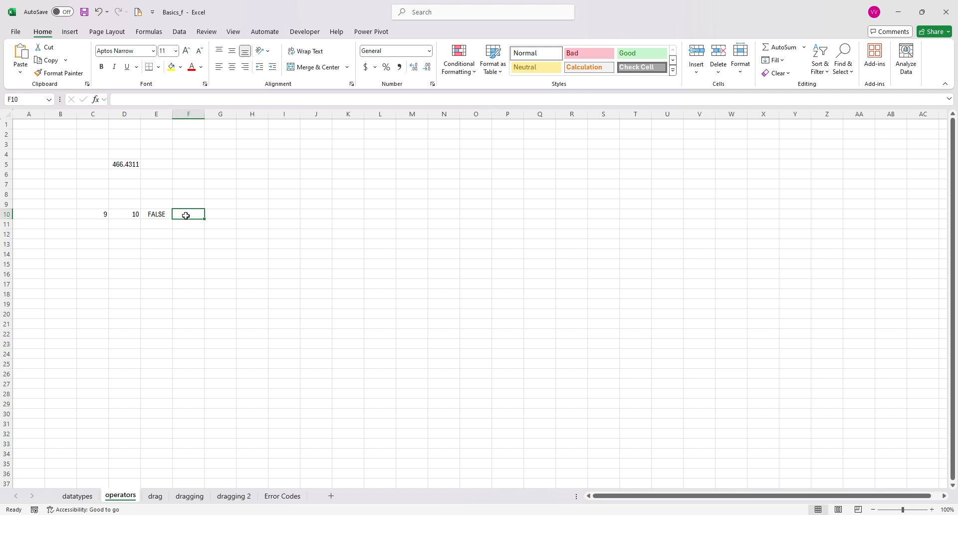
pyautogui.write('=')
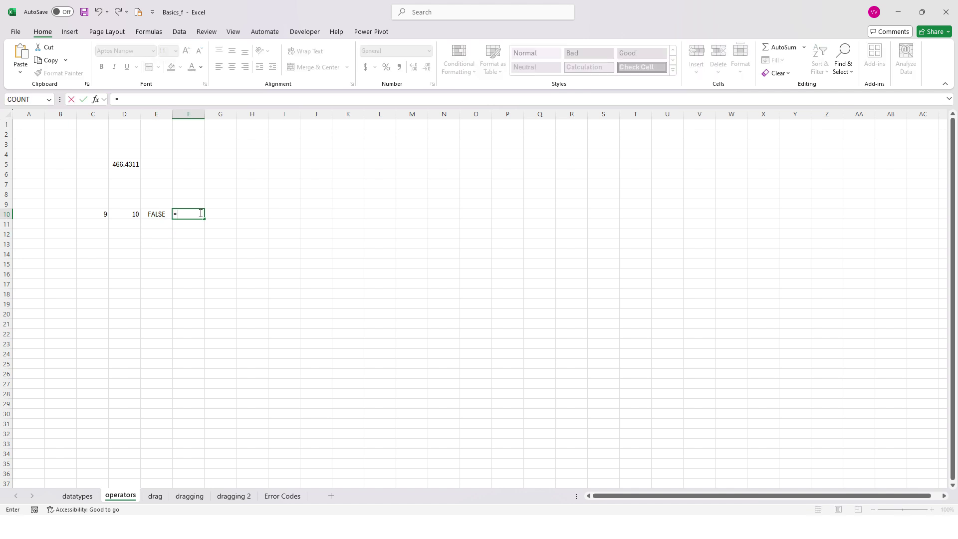
pyautogui.click(156, 214)
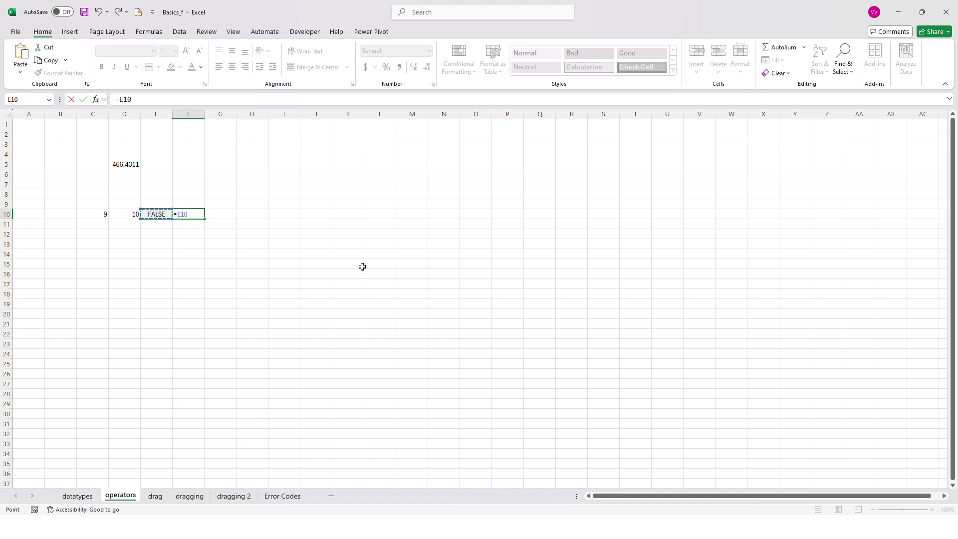
pyautogui.write('*1')
pyautogui.press('Return')
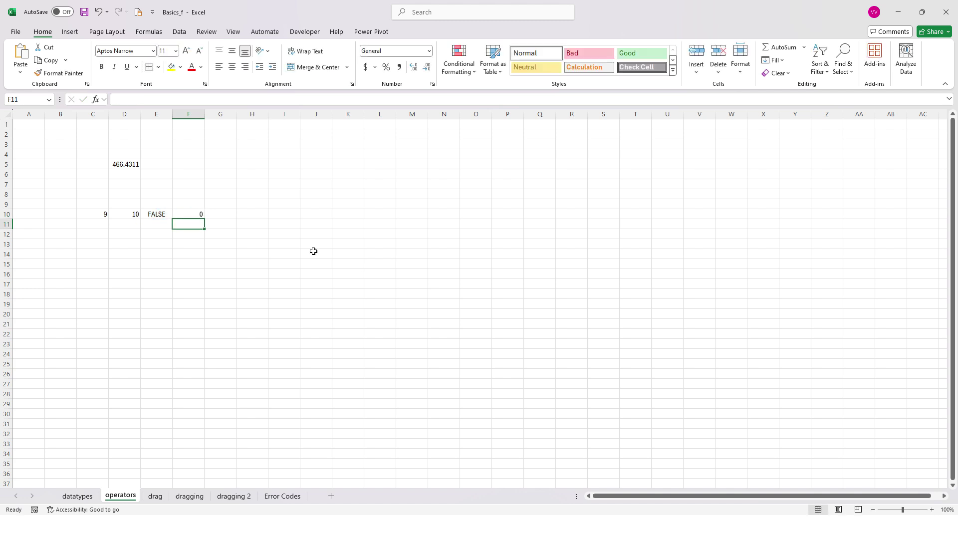
pyautogui.click(197, 215)
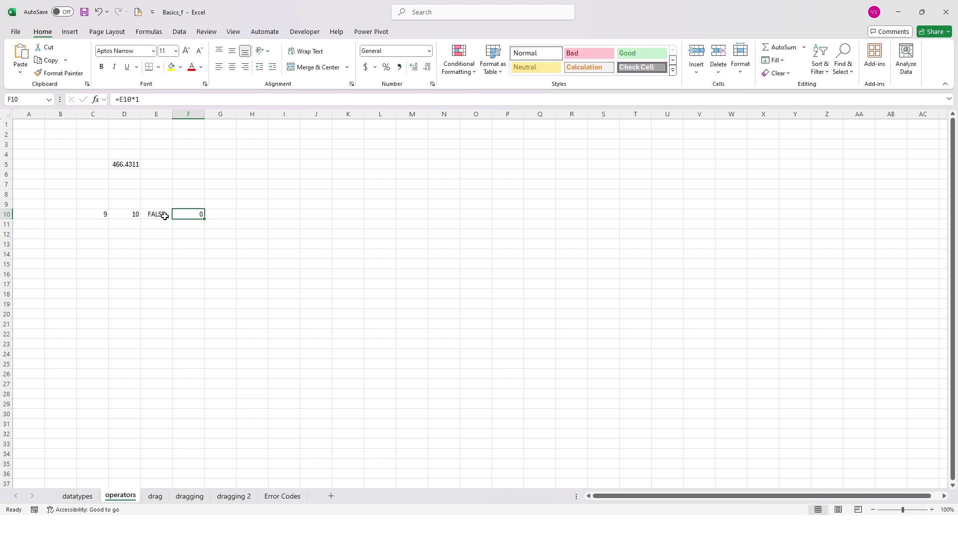
# Change the value in C10 to 12 and check the updated formulas in E10 and F10
pyautogui.click(104, 214)
pyautogui.write('12')
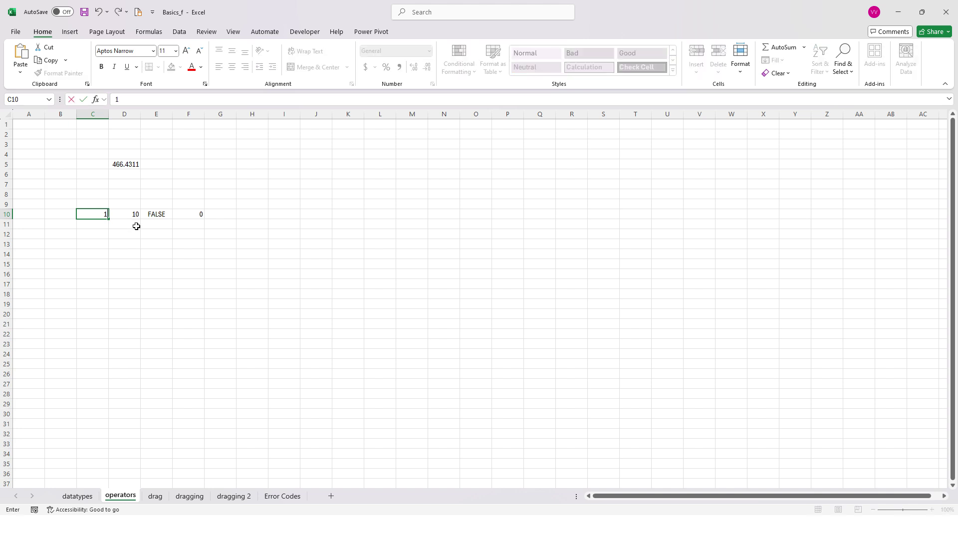
pyautogui.click(163, 215)
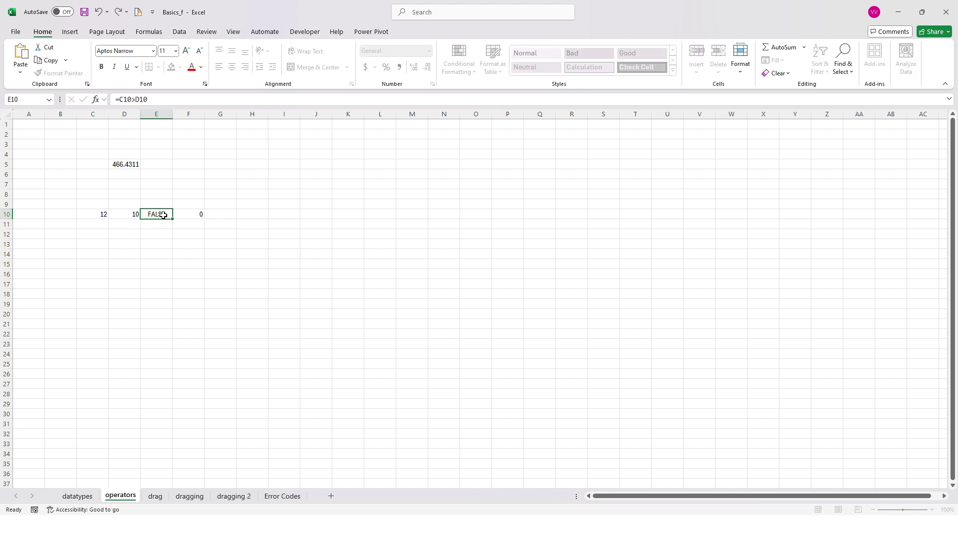
pyautogui.click(189, 217)
pyautogui.click(156, 216)
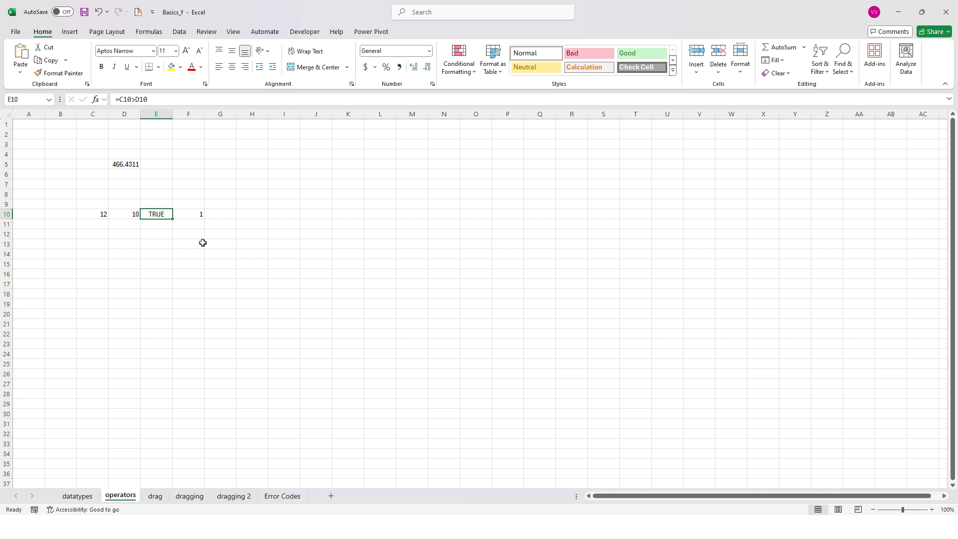
# Enter the concatenation operator & as text in cell E14
pyautogui.click(162, 253)
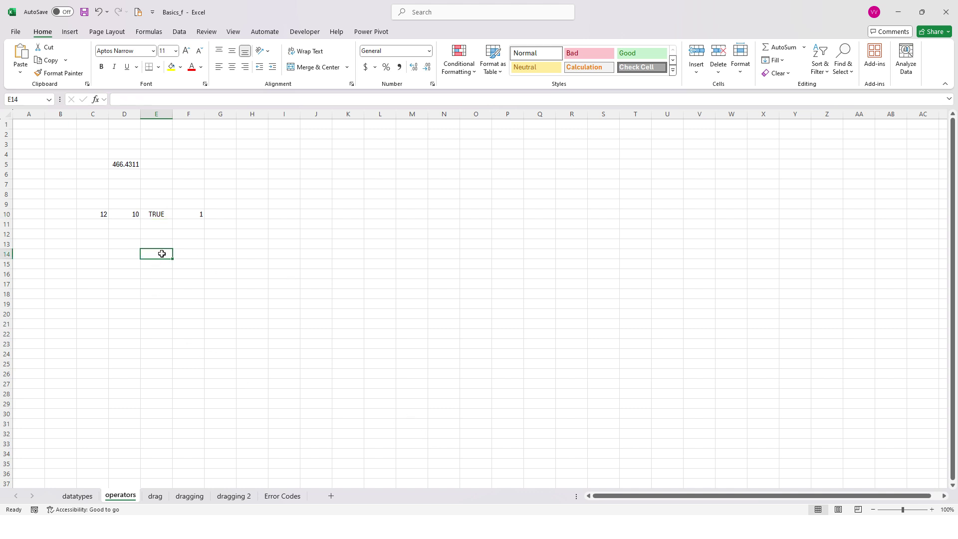
pyautogui.write('&')
pyautogui.hotkey('ctrl', 'Return')
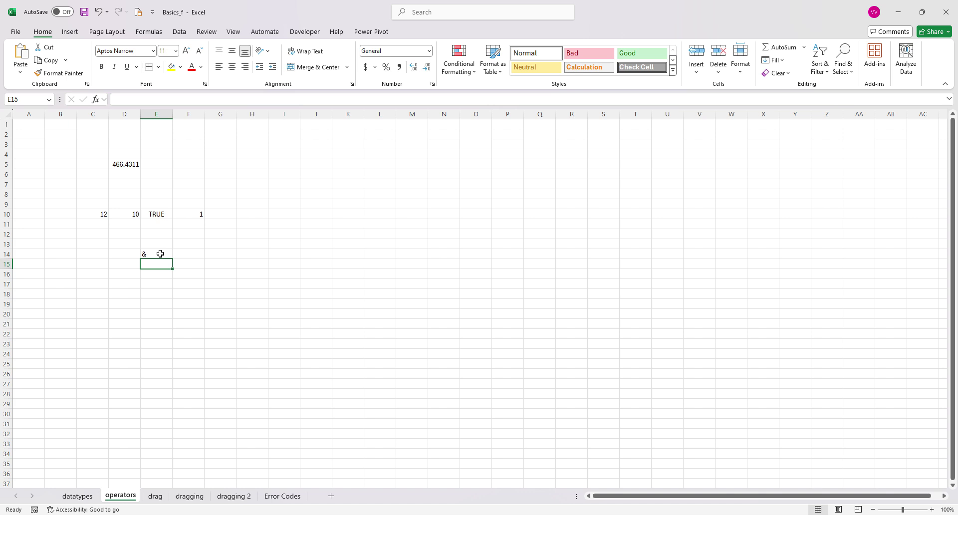
# Enter the sample words "Lets" in cell G14 and "Add" in cell H14
pyautogui.click(210, 253)
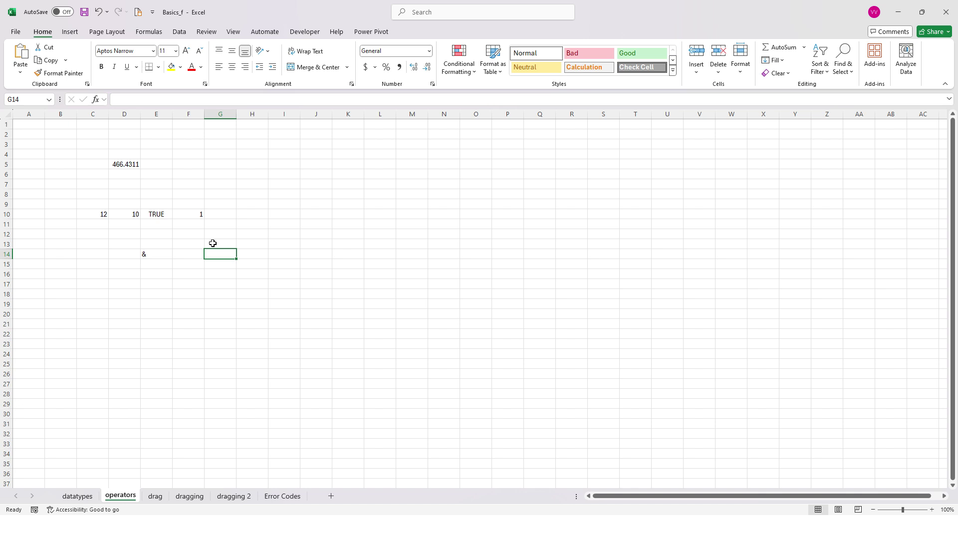
pyautogui.write('Lets')
pyautogui.click(255, 255)
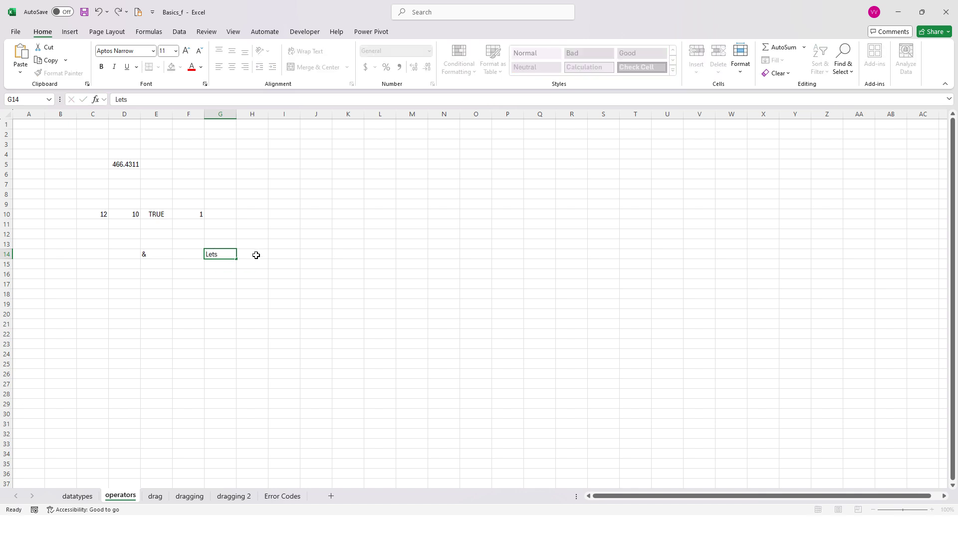
pyautogui.write('Add')
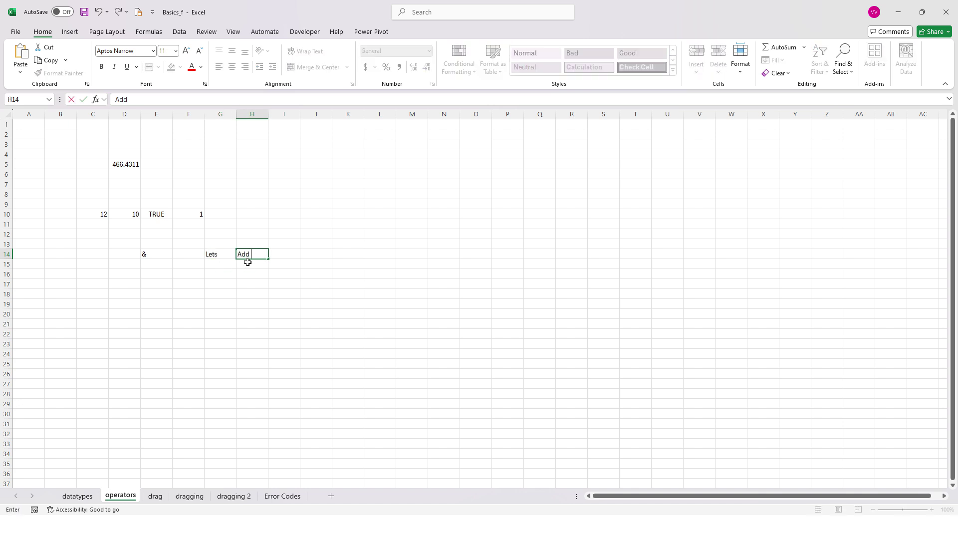
# Continue the word row with "these" in cell I14 and "words" in cell J14
pyautogui.click(289, 255)
pyautogui.doubleClick(289, 255)
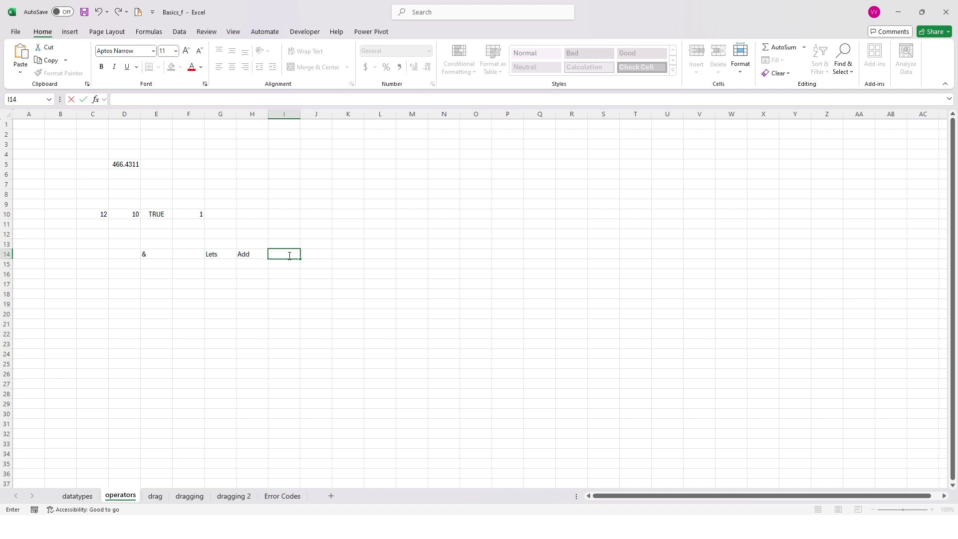
pyautogui.write('Th\\\\\\')
pyautogui.press('BackSpace')
pyautogui.press('BackSpace')
pyautogui.press('BackSpace')
pyautogui.write('these')
pyautogui.press('Tab')
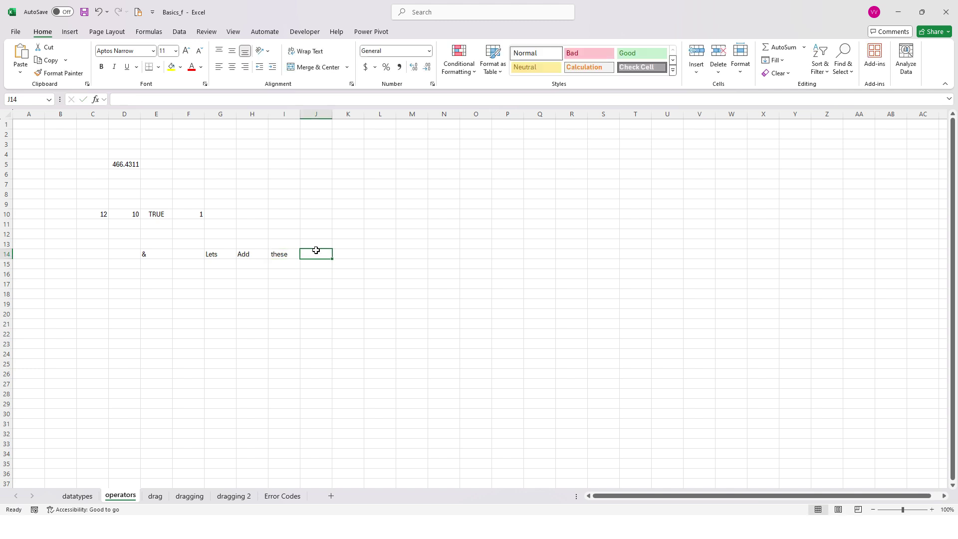
pyautogui.write('words')
pyautogui.press('Return')
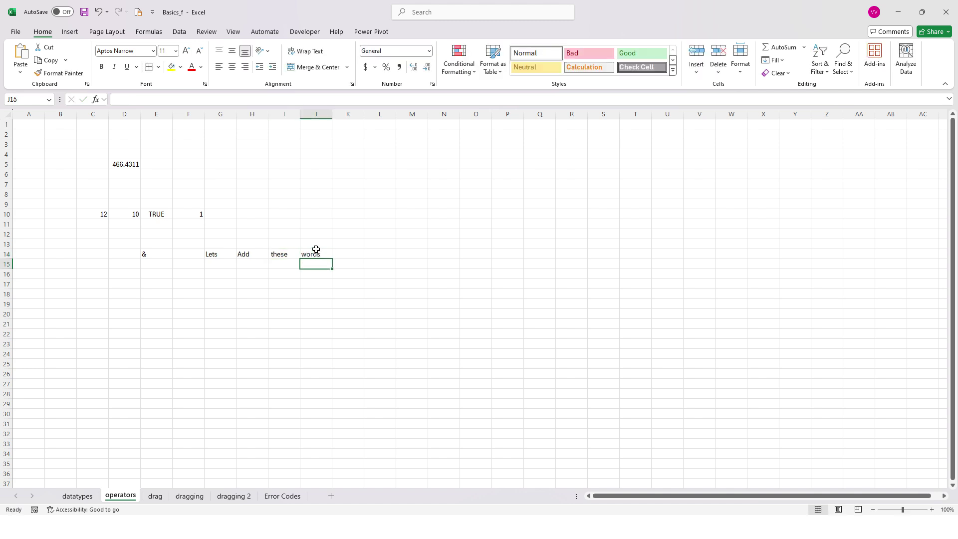
# Enter the formula =G14&H14&I14&J14 in cell H16 to join the four words
pyautogui.click(238, 274)
pyautogui.write('=')
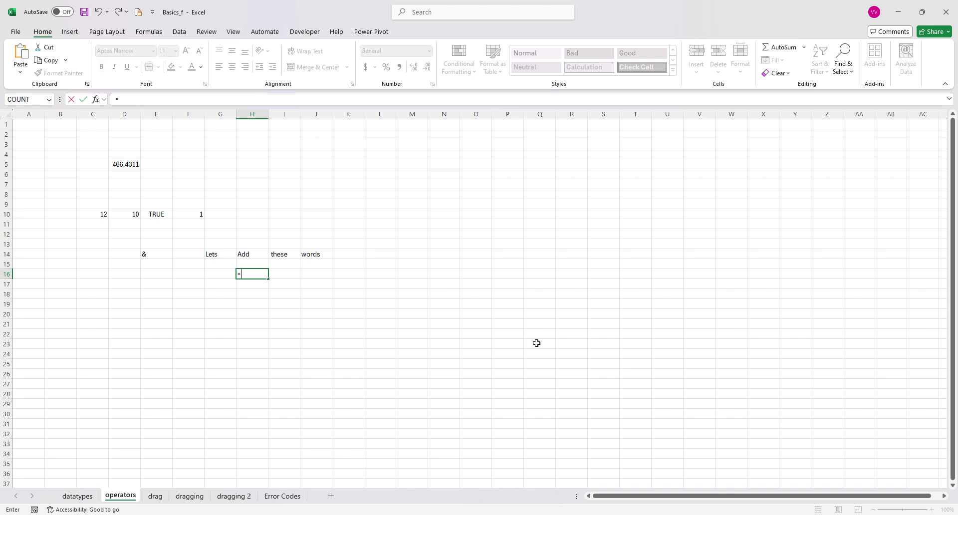
pyautogui.click(213, 255)
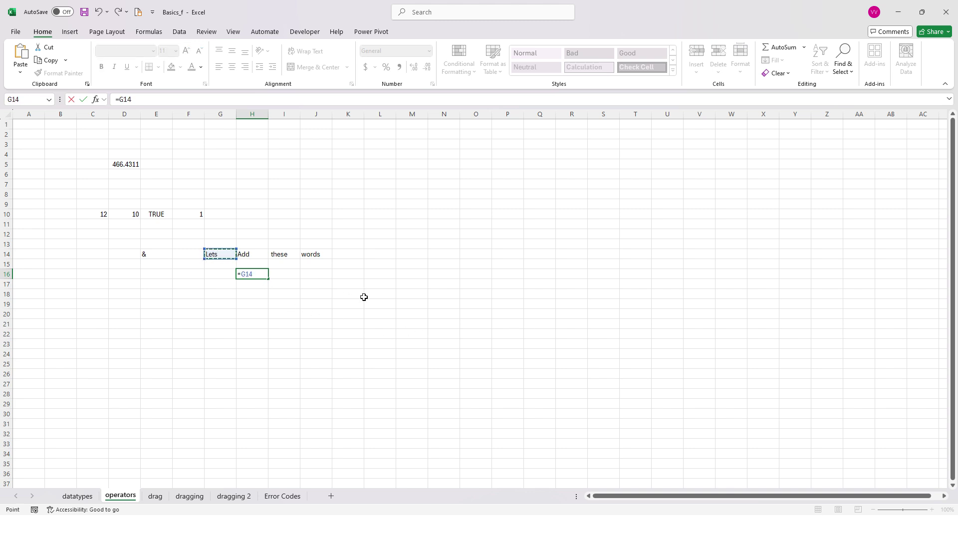
pyautogui.write('&')
pyautogui.click(248, 257)
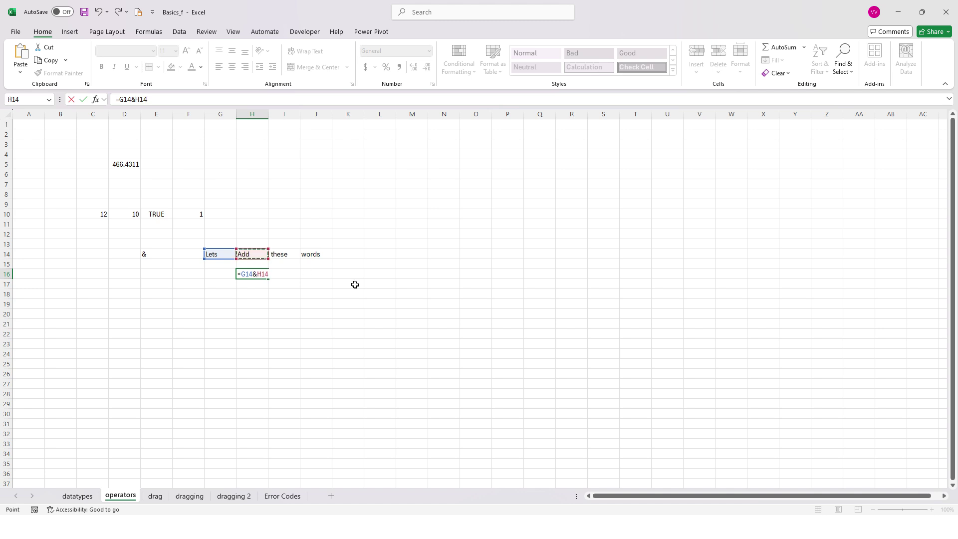
pyautogui.write('&')
pyautogui.click(281, 255)
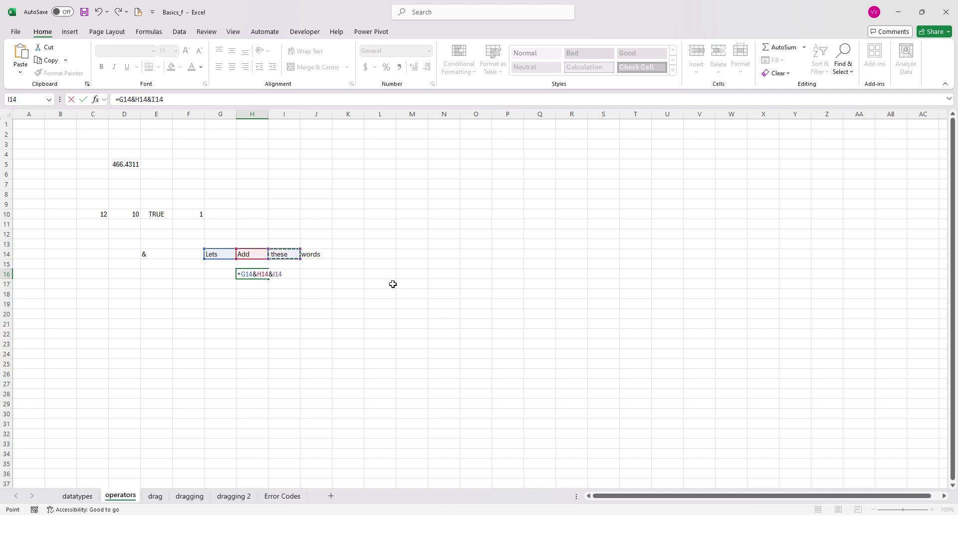
pyautogui.write('&')
pyautogui.click(327, 255)
pyautogui.press('Return')
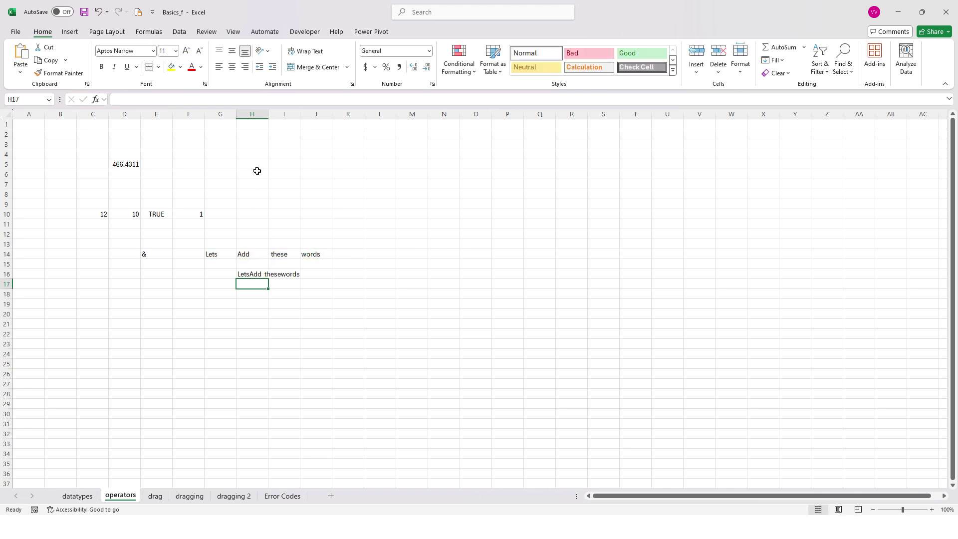
# Widen column H to fit the joined text and remove the trailing space after "Add" in H14
pyautogui.moveTo(269, 113); pyautogui.dragTo(335, 114)
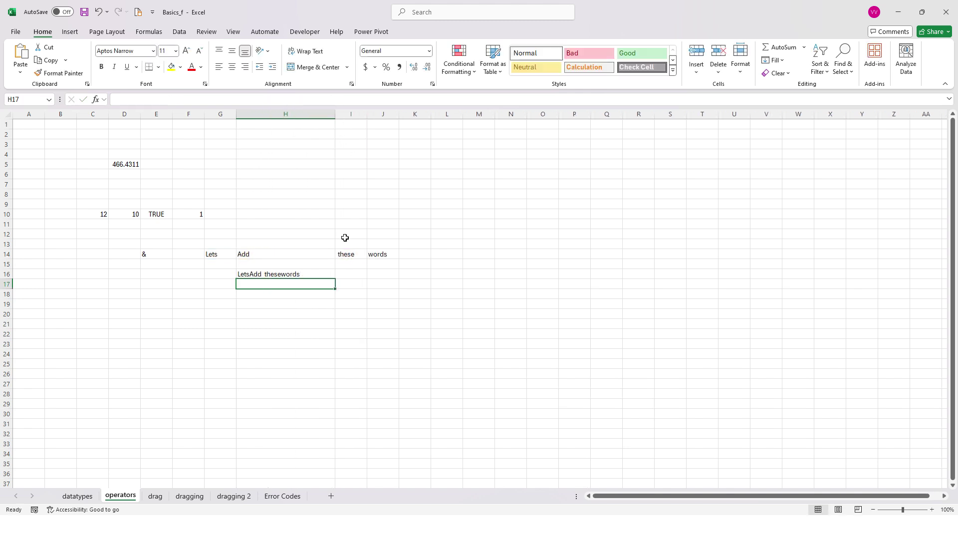
pyautogui.click(273, 274)
pyautogui.doubleClick(349, 254)
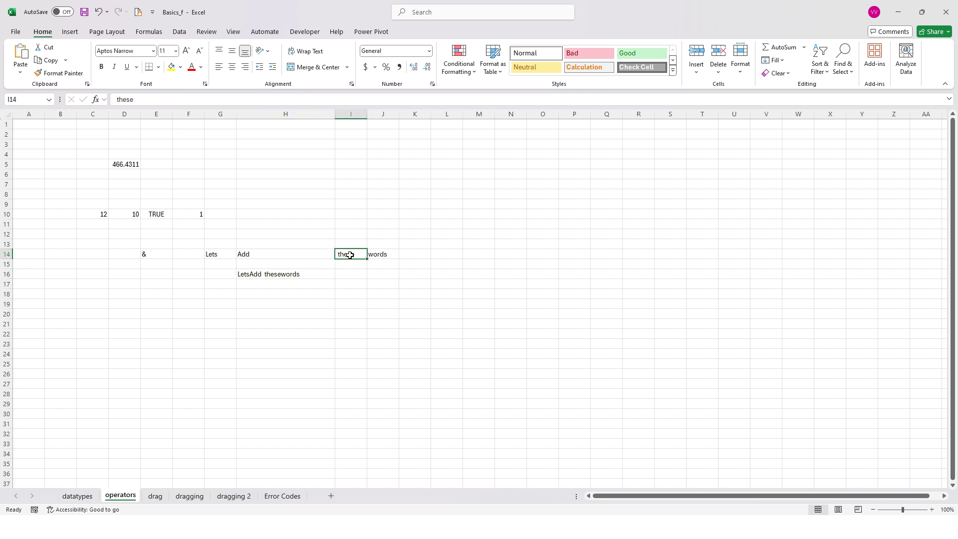
pyautogui.doubleClick(292, 254)
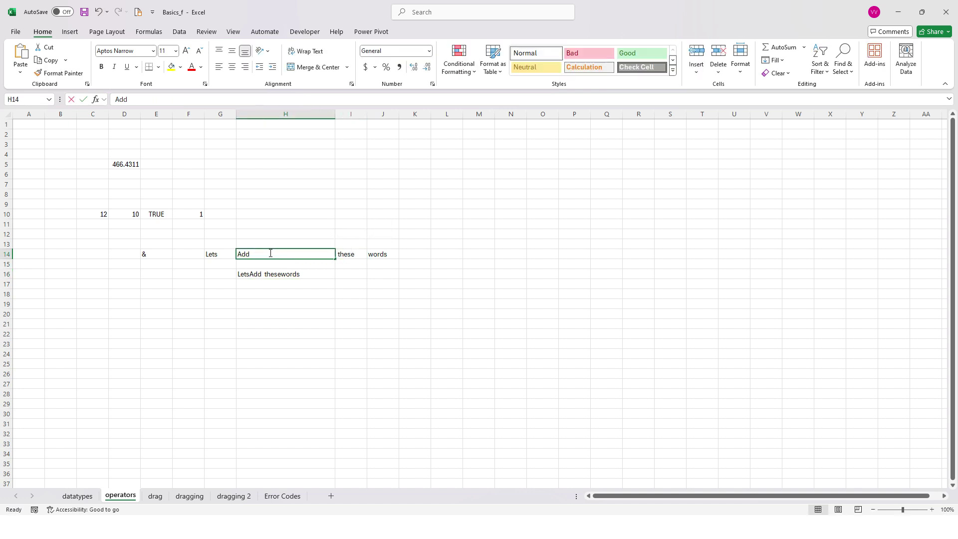
pyautogui.press('BackSpace')
pyautogui.press('BackSpace')
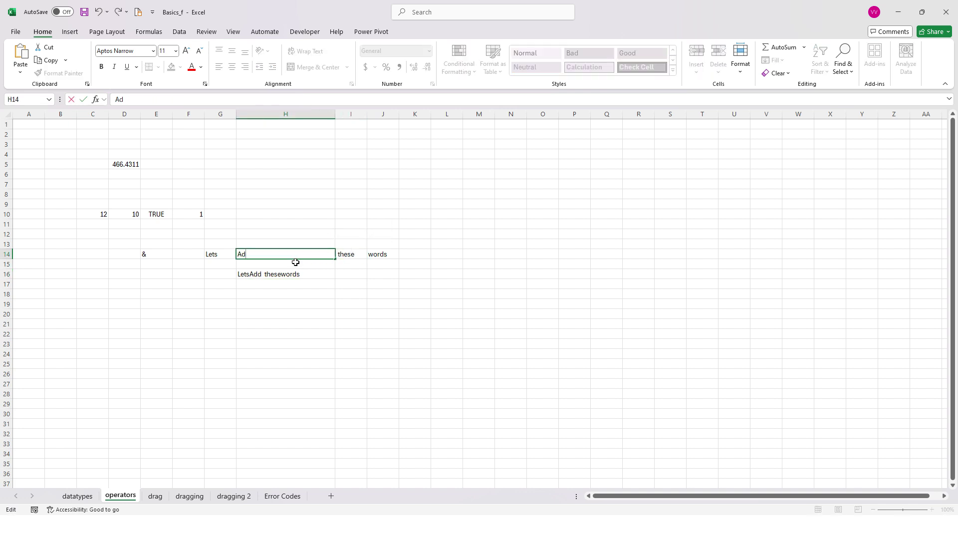
pyautogui.write('d')
pyautogui.press('Return')
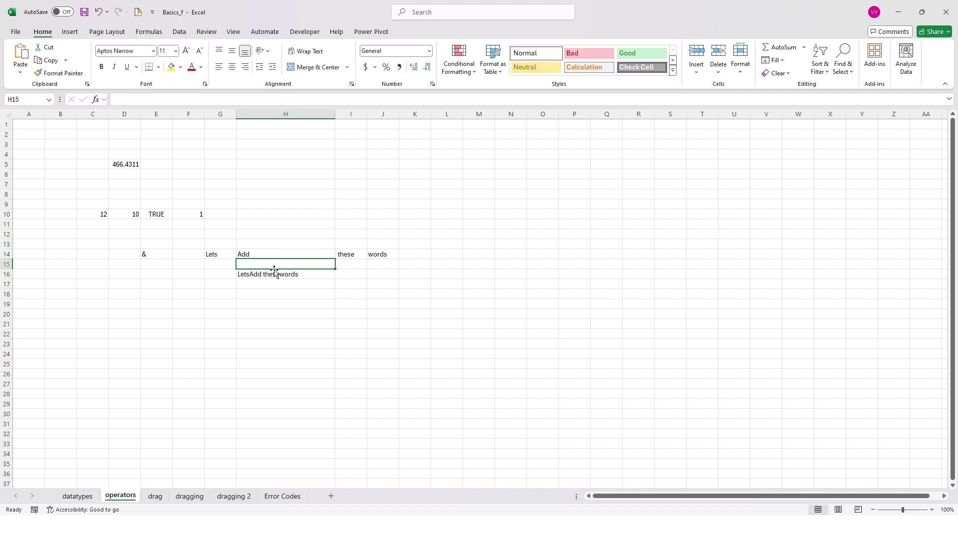
# Remove the leading space before "these" in cell I14
pyautogui.click(340, 253)
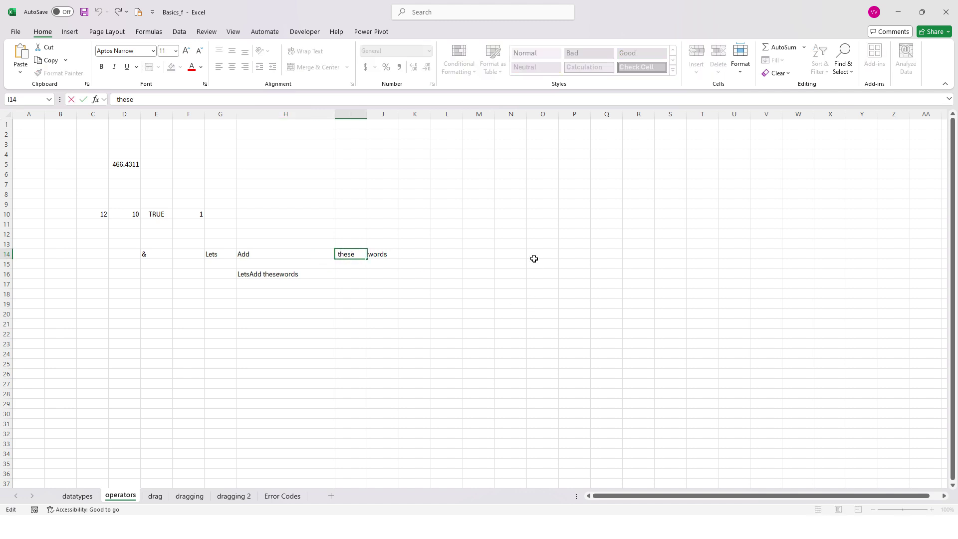
pyautogui.press('F2')
pyautogui.press('Return')
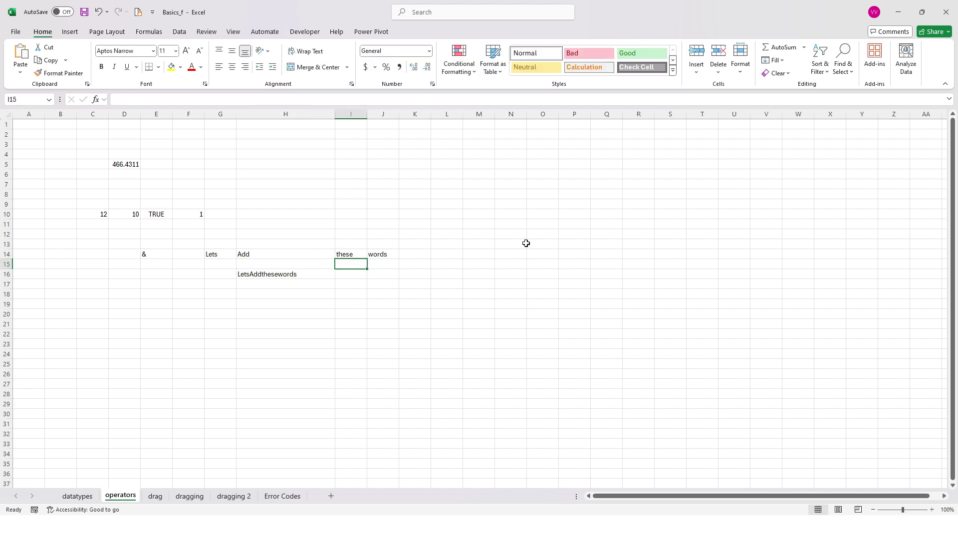
# Try separating the joined words by adding trailing spaces to the words in cells G14 to J14
pyautogui.click(327, 251)
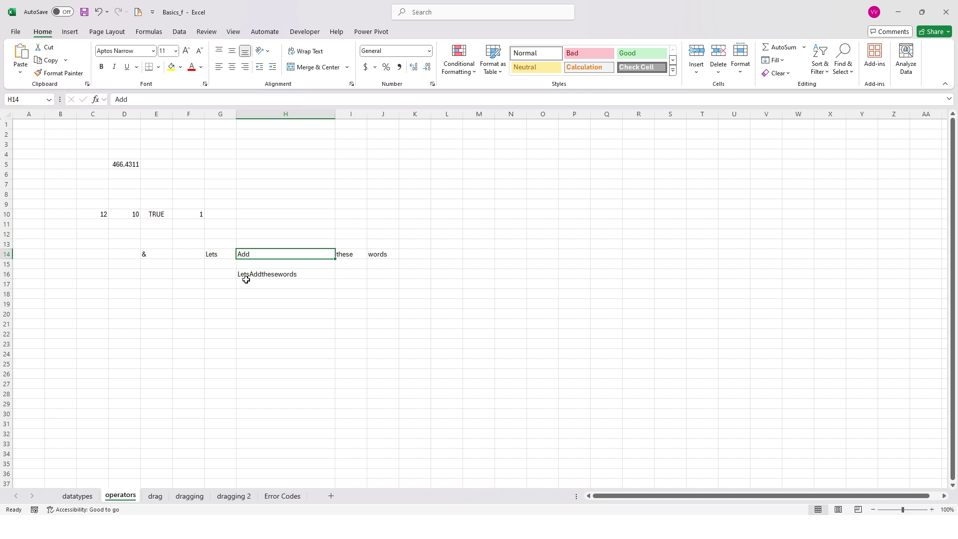
pyautogui.click(223, 248)
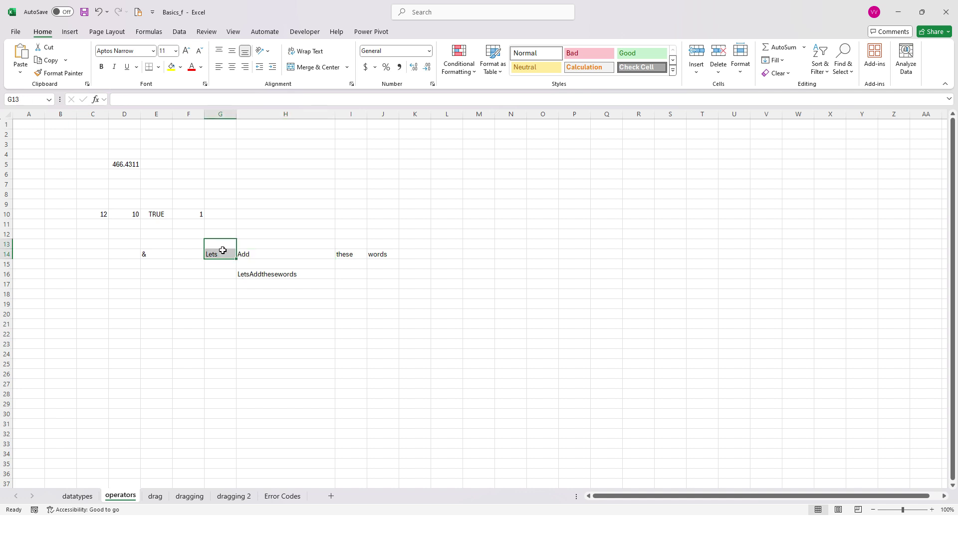
pyautogui.doubleClick(222, 252)
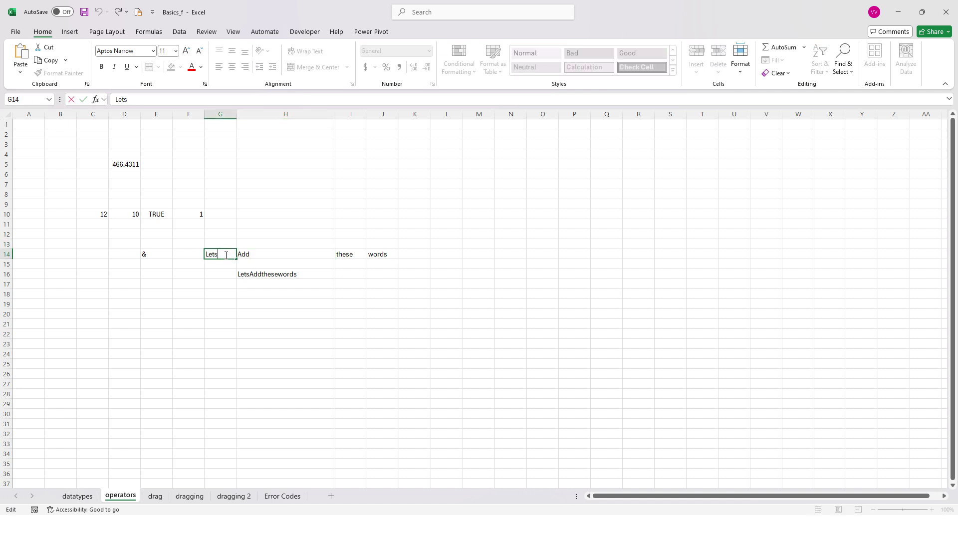
pyautogui.click(274, 254)
pyautogui.doubleClick(309, 255)
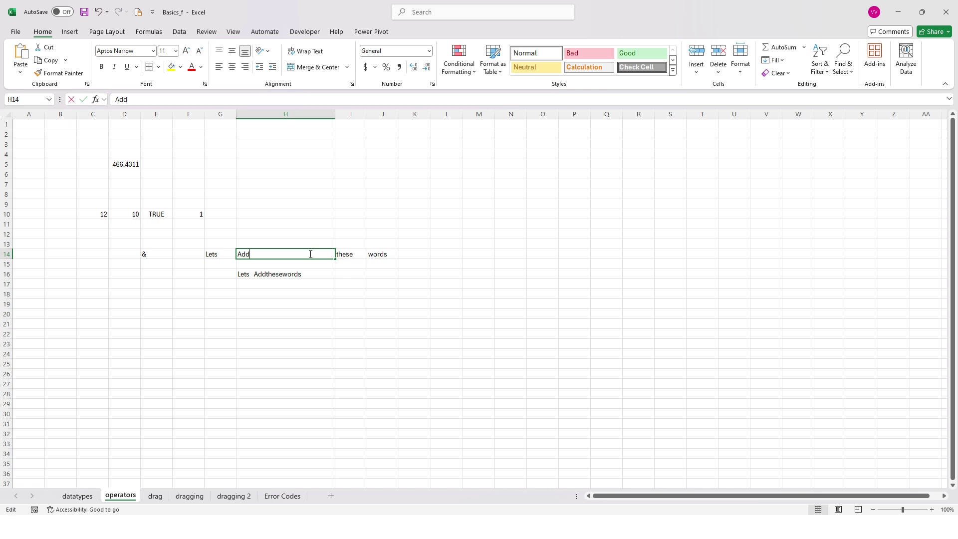
pyautogui.click(358, 254)
pyautogui.doubleClick(358, 255)
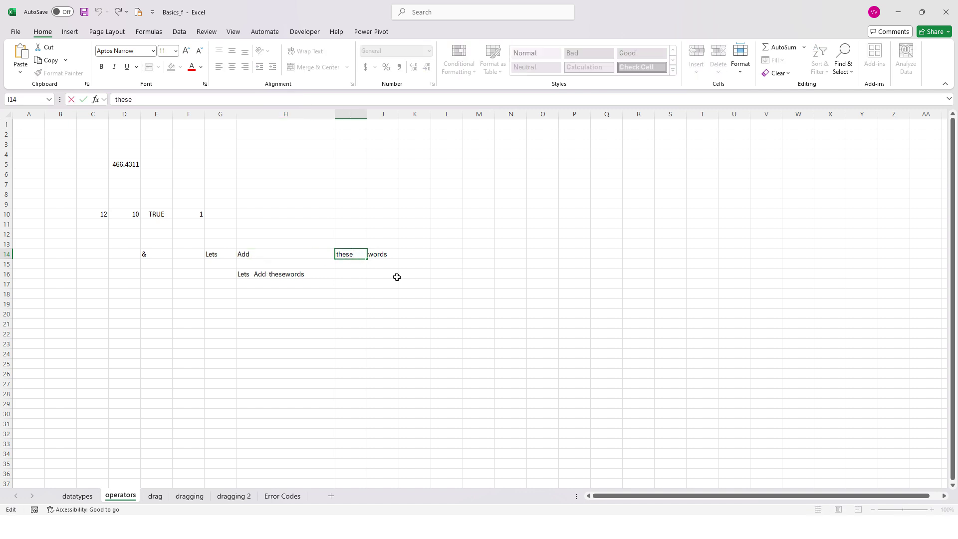
pyautogui.click(388, 252)
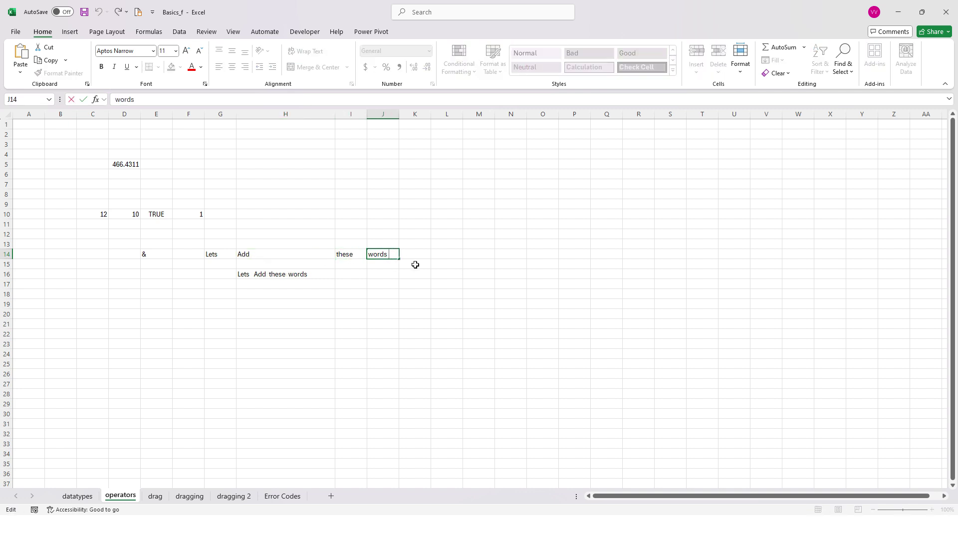
pyautogui.click(347, 284)
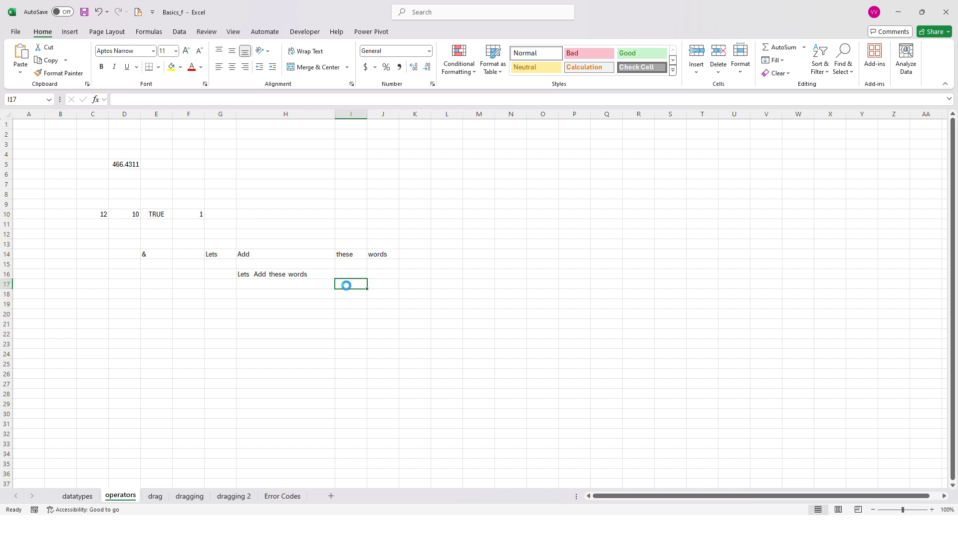
# Undo the trailing spaces added to the words in row 14
pyautogui.hotkey('ctrl', 'z')
pyautogui.hotkey('ctrl', 'z')
pyautogui.hotkey('ctrl', 'z')
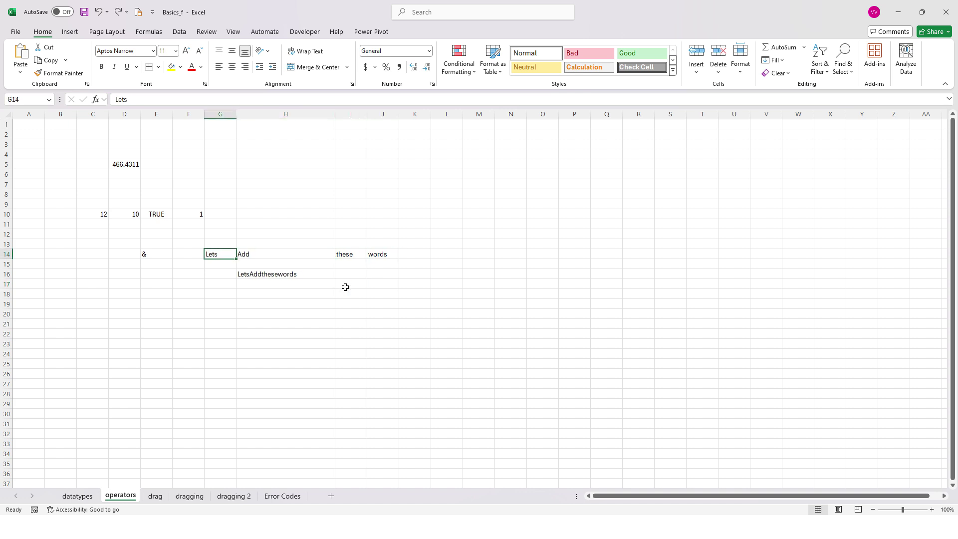
# Insert a quoted space between G14 and H14 in the H16 formula, making it =G14&" "&H14&I14&J14
pyautogui.doubleClick(251, 274)
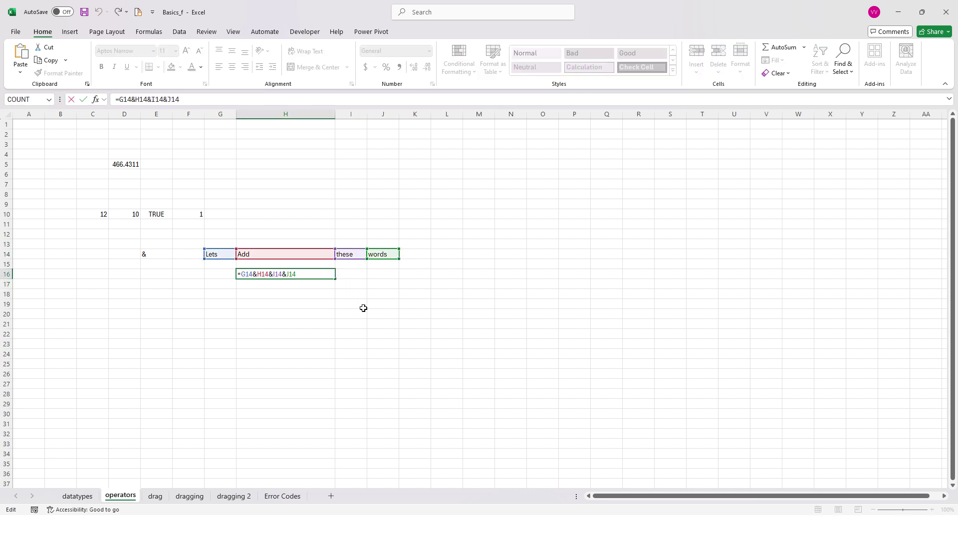
pyautogui.click(257, 274)
pyautogui.write('""')
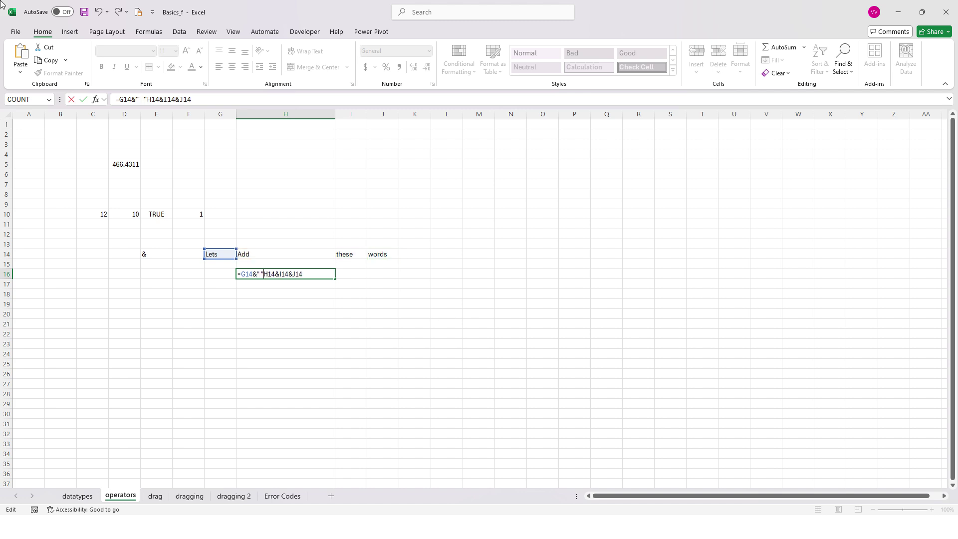
pyautogui.write(' &')
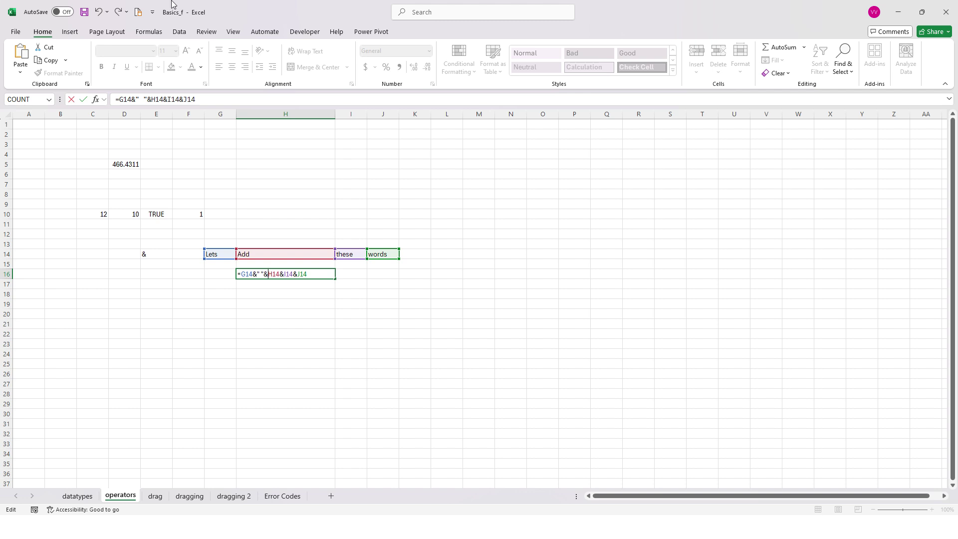
pyautogui.press('Return')
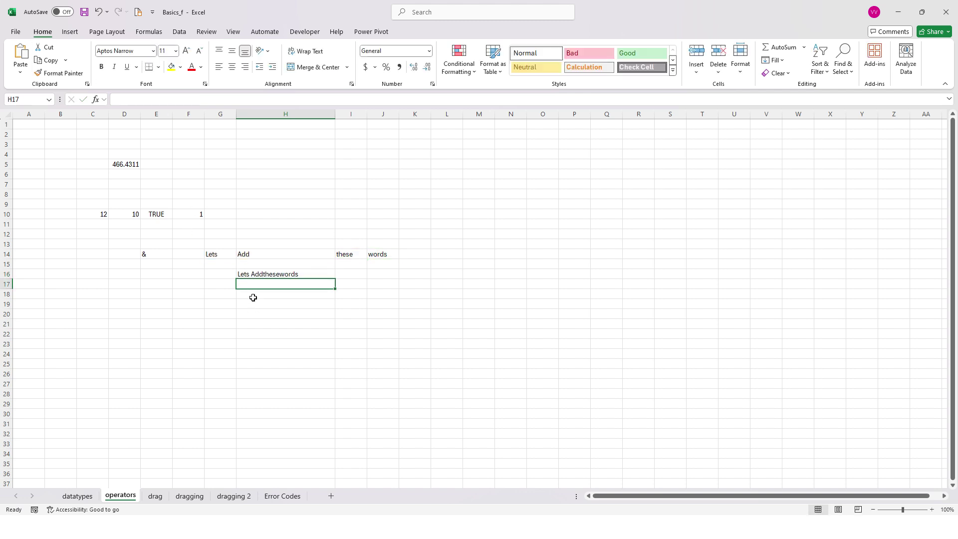
# Replace the quoted space in the H16 formula with "+" and compare the formula with the & operator in E14
pyautogui.doubleClick(249, 274)
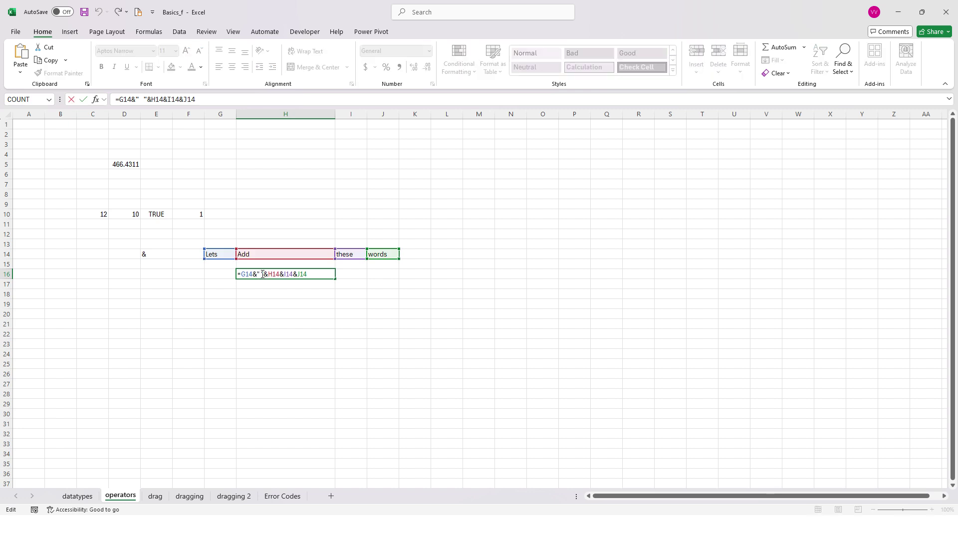
pyautogui.click(262, 274)
pyautogui.press('BackSpace')
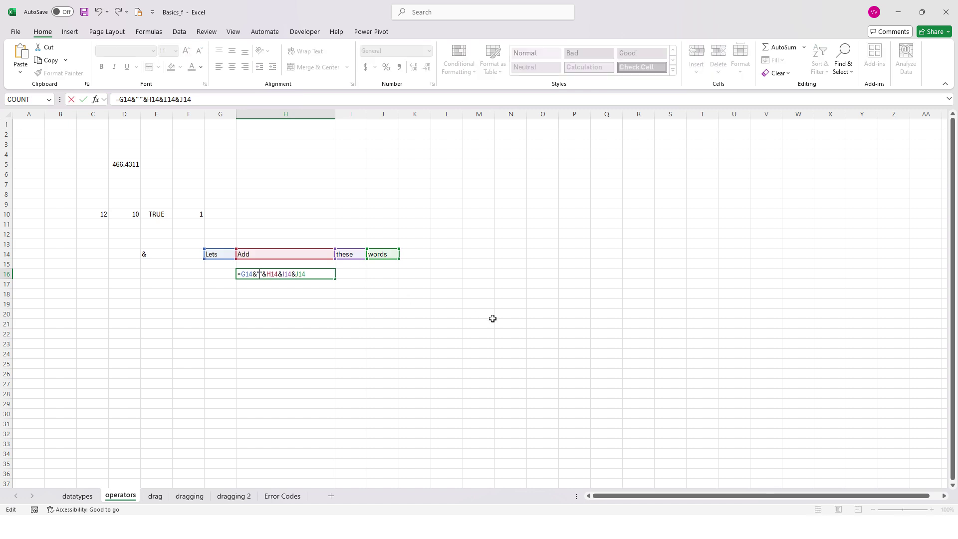
pyautogui.write('+')
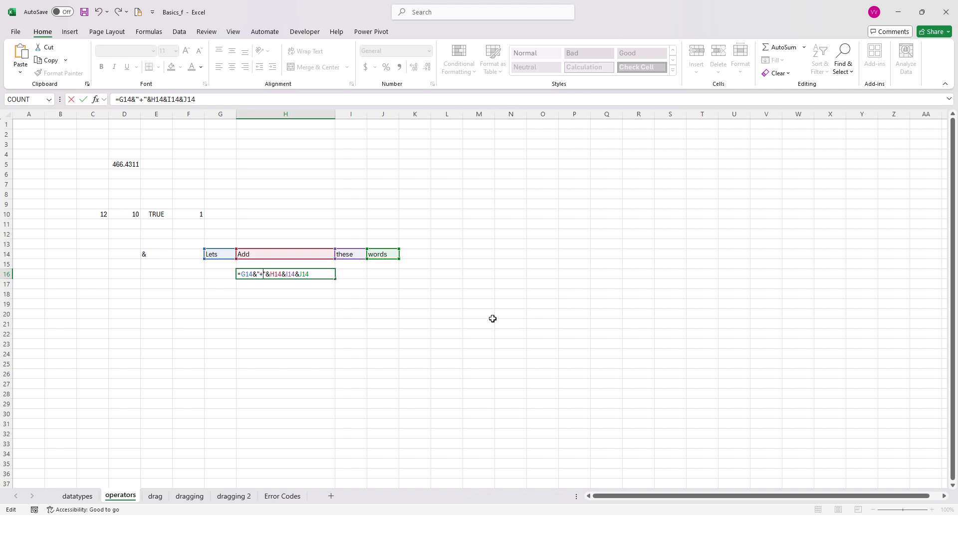
pyautogui.press('Return')
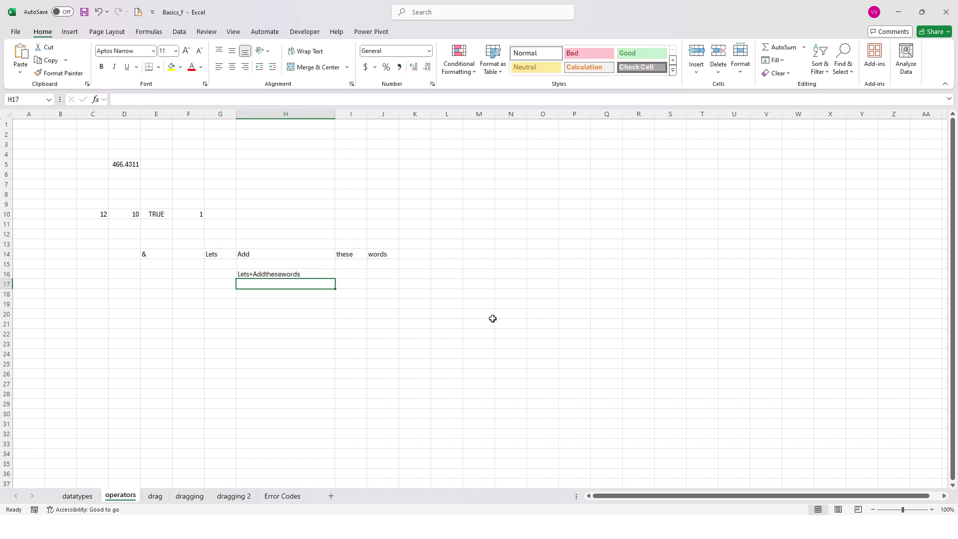
pyautogui.click(292, 274)
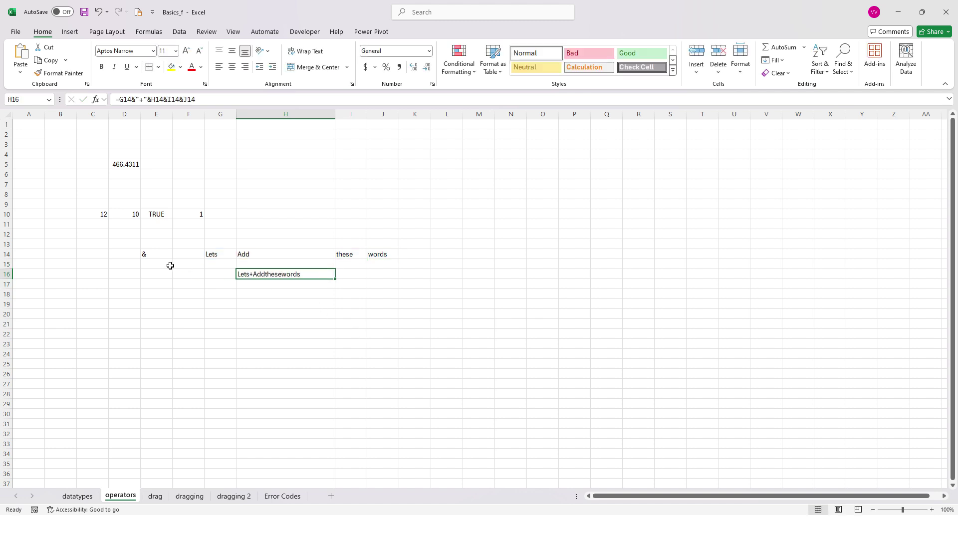
pyautogui.click(159, 254)
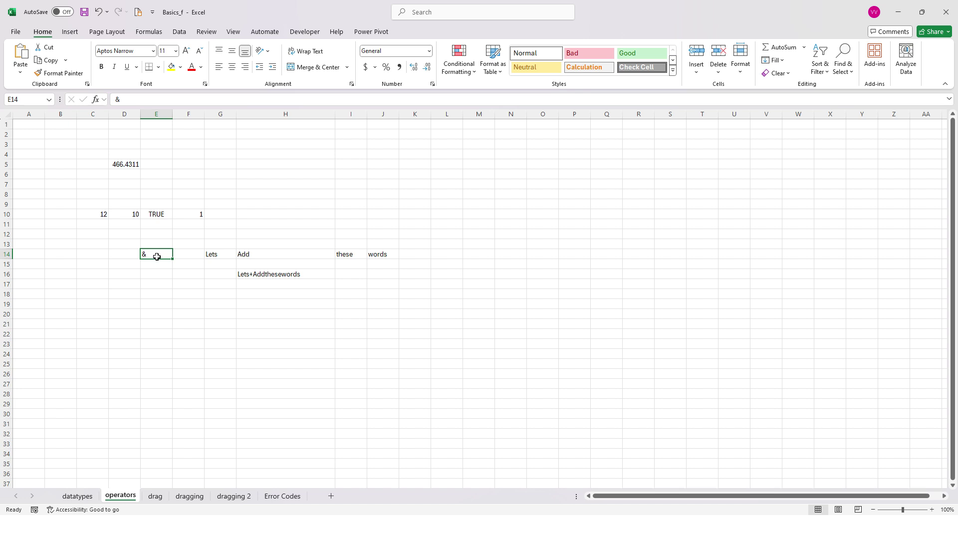
pyautogui.click(264, 274)
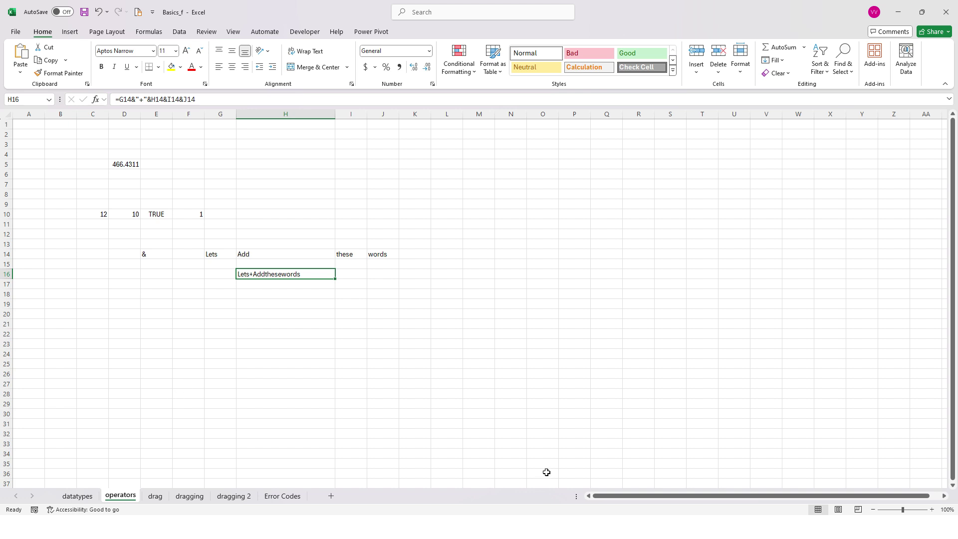
# Switch to the PowerPoint slide show and advance to the slide "Dragging numbers and texts"
pyautogui.hotkey('alt', 'Tab')
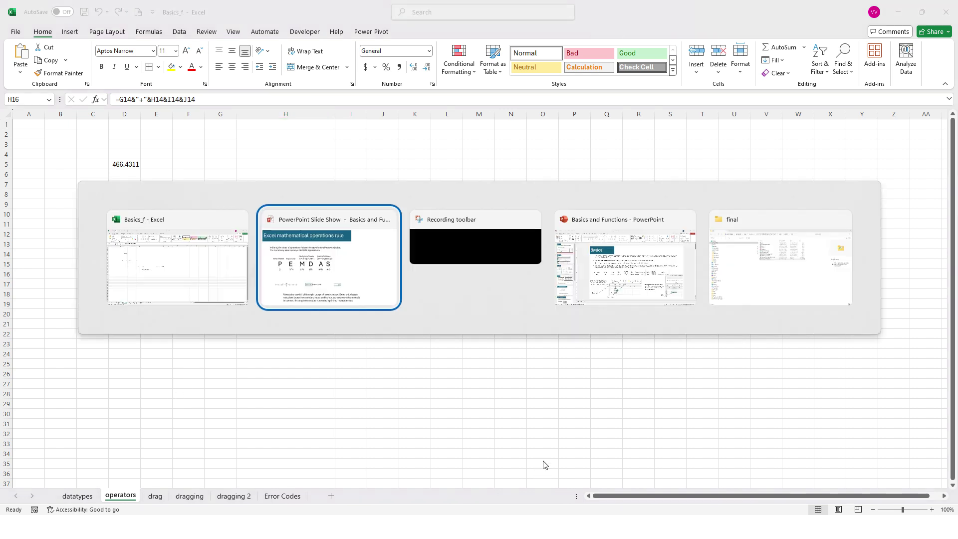
pyautogui.click(370, 301)
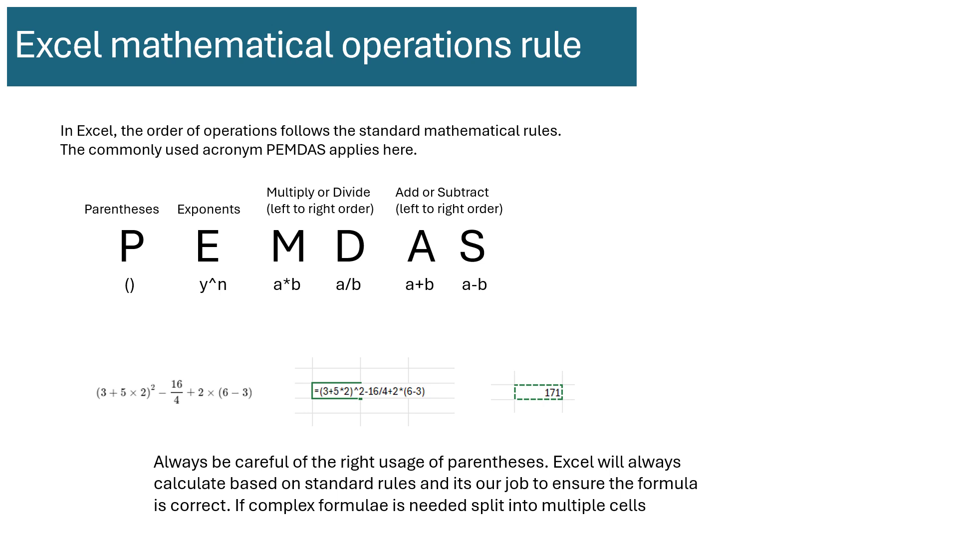
pyautogui.press('Right')
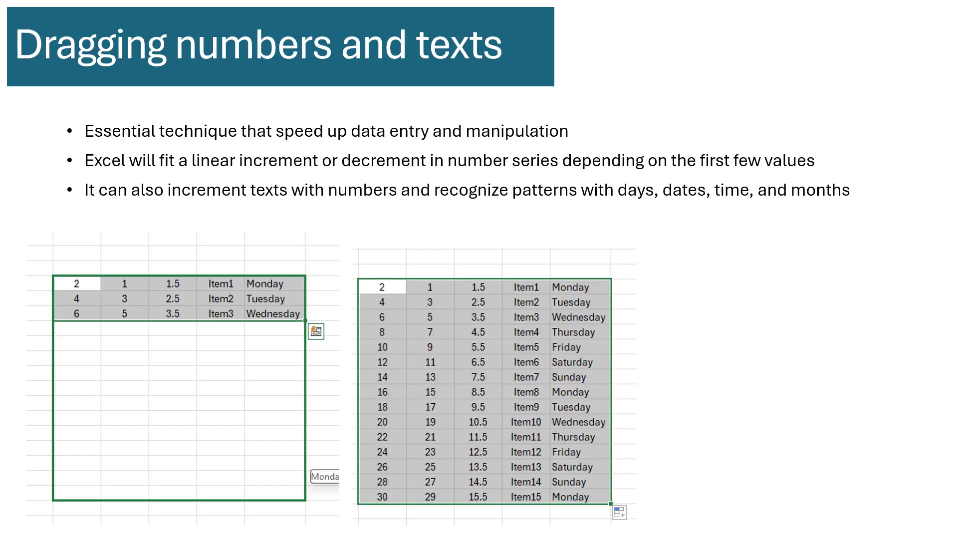
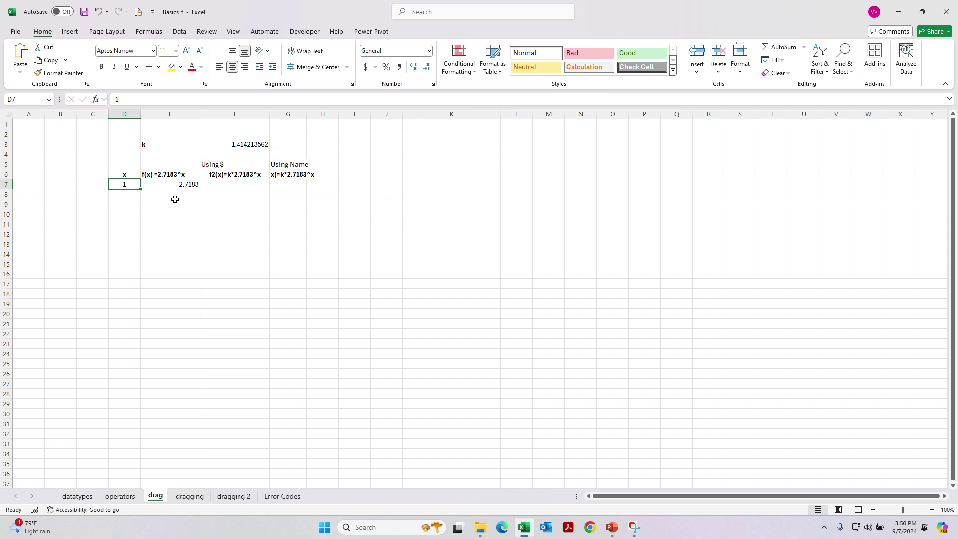
# Fill the x values from D7 down to D26 as the series 1 to 20 and centre column D
pyautogui.click(136, 194)
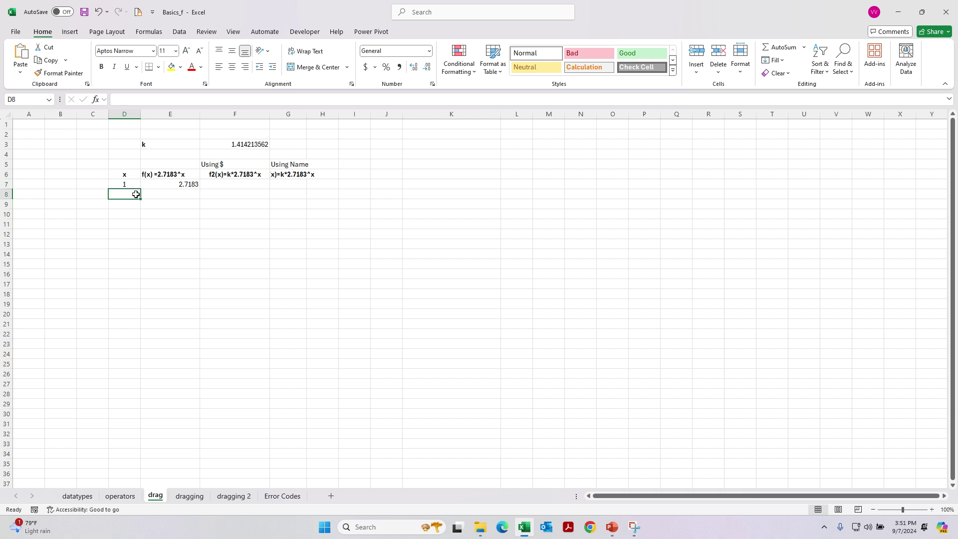
pyautogui.click(126, 186)
pyautogui.moveTo(140, 189); pyautogui.dragTo(130, 379)
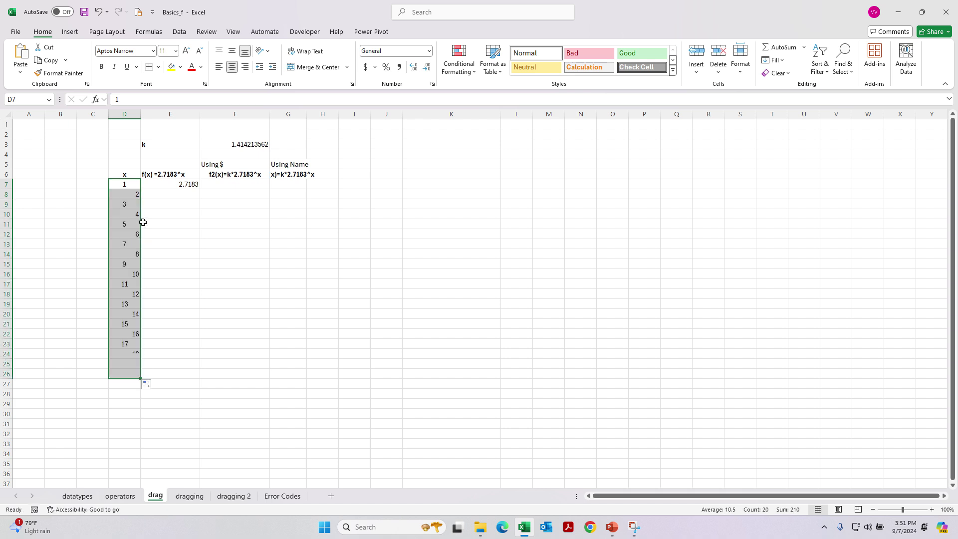
pyautogui.click(129, 109)
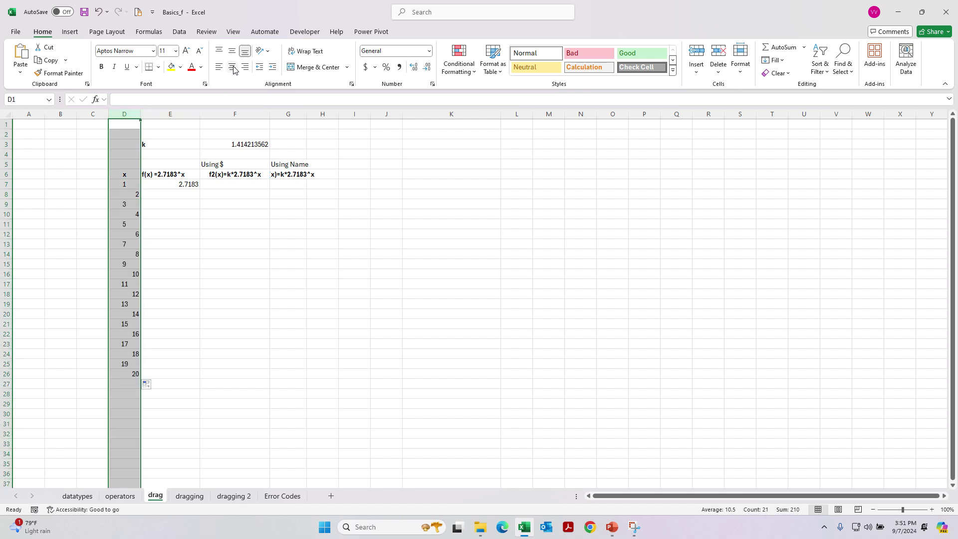
pyautogui.click(232, 66)
# Check the E7 formula and fill it down through E26 alongside the x values
pyautogui.click(175, 210)
pyautogui.doubleClick(180, 184)
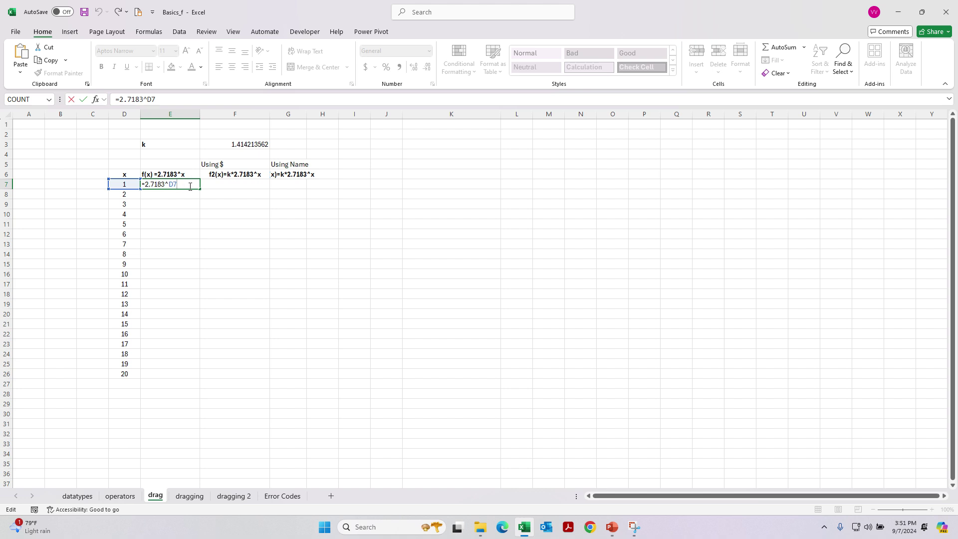
pyautogui.press('Escape')
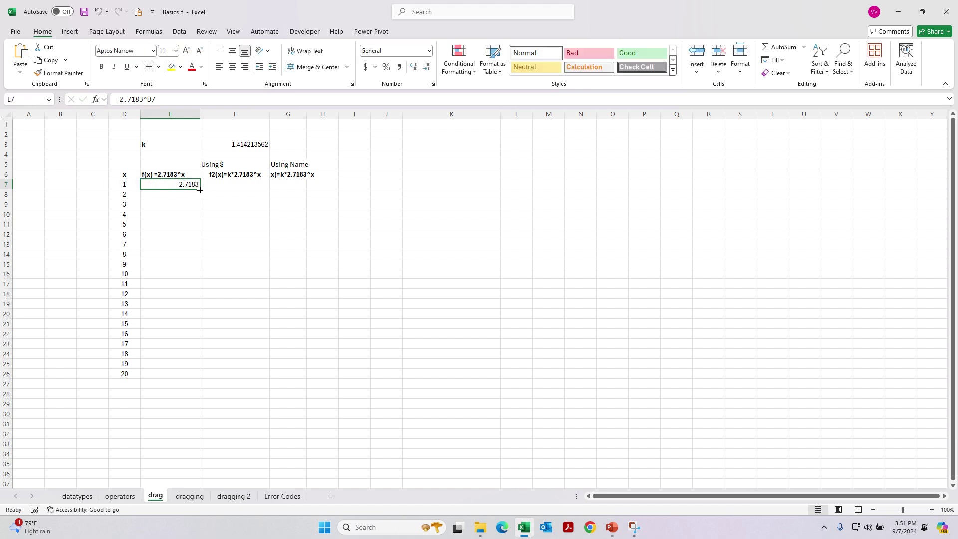
pyautogui.doubleClick(199, 189)
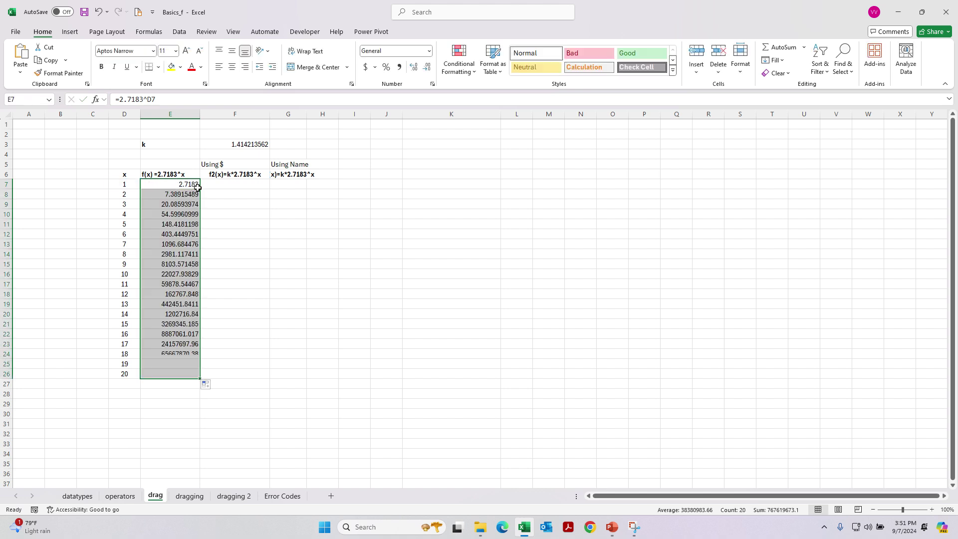
pyautogui.moveTo(177, 186); pyautogui.dragTo(159, 369)
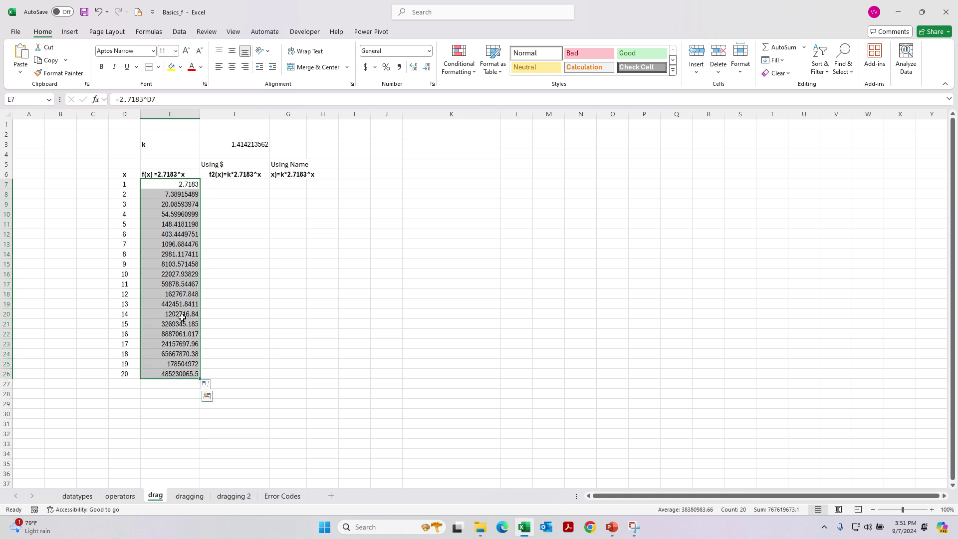
# Copy the formula text =2.7183^D7 from E7 into F7 without shifting its cell reference
pyautogui.click(236, 184)
pyautogui.doubleClick(177, 184)
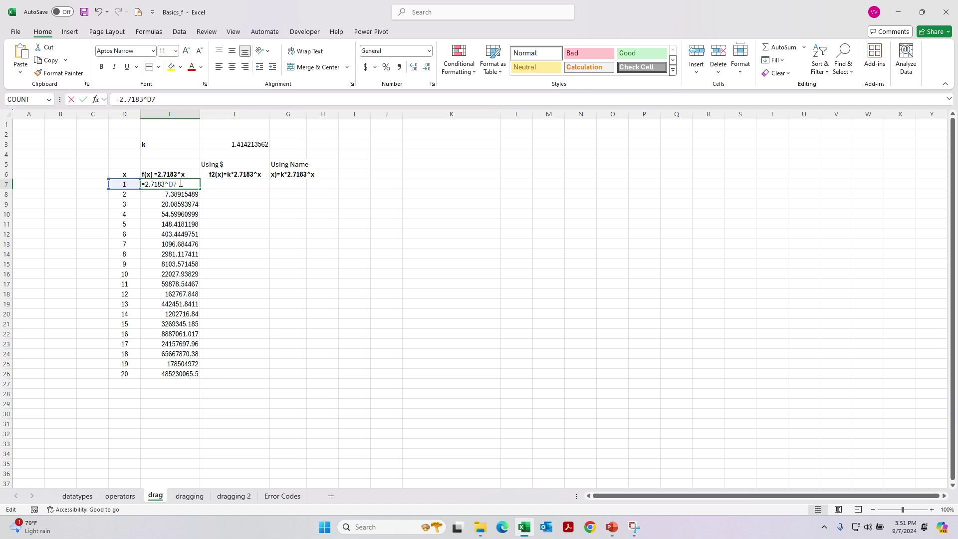
pyautogui.moveTo(177, 184); pyautogui.dragTo(140, 175)
pyautogui.rightClick(180, 184)
pyautogui.click(202, 204)
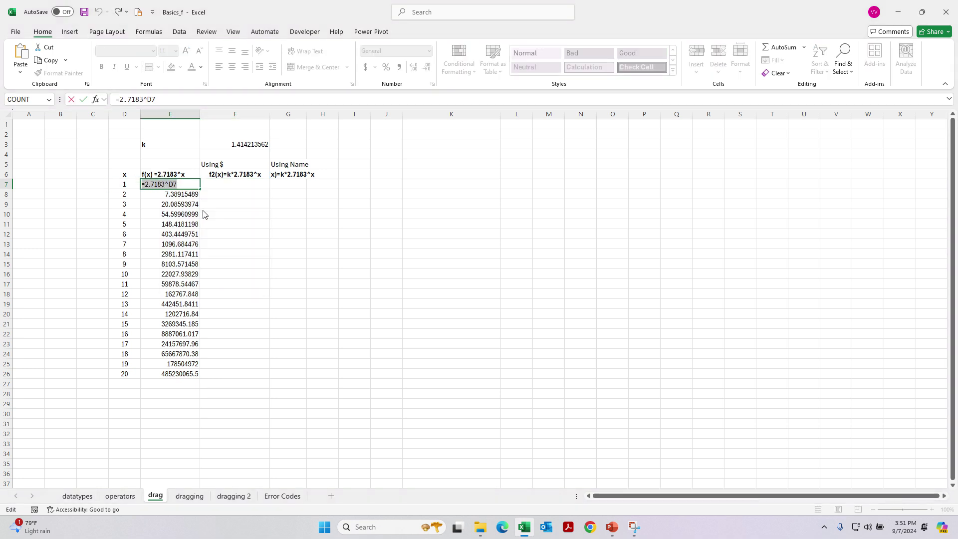
pyautogui.press('Escape')
pyautogui.click(234, 184)
pyautogui.doubleClick(233, 184)
pyautogui.rightClick(234, 184)
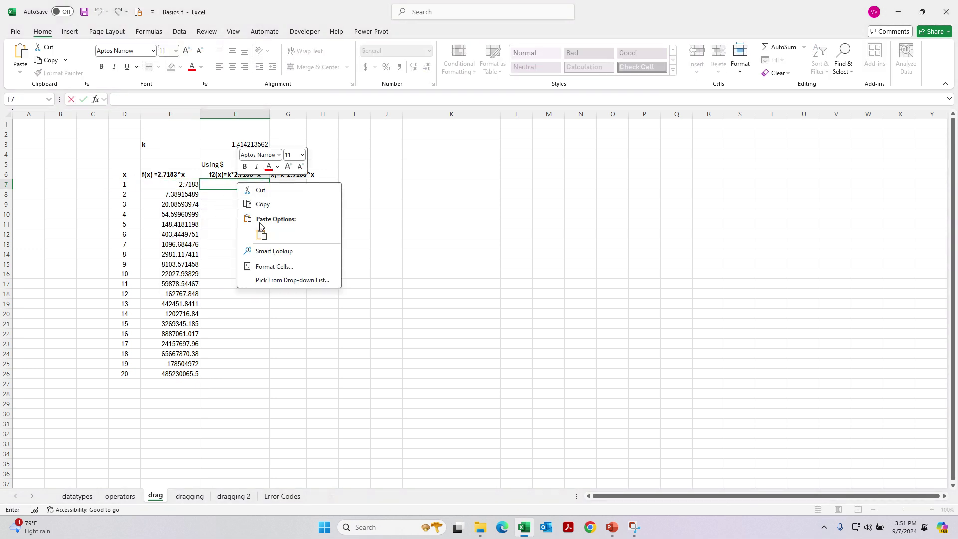
pyautogui.click(256, 223)
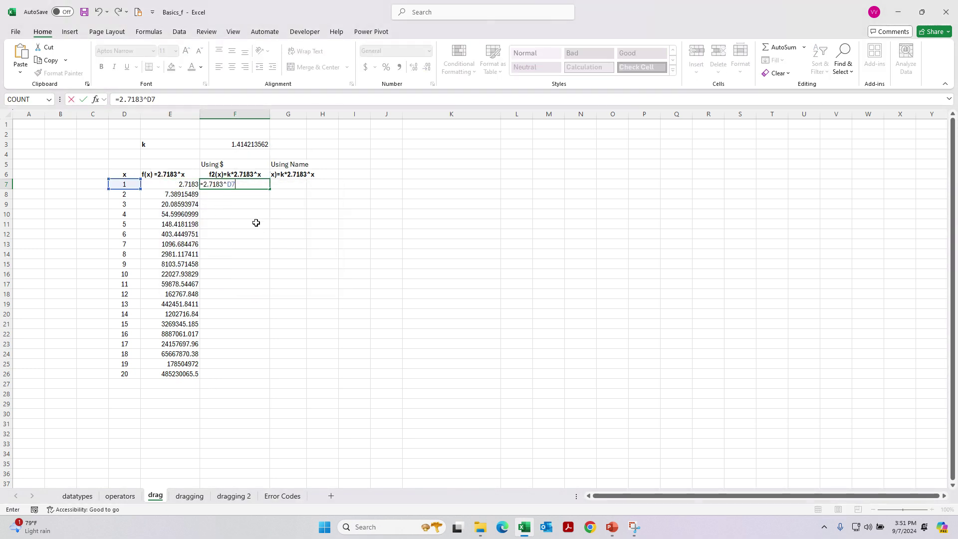
# Multiply the formula in F7 by the k value in F3, making it =F3*2.7183^D7
pyautogui.click(244, 183)
pyautogui.click(249, 144)
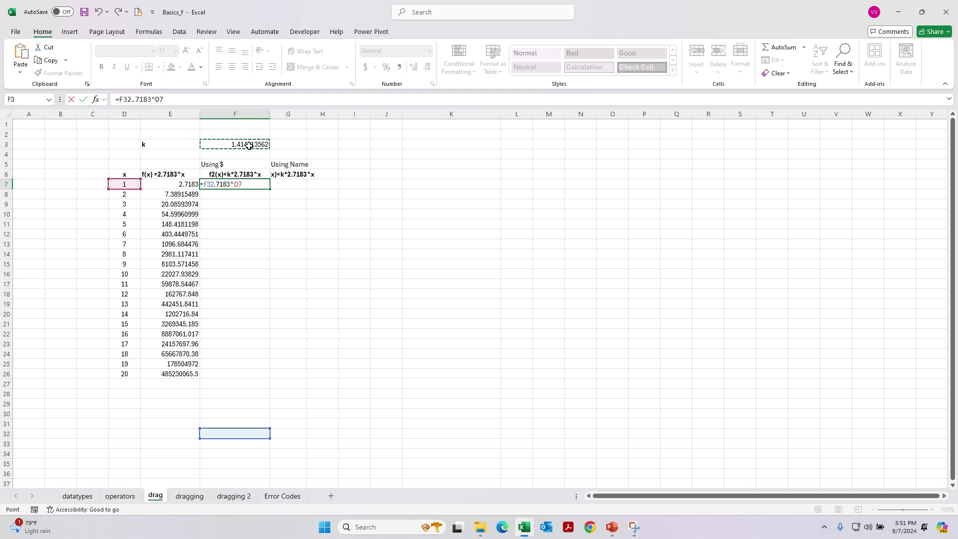
pyautogui.write('*')
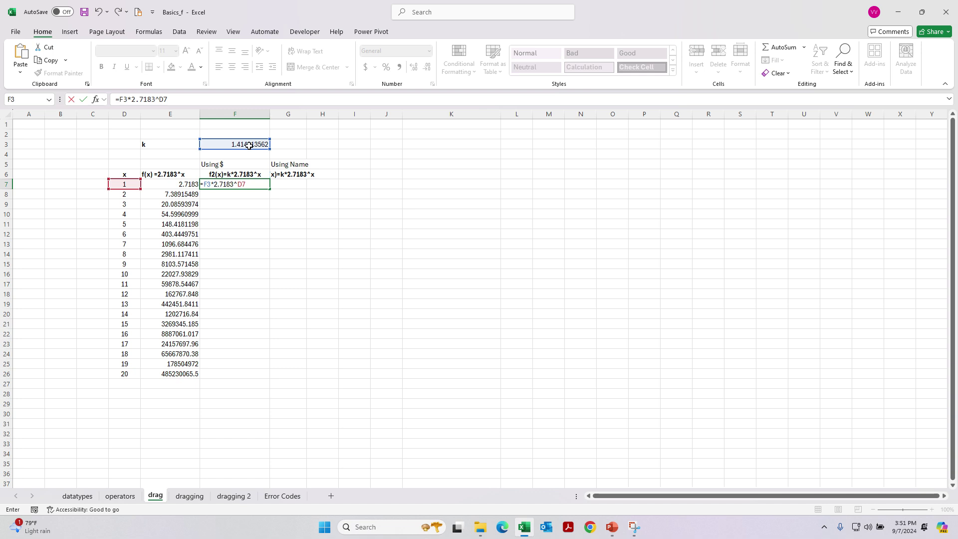
pyautogui.press('Return')
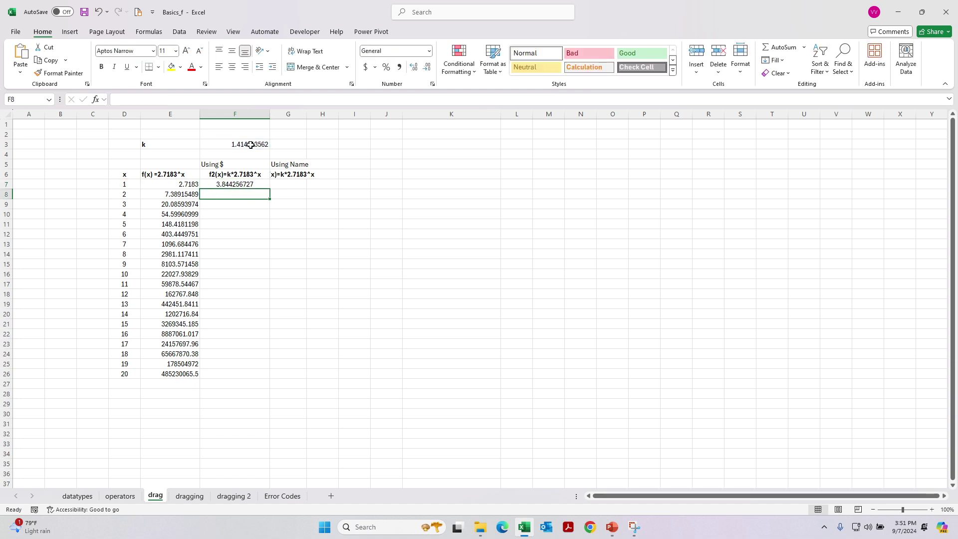
# Fill the relative-reference formula from F7 down to F26 and inspect the cells referenced in F12
pyautogui.click(261, 184)
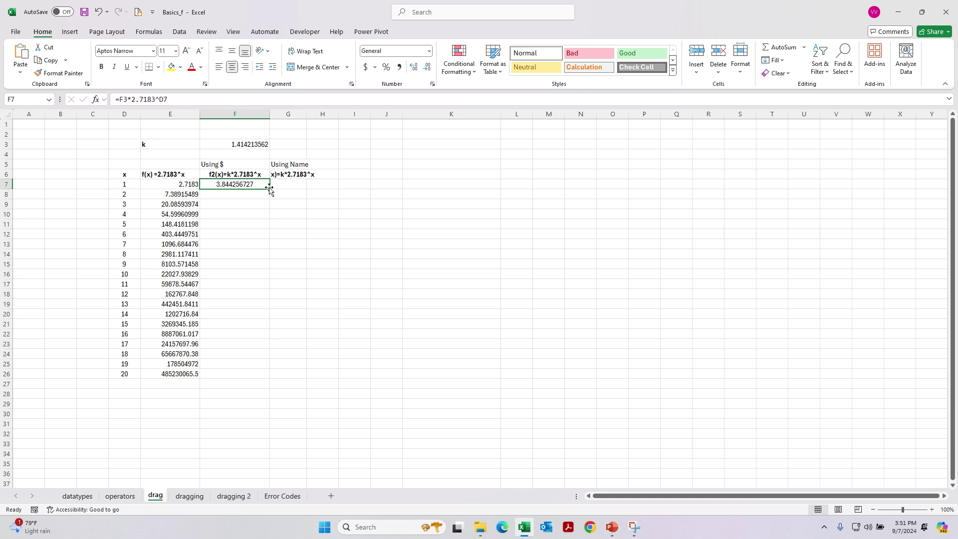
pyautogui.doubleClick(270, 189)
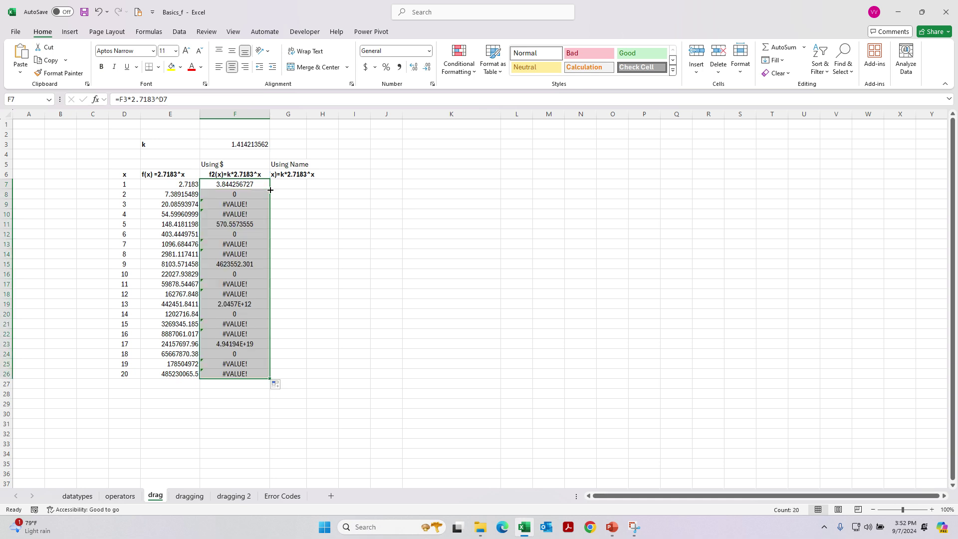
pyautogui.doubleClick(239, 234)
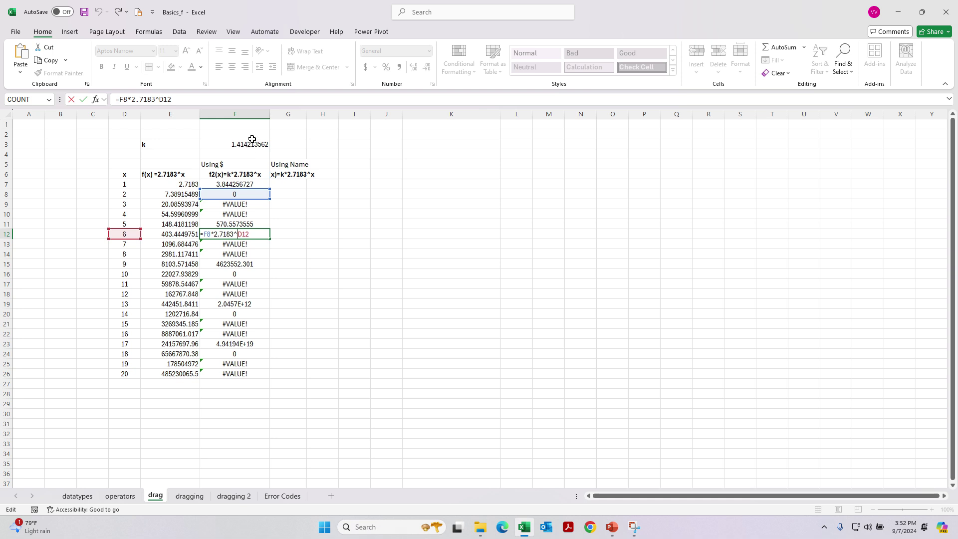
pyautogui.press('Escape')
# Lock the row of the k reference in F7, making the formula =F$3*2.7183^D7
pyautogui.doubleClick(241, 186)
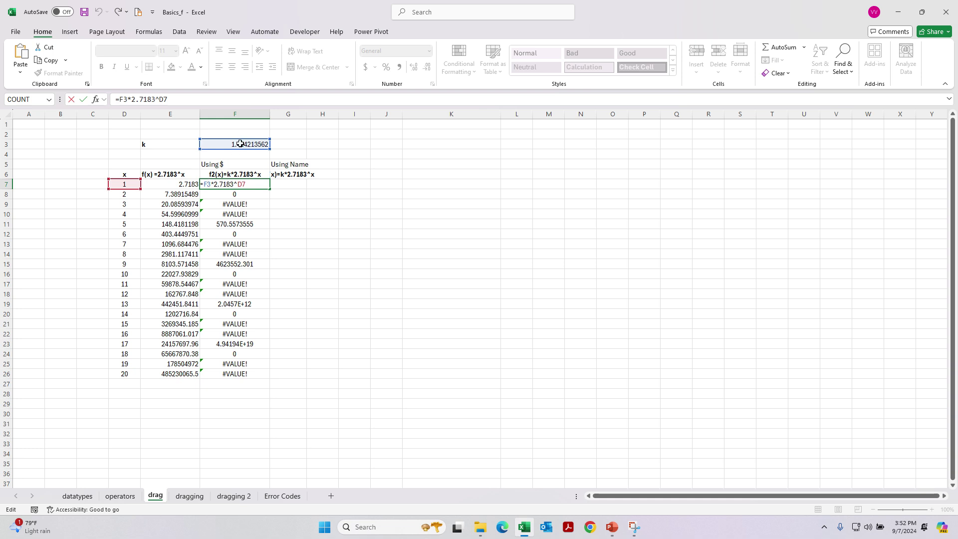
pyautogui.write('$')
pyautogui.press('Return')
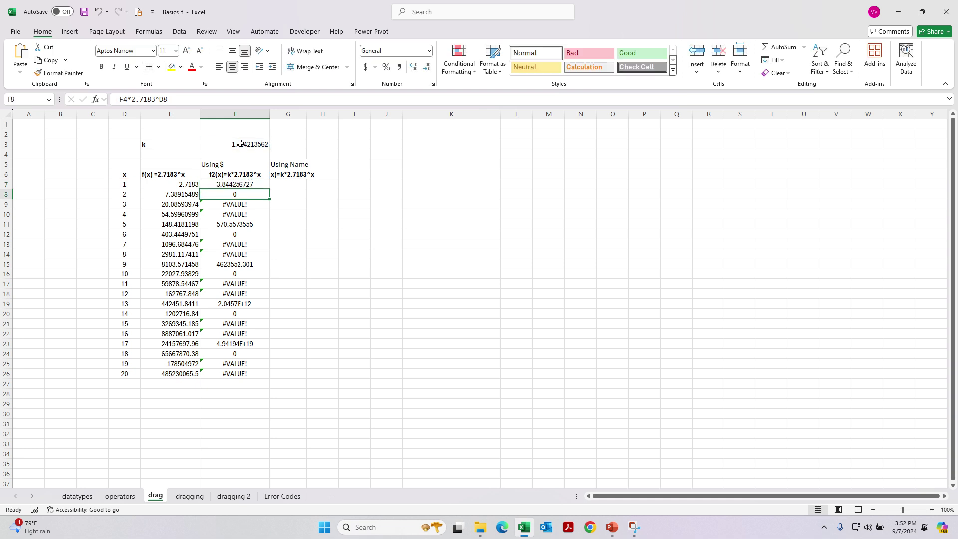
# Fill the row-locked formula from F7 down to F26 and check the references in F23
pyautogui.click(268, 183)
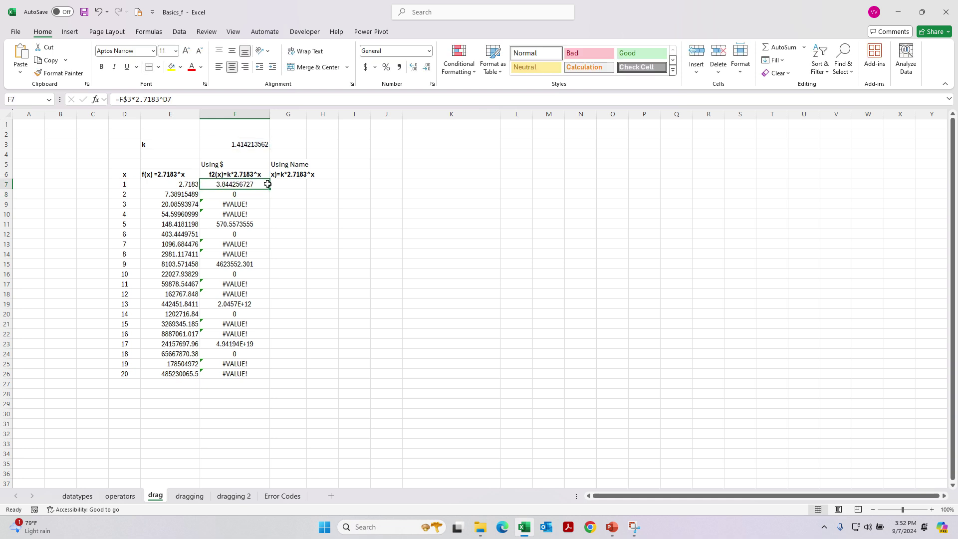
pyautogui.moveTo(269, 188); pyautogui.dragTo(232, 381)
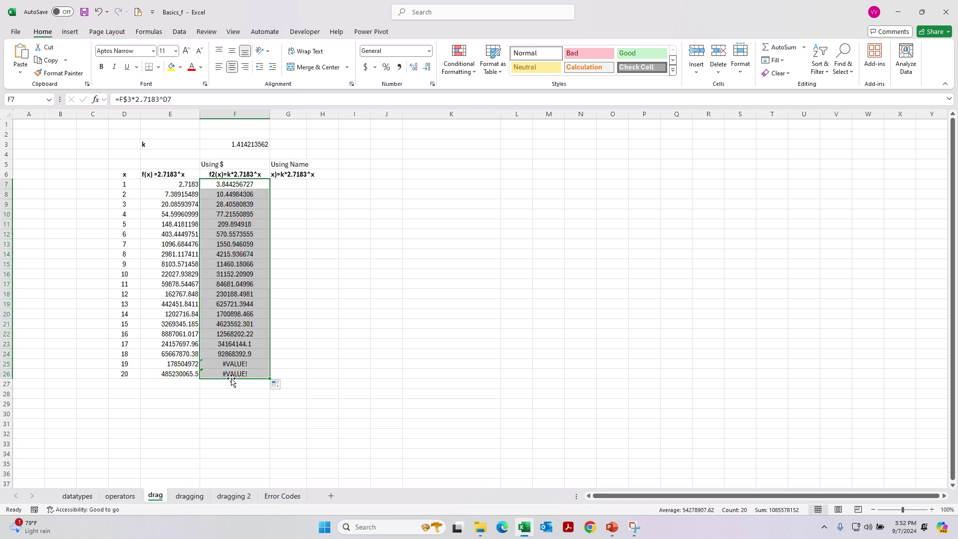
pyautogui.doubleClick(240, 344)
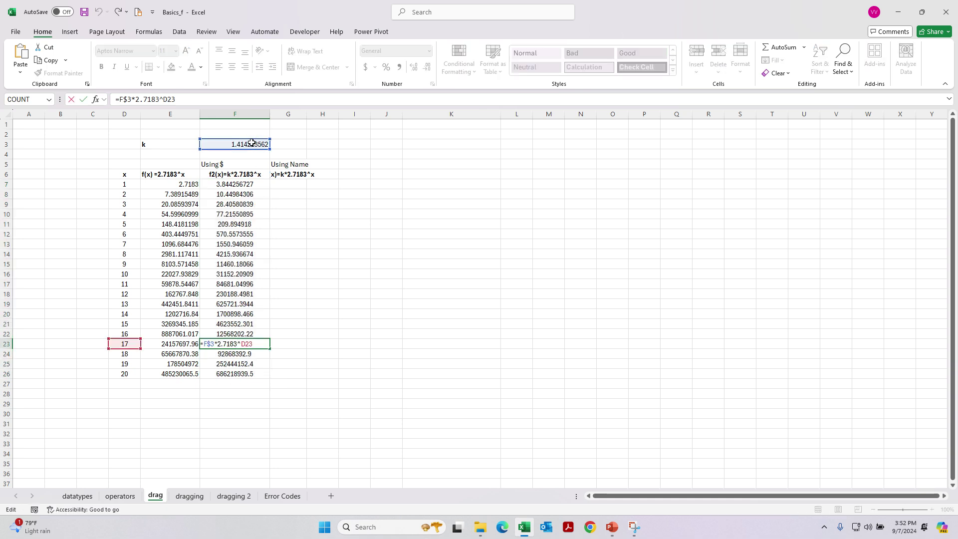
pyautogui.press('Escape')
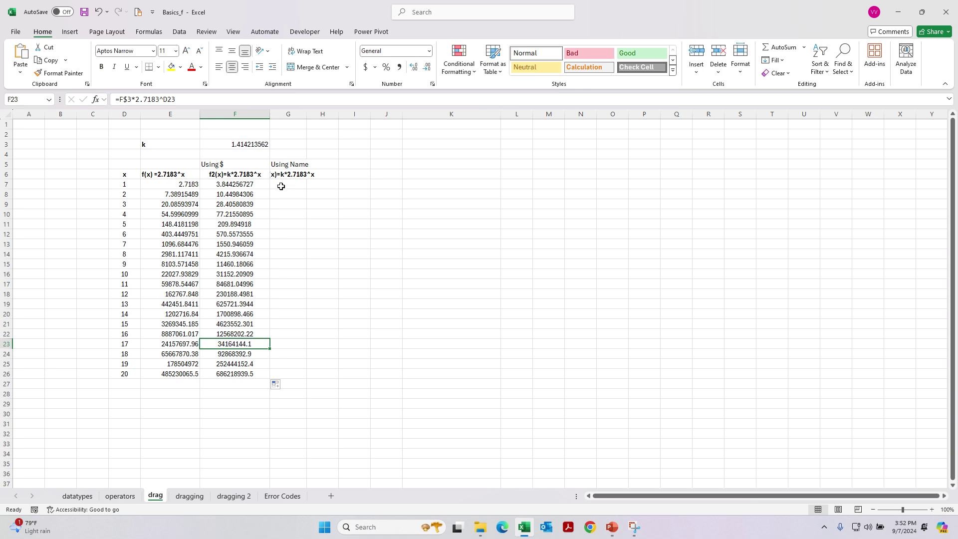
# Widen column G to fit its header and define the workbook-scope name k for cell F3 on the drag sheet
pyautogui.moveTo(305, 115); pyautogui.dragTo(339, 118)
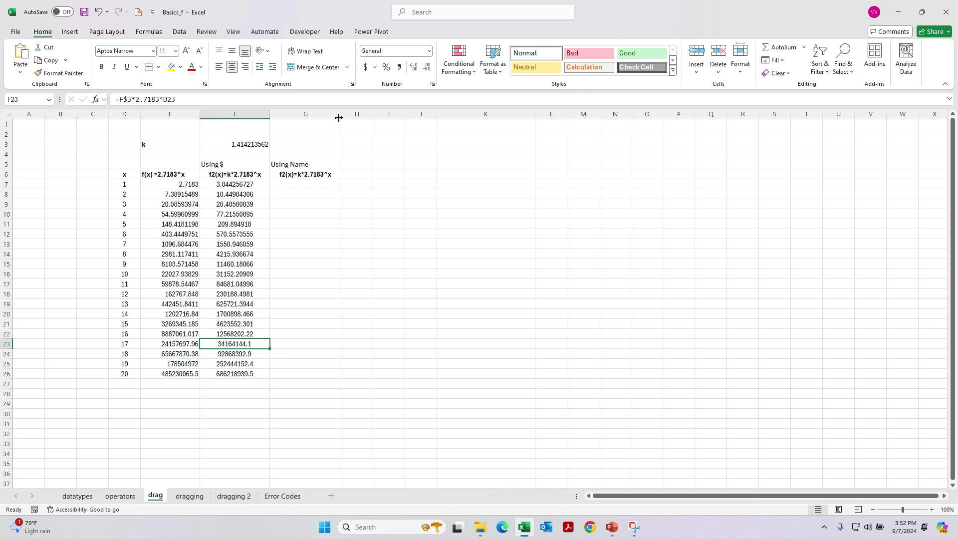
pyautogui.click(225, 144)
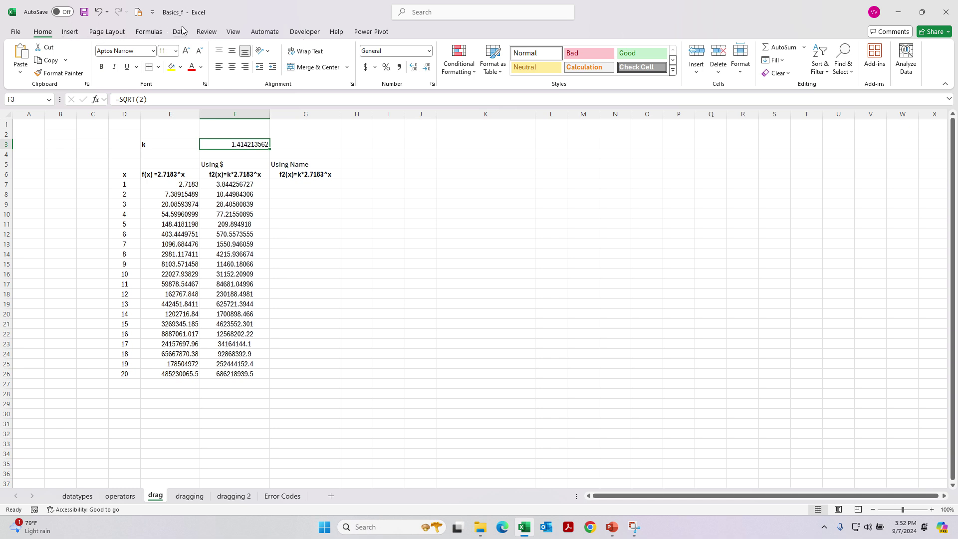
pyautogui.click(156, 33)
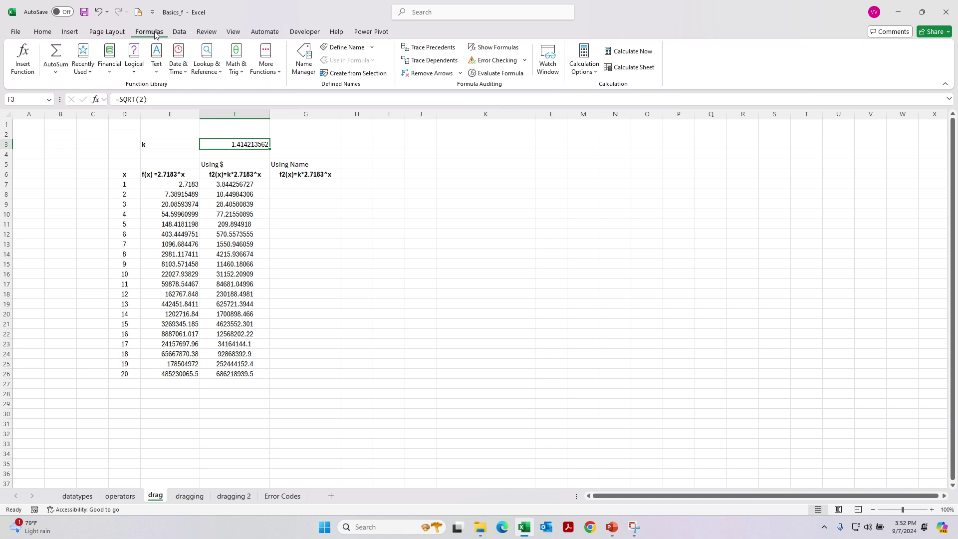
pyautogui.click(341, 52)
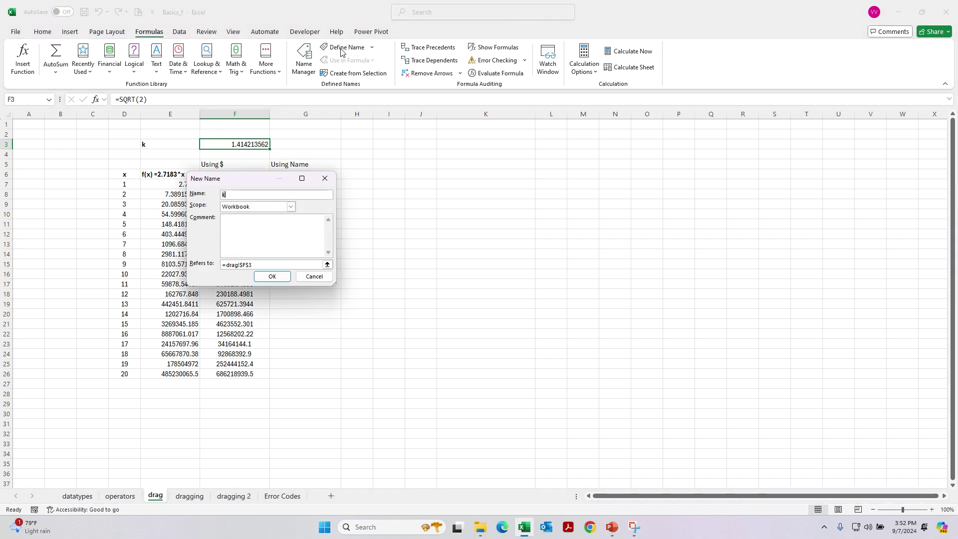
pyautogui.click(328, 264)
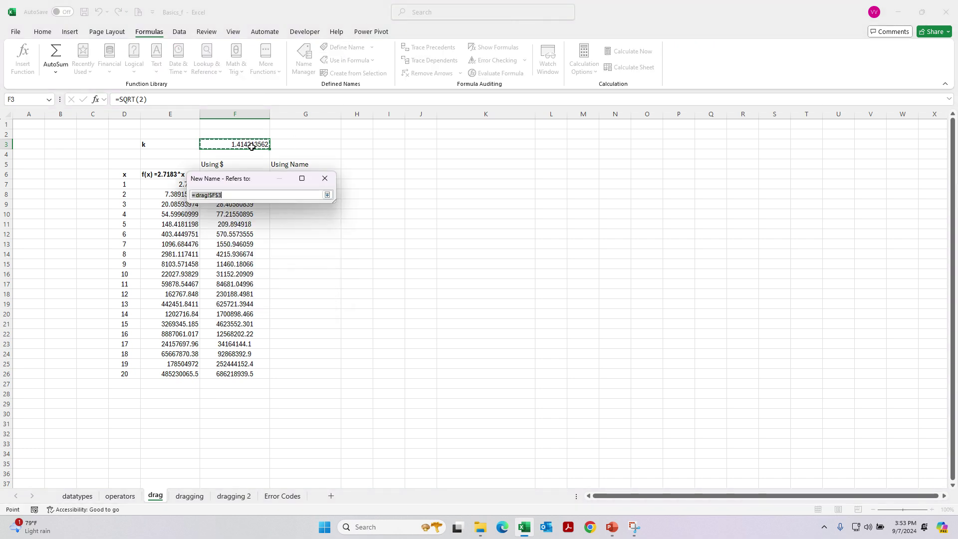
pyautogui.click(327, 195)
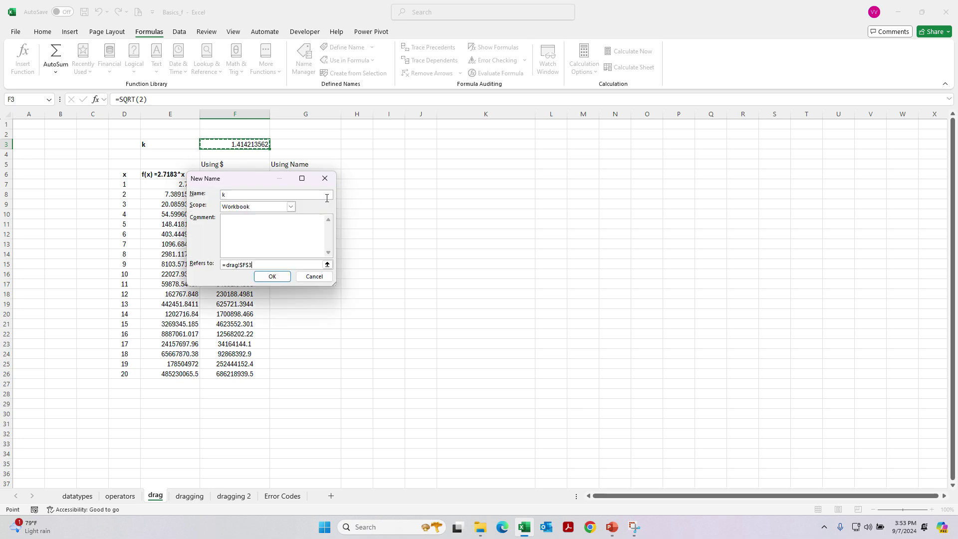
pyautogui.doubleClick(271, 195)
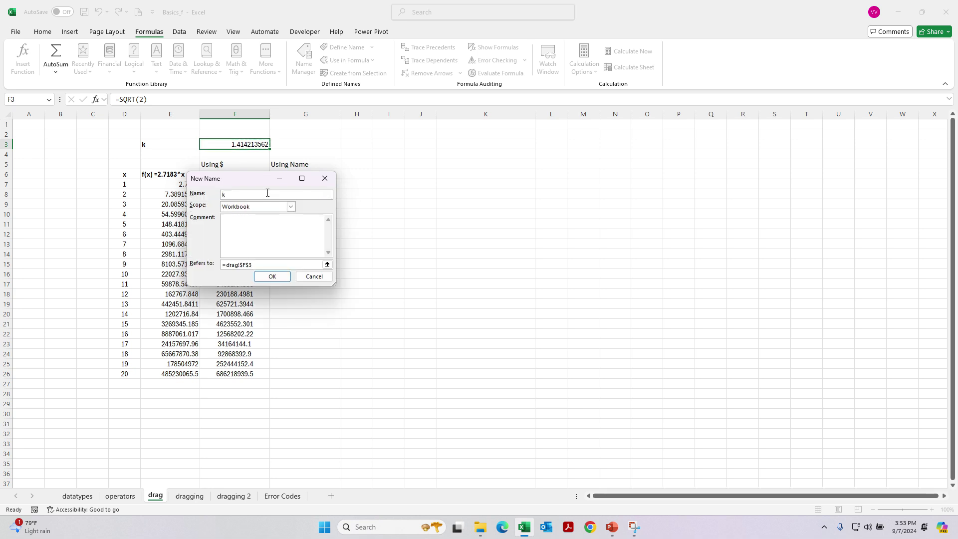
pyautogui.click(272, 275)
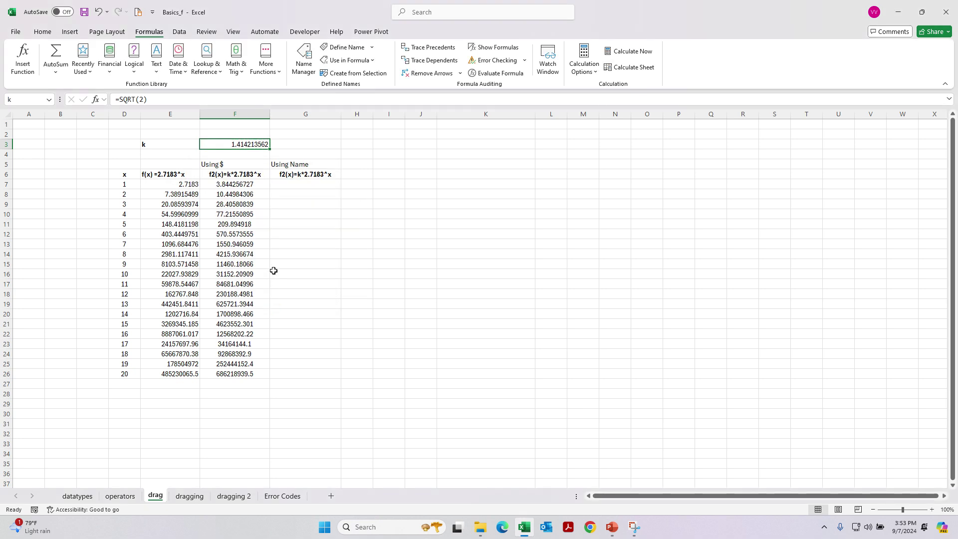
# Enter =k*2.7183^D7 in G7, reusing the k*2.7183^x text from the G6 header and replacing x with D7
pyautogui.doubleClick(280, 183)
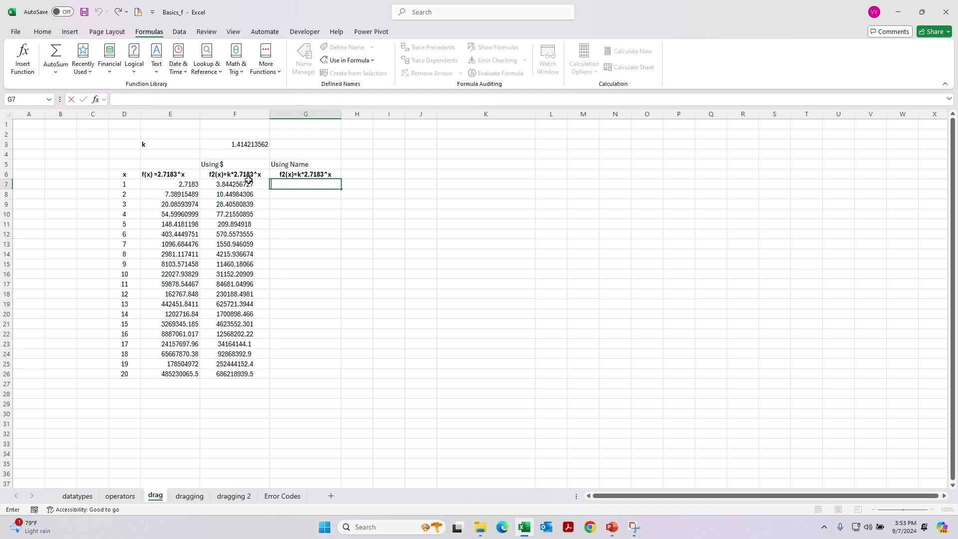
pyautogui.doubleClick(301, 174)
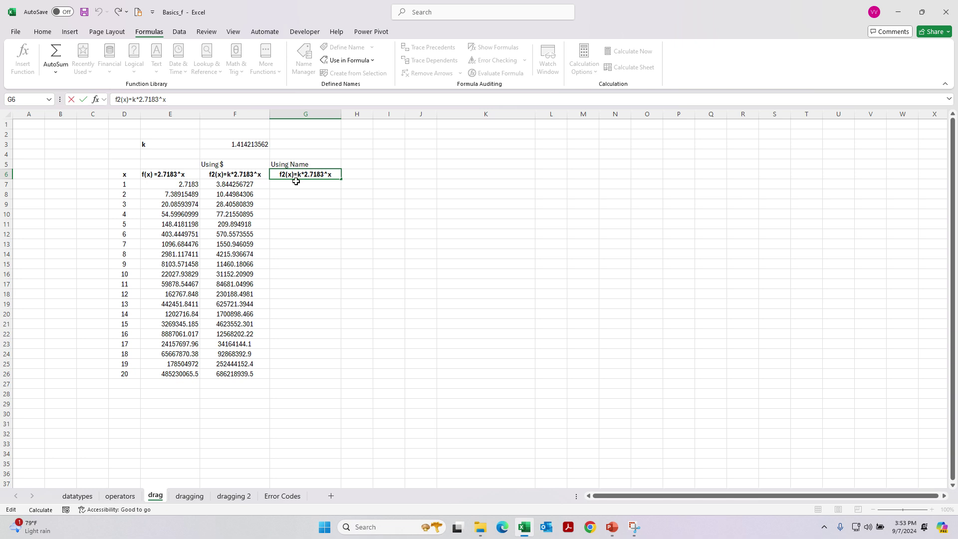
pyautogui.moveTo(298, 174); pyautogui.dragTo(346, 174)
pyautogui.hotkey('ctrl', 'c')
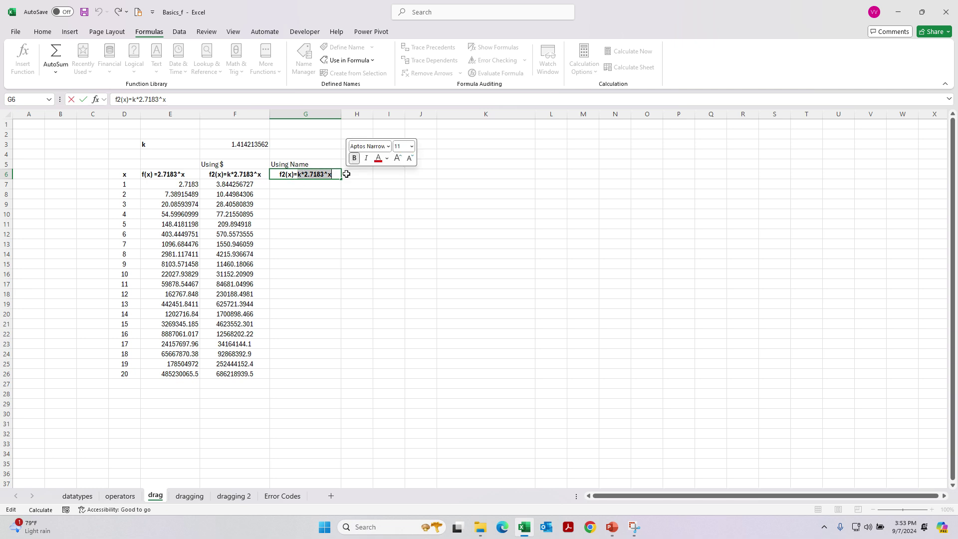
pyautogui.click(287, 184)
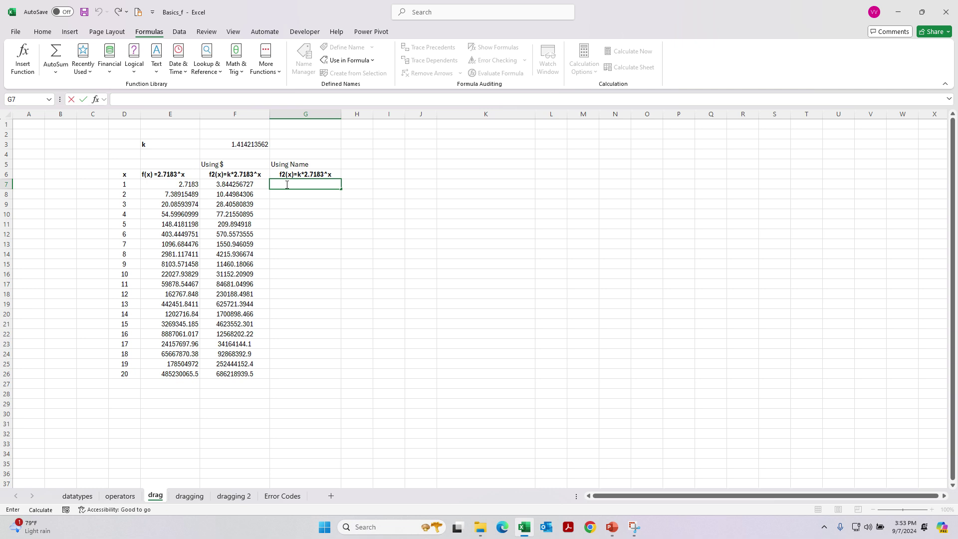
pyautogui.write('=')
pyautogui.hotkey('ctrl', 'v')
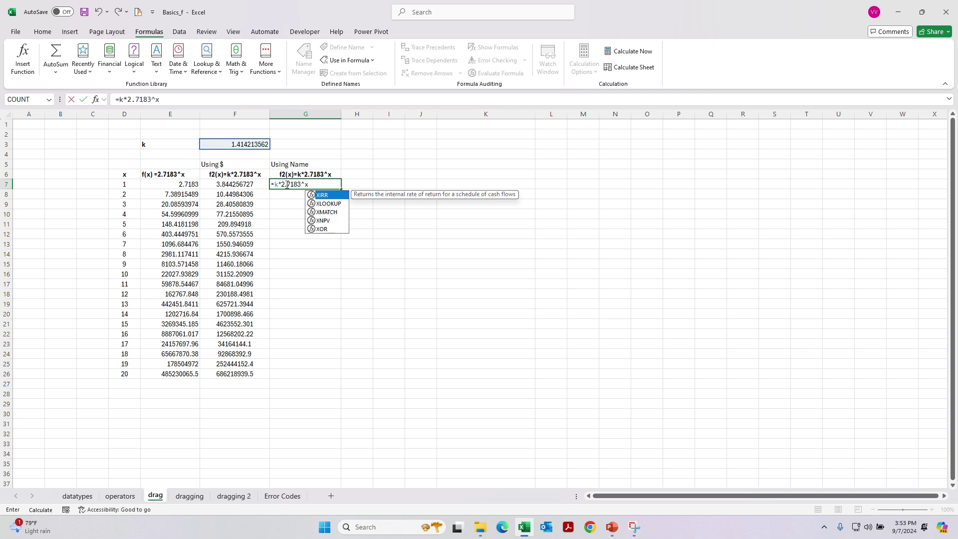
pyautogui.press('BackSpace')
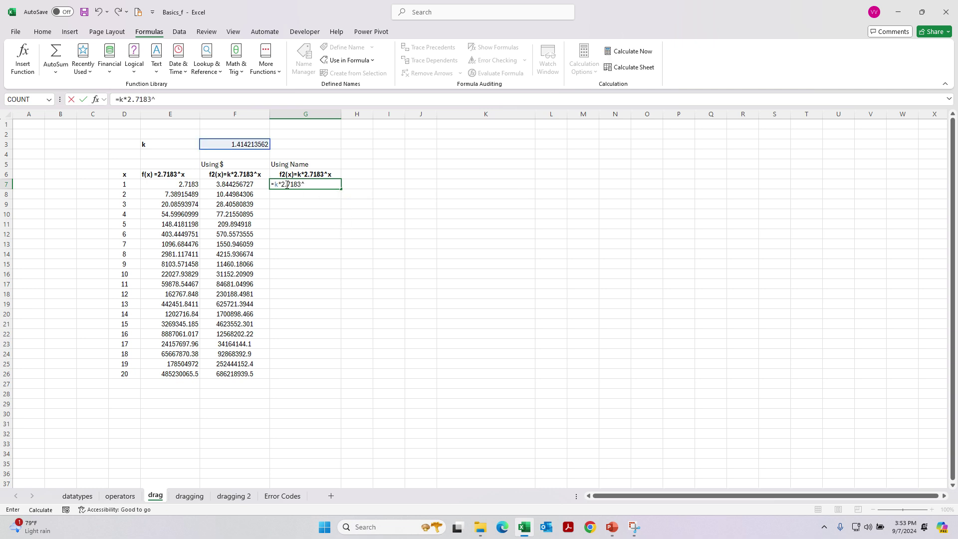
pyautogui.click(129, 183)
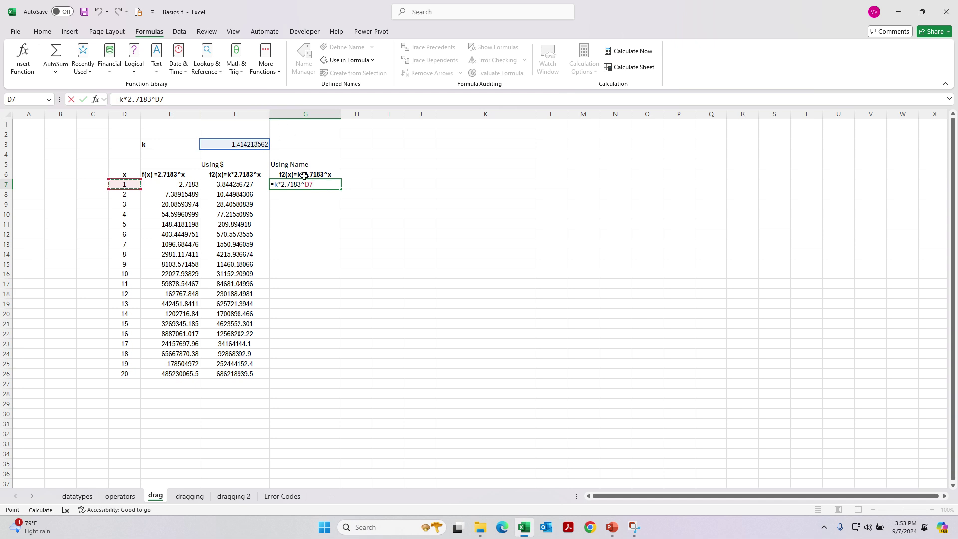
pyautogui.press('Return')
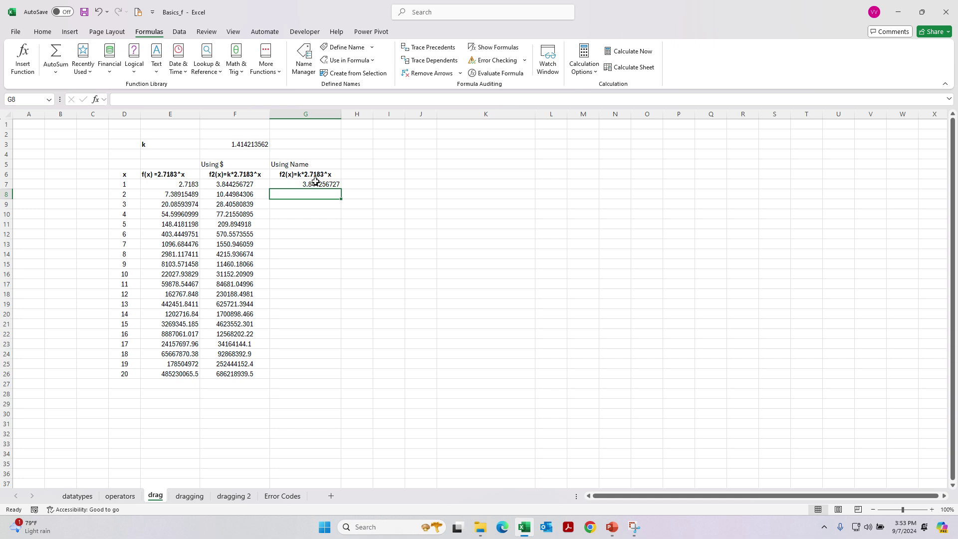
# Fill the named-k formula from G7 down to G26 and check the formula in G18
pyautogui.press('Up')
pyautogui.press('Up')
pyautogui.click(320, 187)
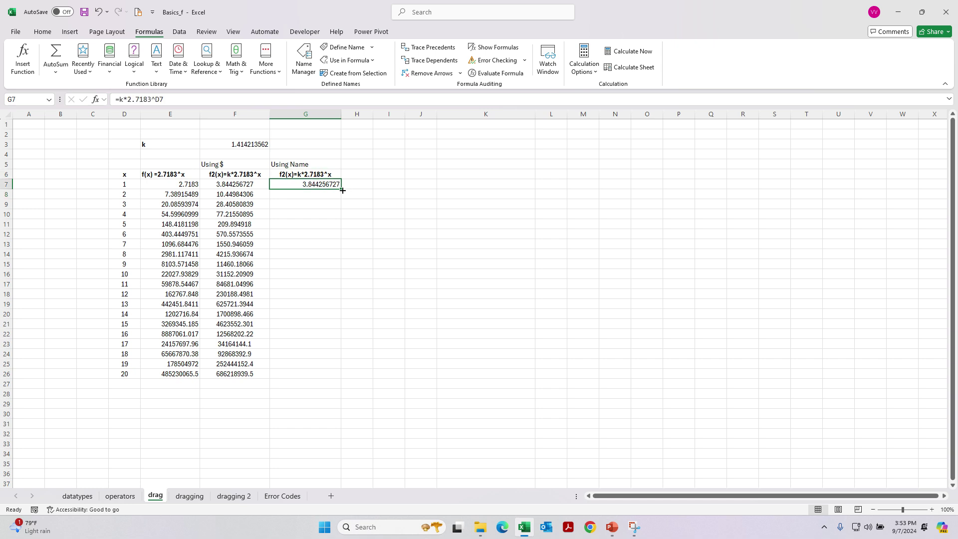
pyautogui.moveTo(342, 190); pyautogui.dragTo(342, 381)
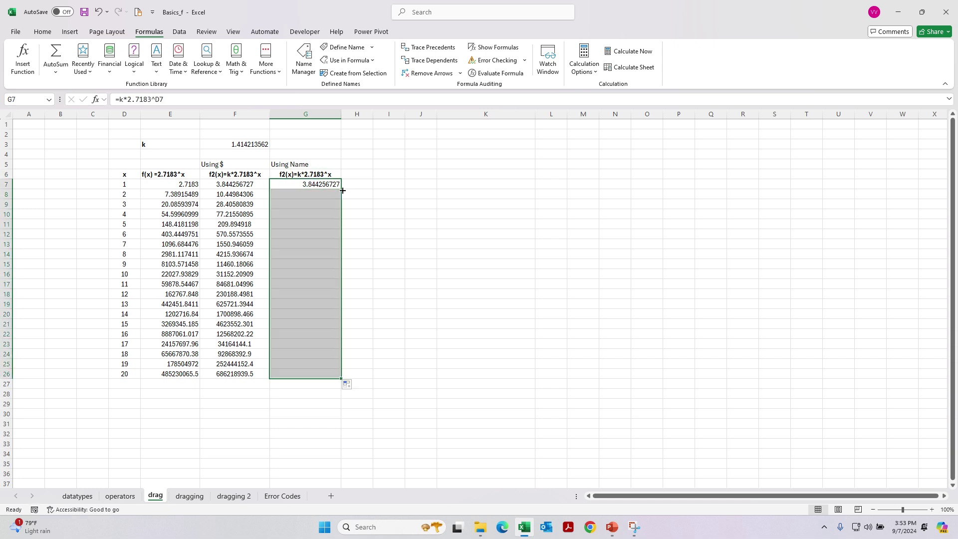
pyautogui.click(232, 275)
pyautogui.click(307, 293)
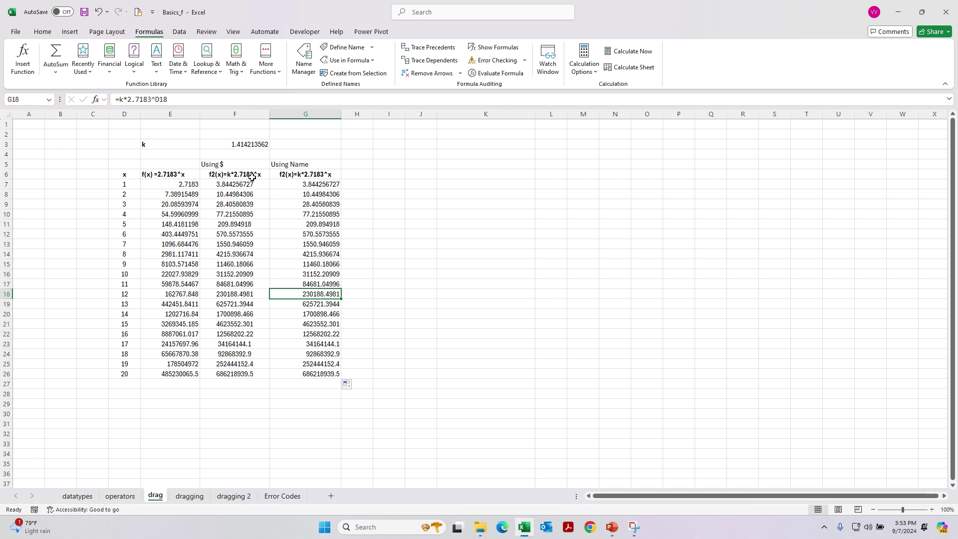
# Copy the table D3:G26 from the drag sheet to a new worksheet, starting at C5
pyautogui.click(117, 145)
pyautogui.moveTo(118, 144); pyautogui.dragTo(276, 379)
pyautogui.hotkey('ctrl', 'c')
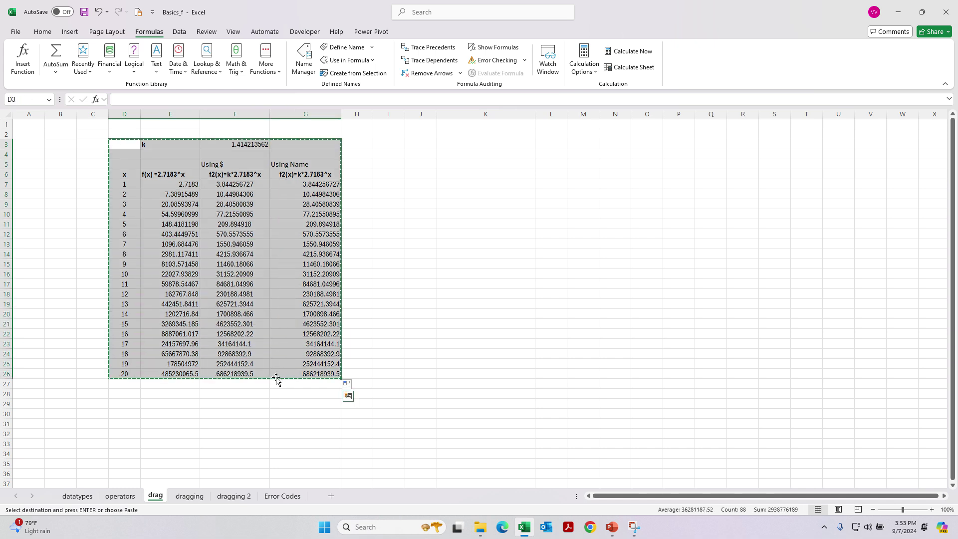
pyautogui.click(331, 495)
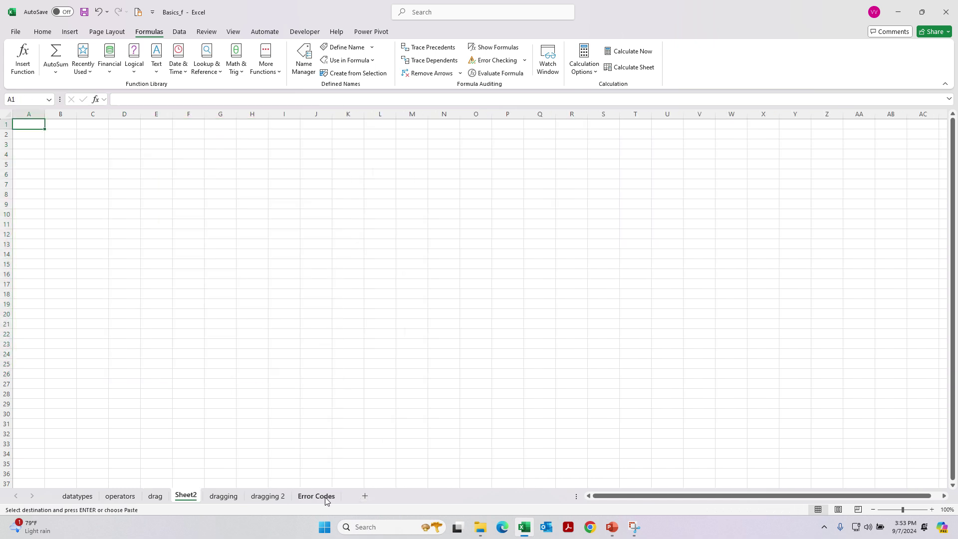
pyautogui.click(98, 163)
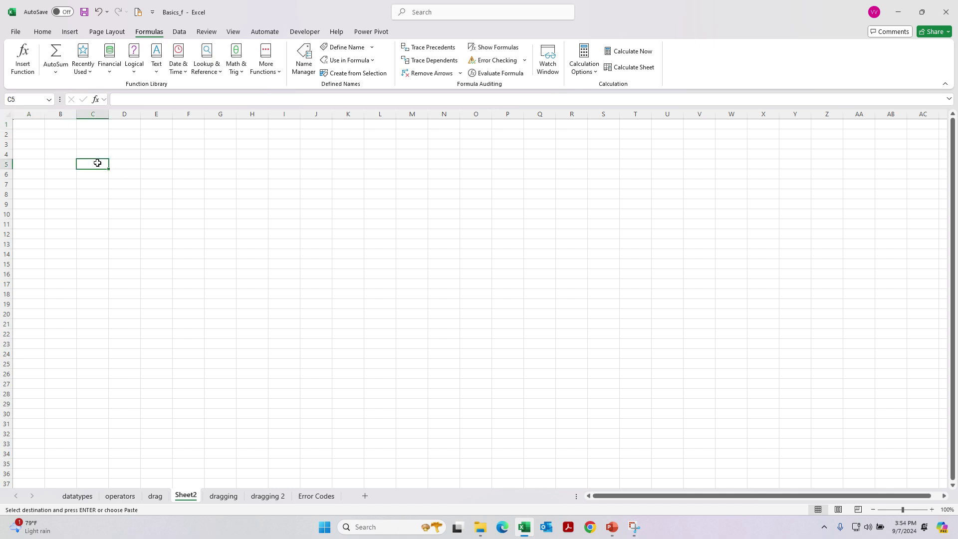
pyautogui.hotkey('ctrl', 'v')
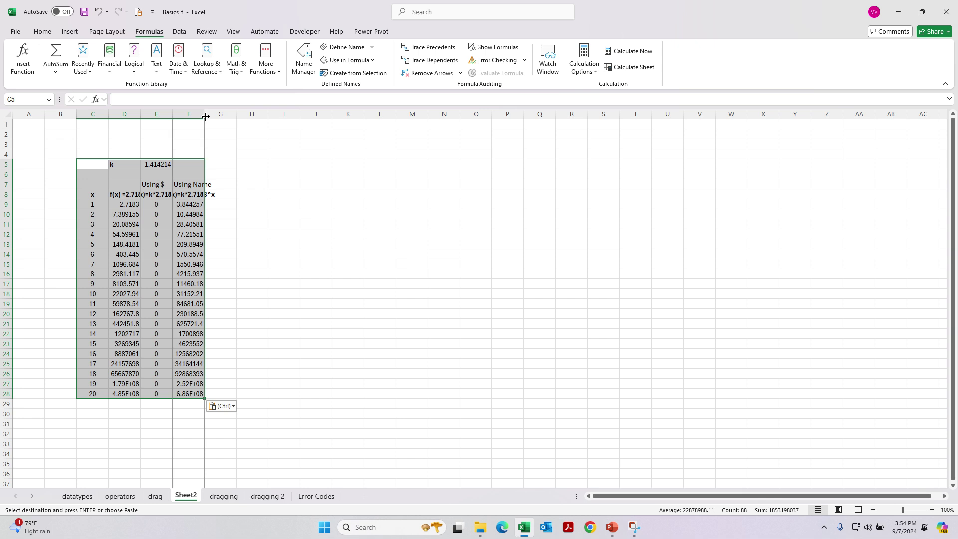
# Widen columns D, E and F on the new sheet to fit their headers and values
pyautogui.moveTo(205, 116); pyautogui.dragTo(257, 121)
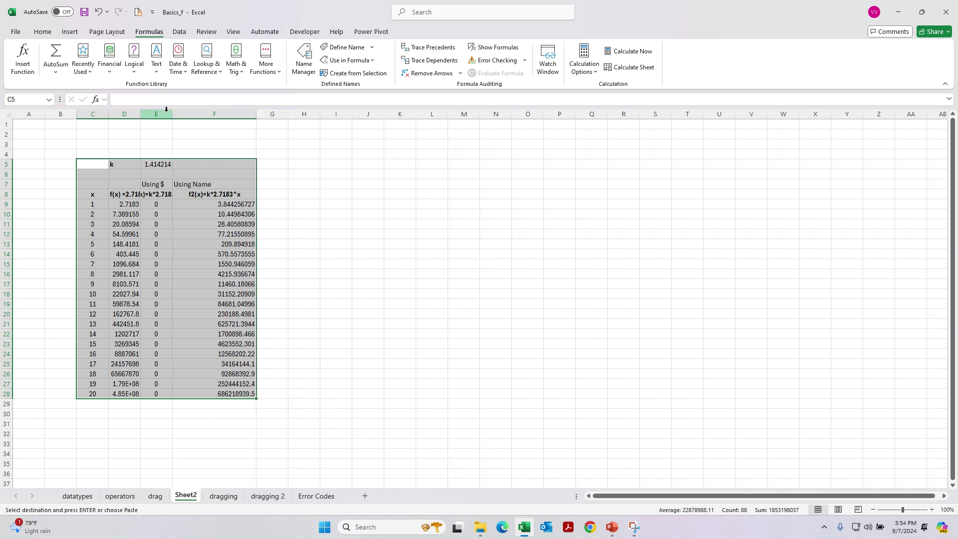
pyautogui.moveTo(172, 115); pyautogui.dragTo(202, 116)
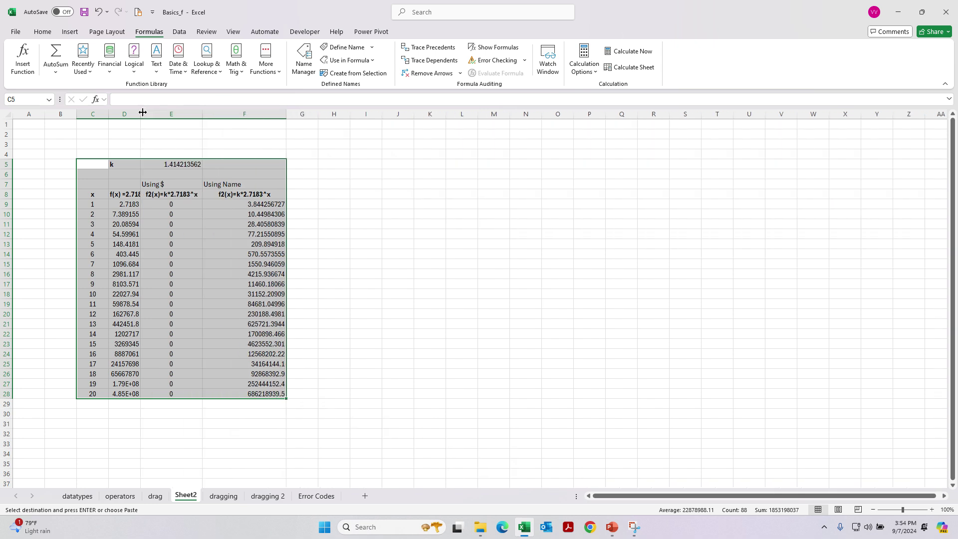
pyautogui.moveTo(140, 113); pyautogui.dragTo(182, 115)
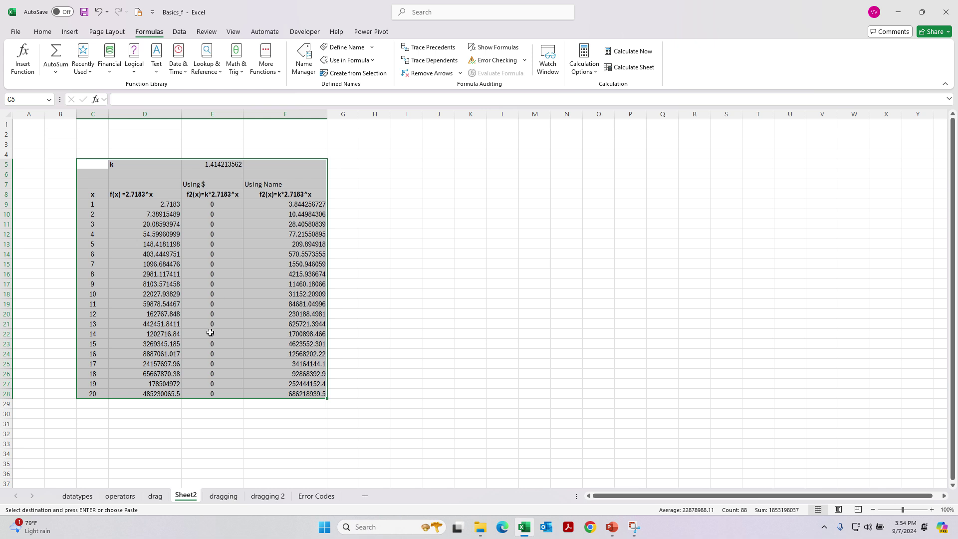
# Inspect the references in the copied named formula in F28 and the $-locked formula in E13
pyautogui.doubleClick(300, 394)
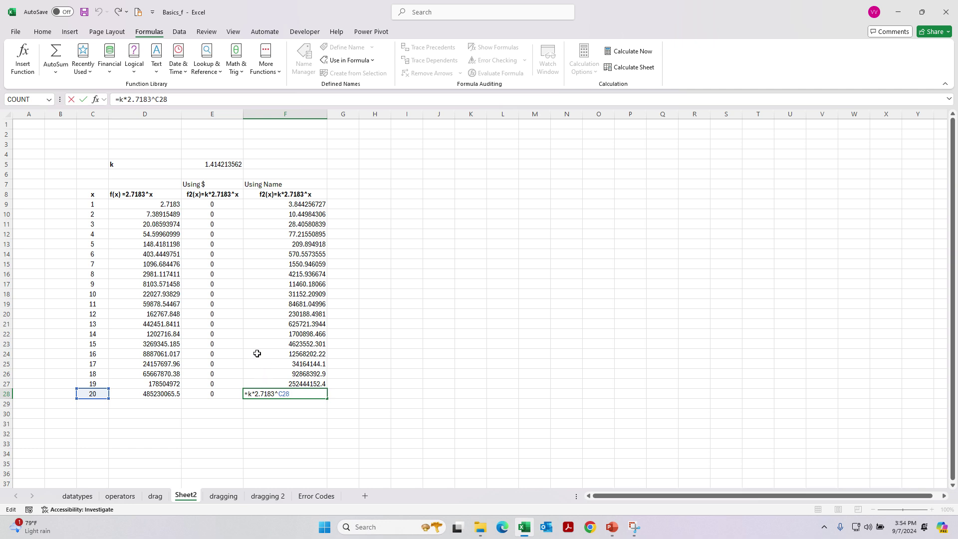
pyautogui.hotkey('ctrl', 'Return')
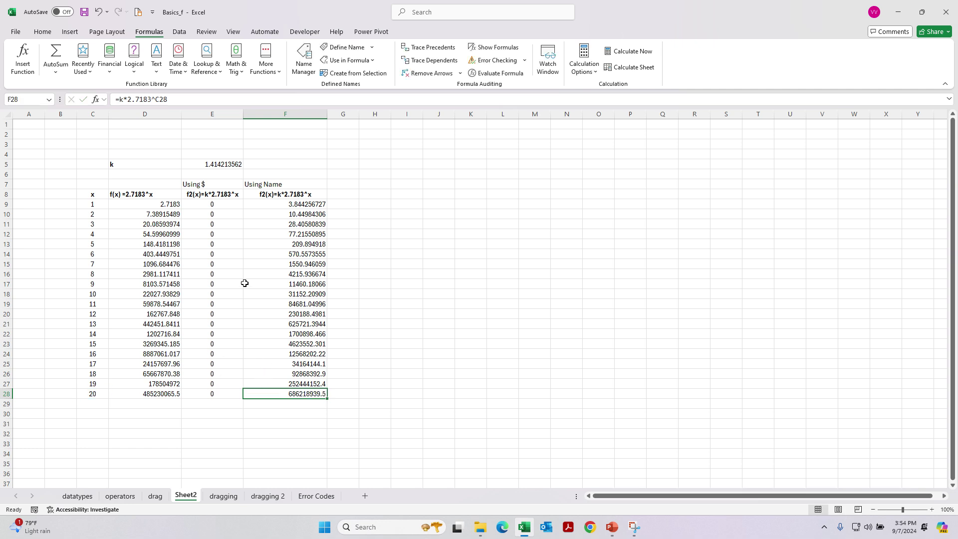
pyautogui.doubleClick(194, 244)
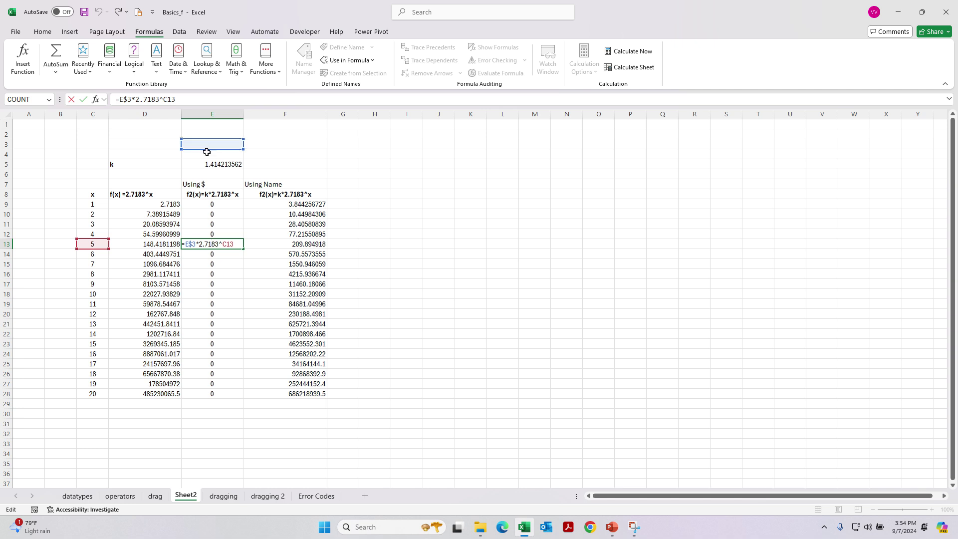
pyautogui.press('Escape')
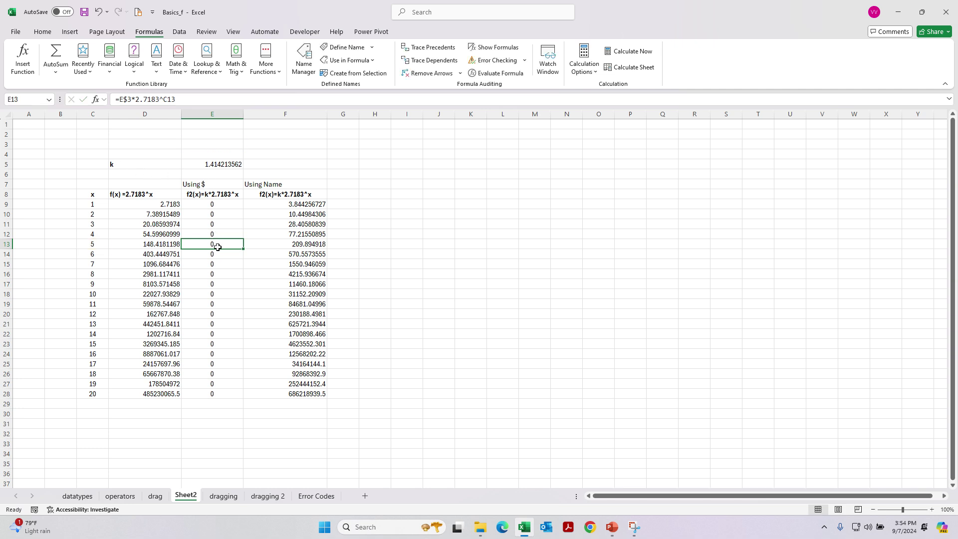
# Check the k cell F3 on the drag sheet, and inspect the references of E11 back on Sheet2
pyautogui.click(119, 495)
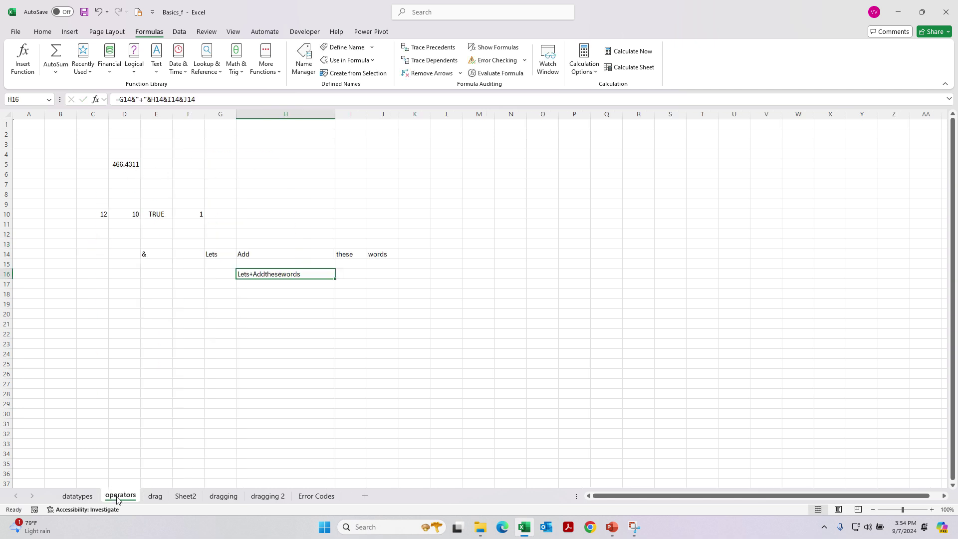
pyautogui.click(155, 496)
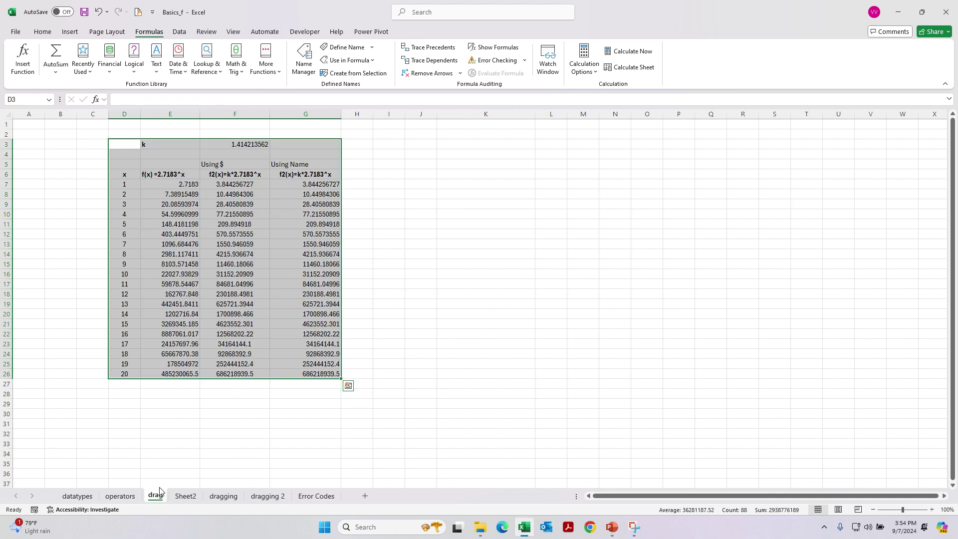
pyautogui.click(243, 143)
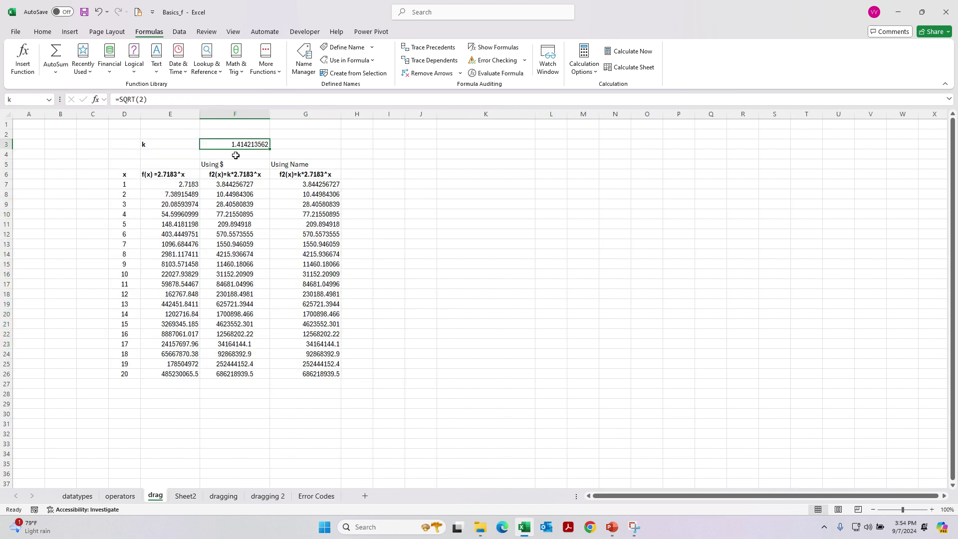
pyautogui.click(186, 496)
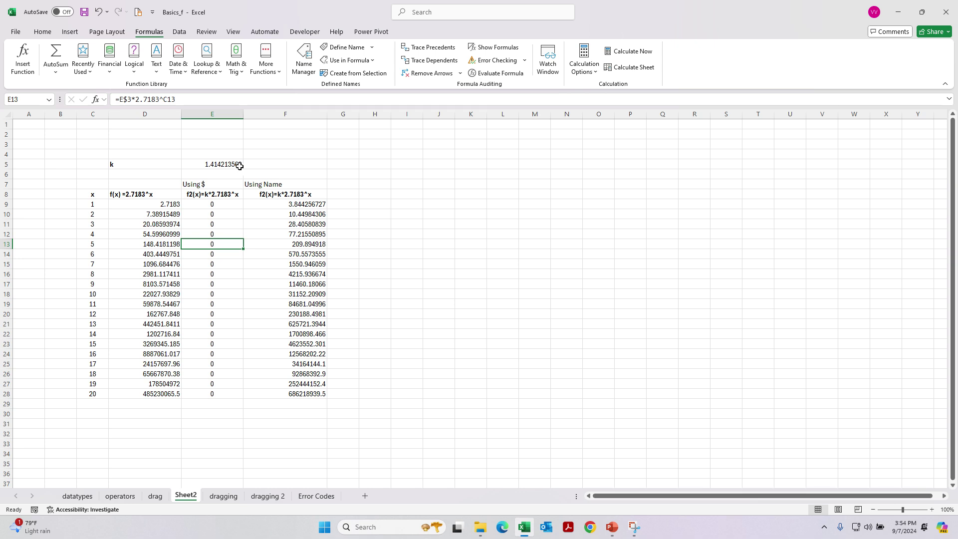
pyautogui.click(216, 224)
pyautogui.doubleClick(218, 222)
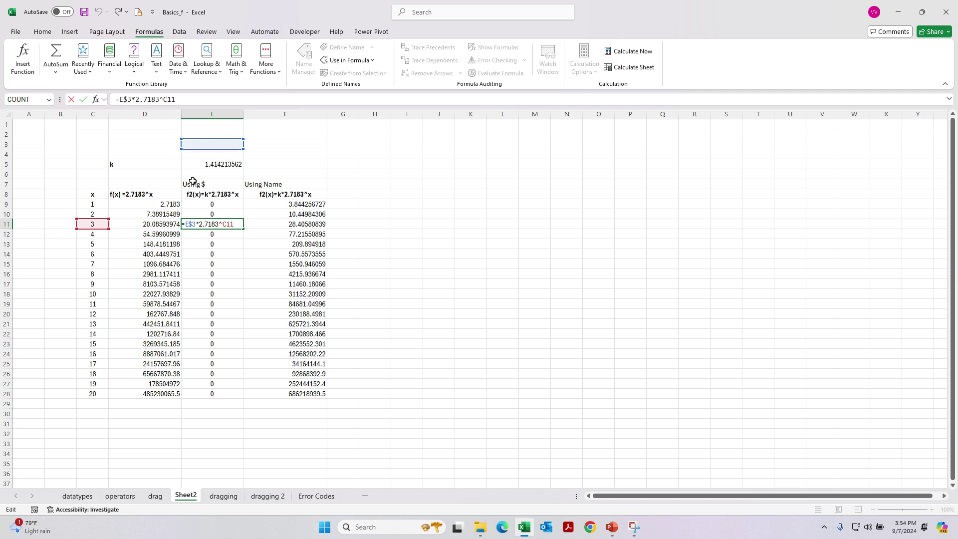
pyautogui.hotkey('ctrl', 'Return')
# Repoint the k reference in E9 to cell E5, making the formula =E$5*2.7183^C9
pyautogui.press('Up')
pyautogui.press('Up')
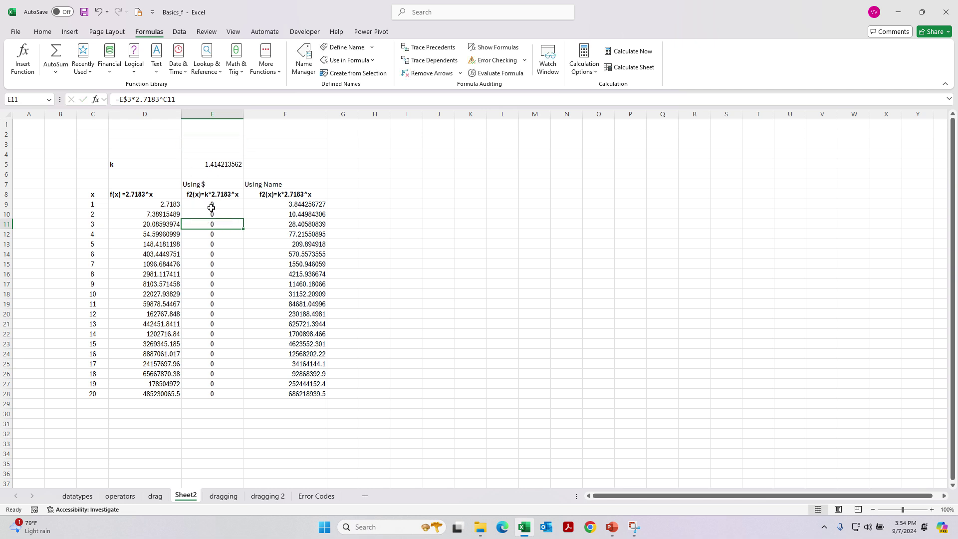
pyautogui.press('F2')
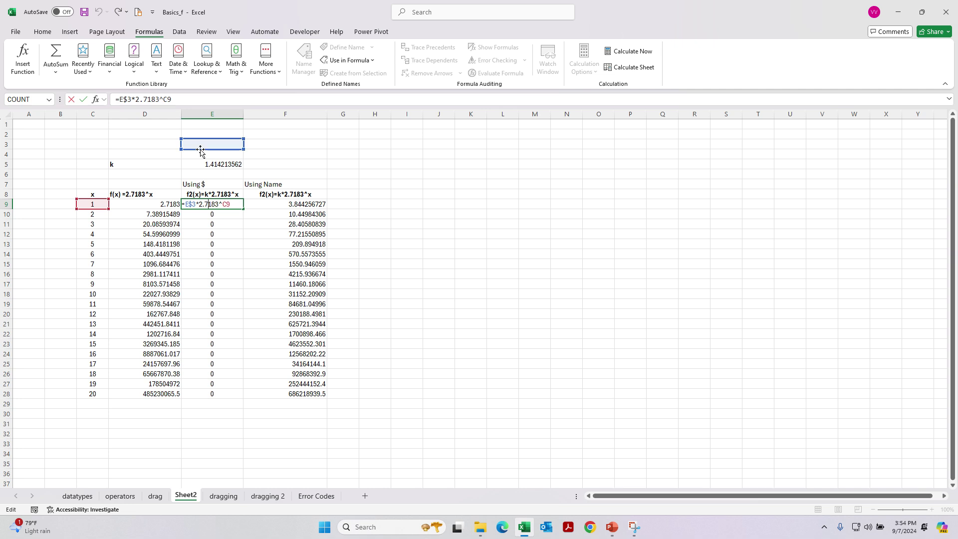
pyautogui.moveTo(201, 149); pyautogui.dragTo(199, 163)
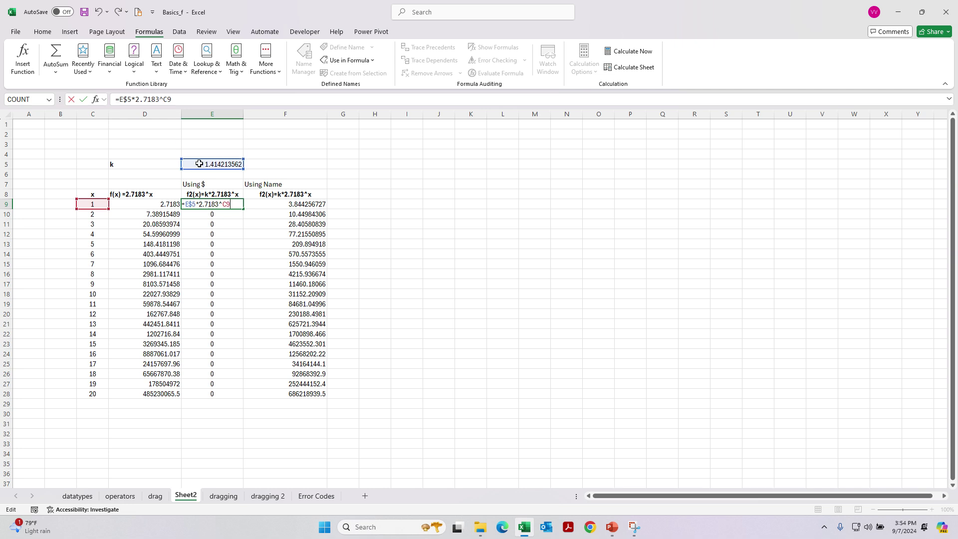
pyautogui.press('Return')
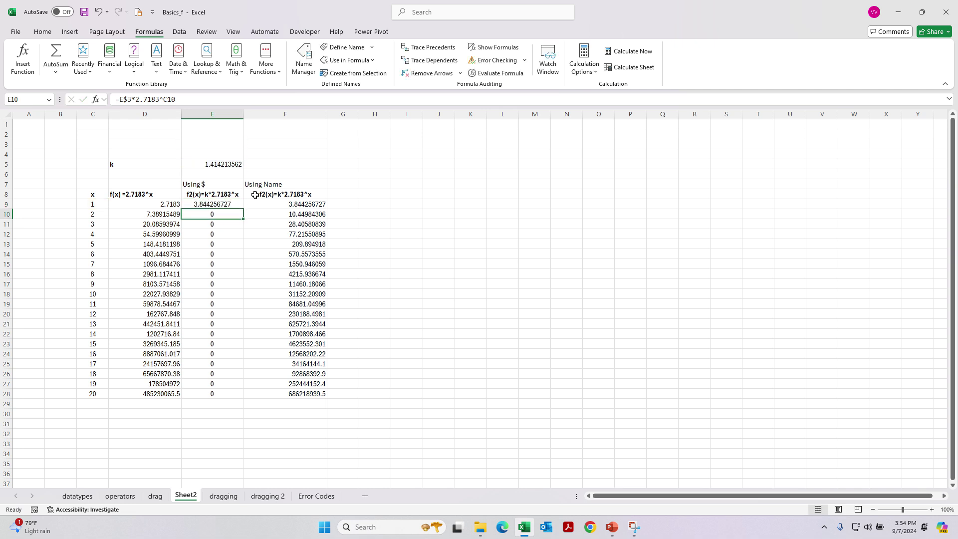
# Fill the corrected formula from E9 down to E28 and check the named formula in F10
pyautogui.click(235, 204)
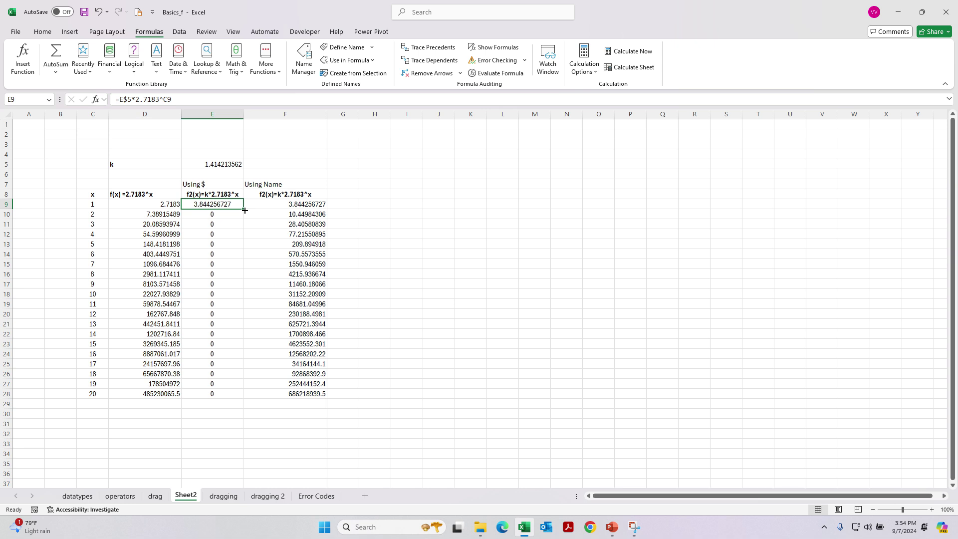
pyautogui.doubleClick(243, 209)
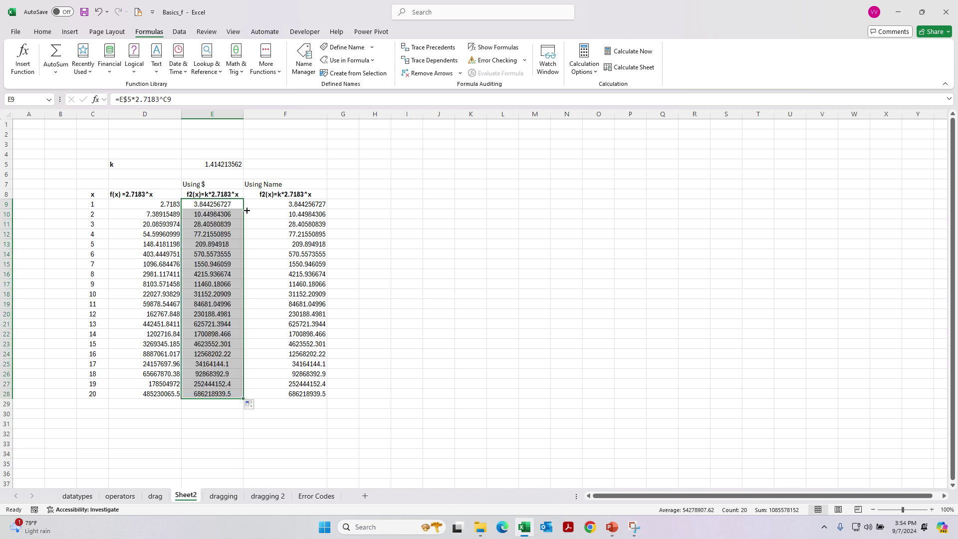
pyautogui.click(283, 213)
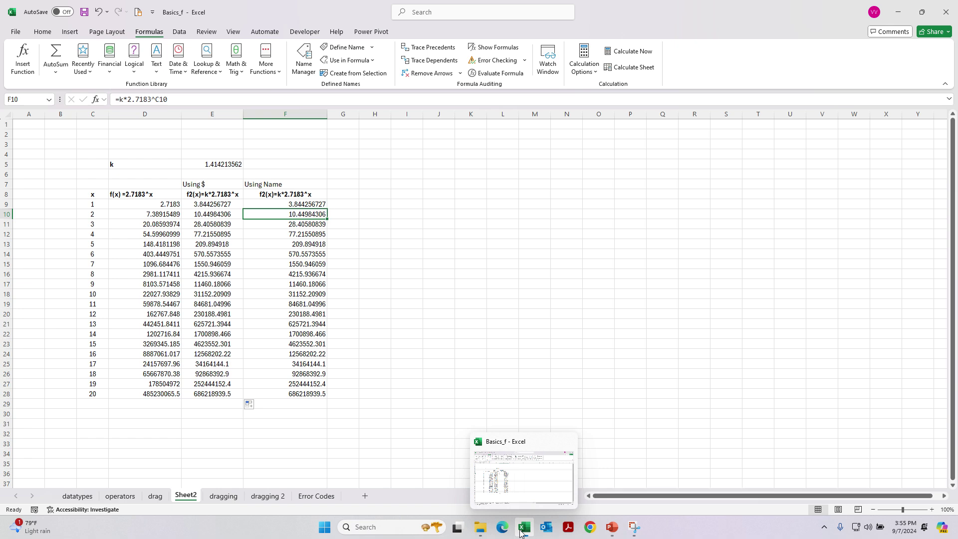
# Switch to the Basics and Functions presentation in PowerPoint
pyautogui.click(614, 532)
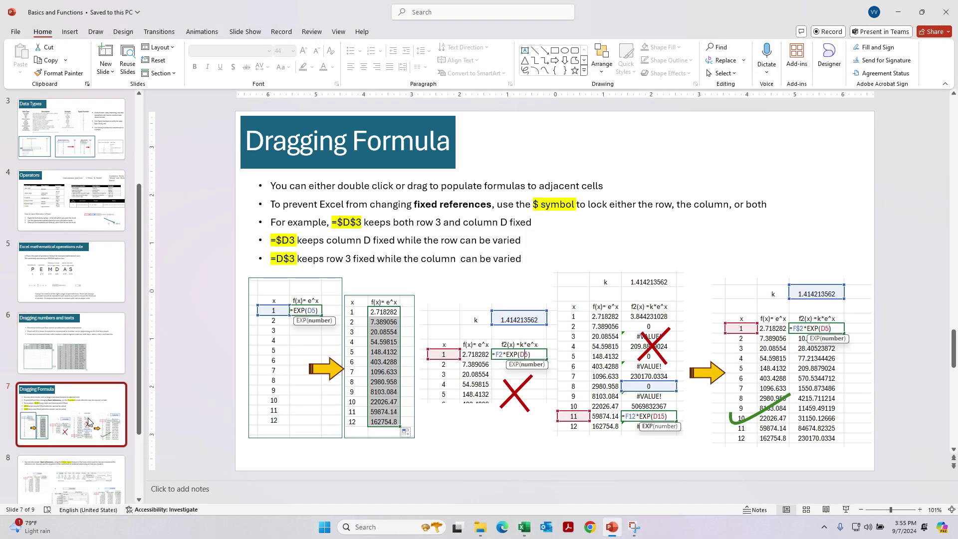
# Advance the presentation past the Define Name slide to the Error Codes slide, and return to the Basics_f workbook in Excel
pyautogui.press('Down')
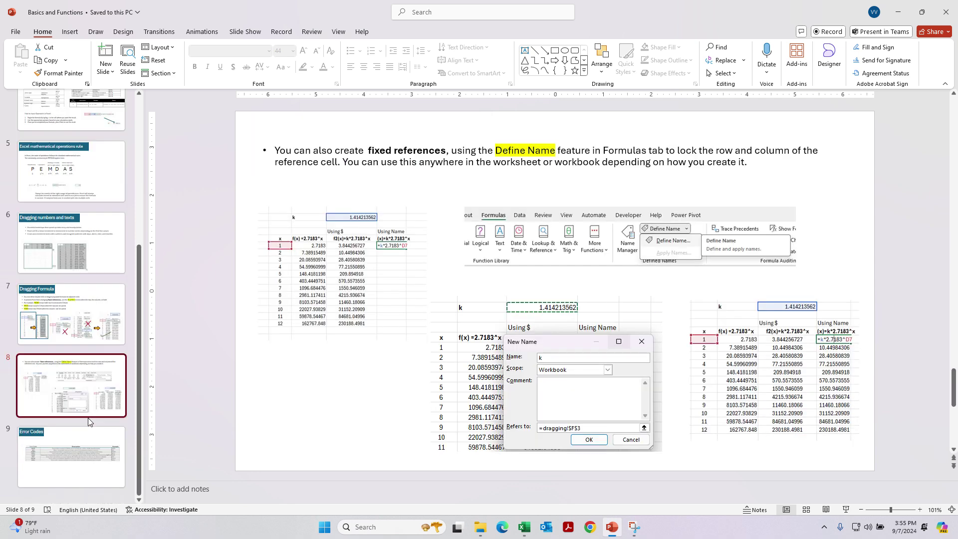
pyautogui.press('Down')
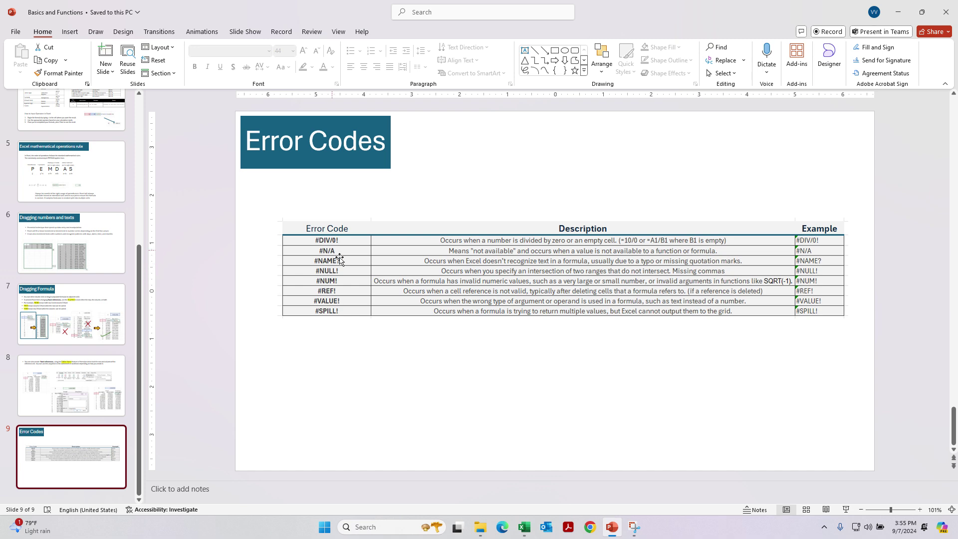
pyautogui.click(524, 526)
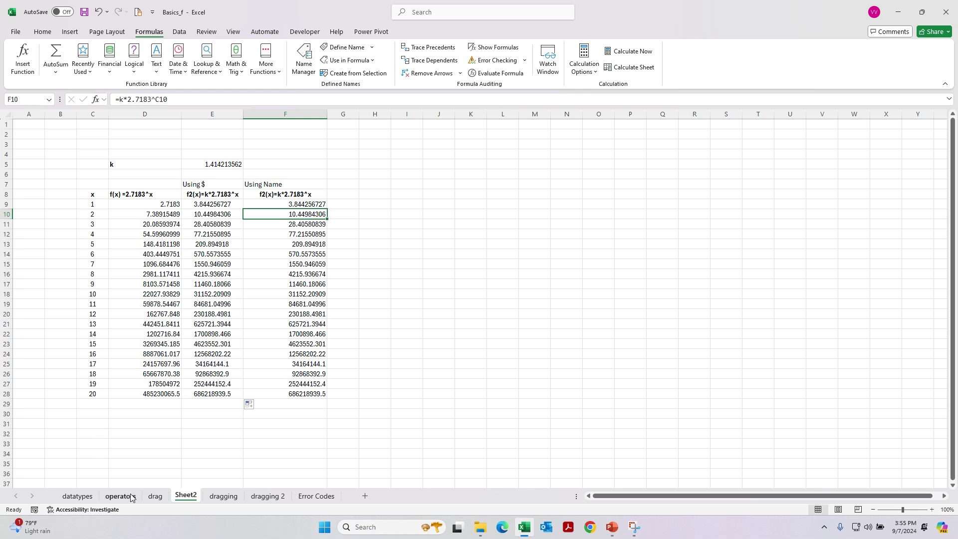
# Remove the $ lock from the formula in E9, making it =E5*2.7183^C9, fill it down to E28, and check E11
pyautogui.doubleClick(210, 203)
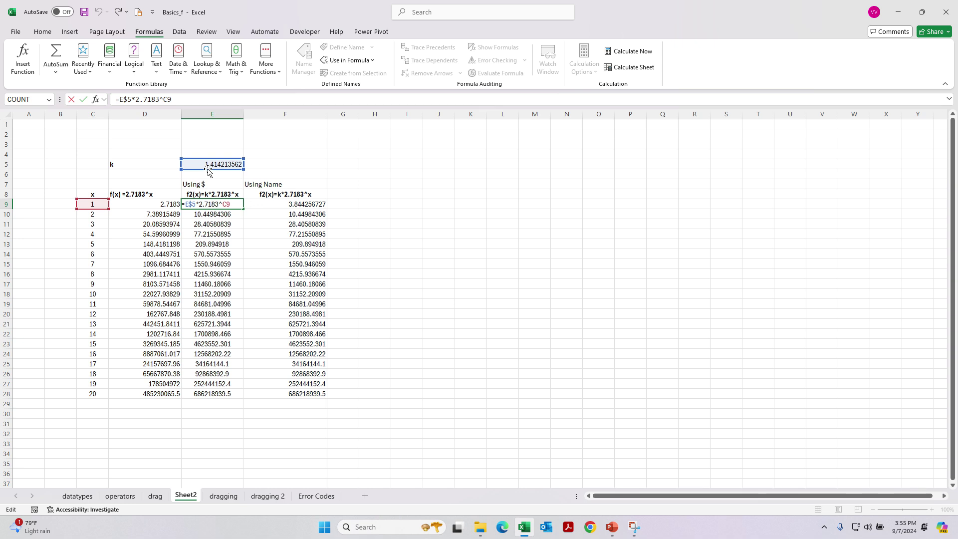
pyautogui.click(190, 205)
pyautogui.press('Delete')
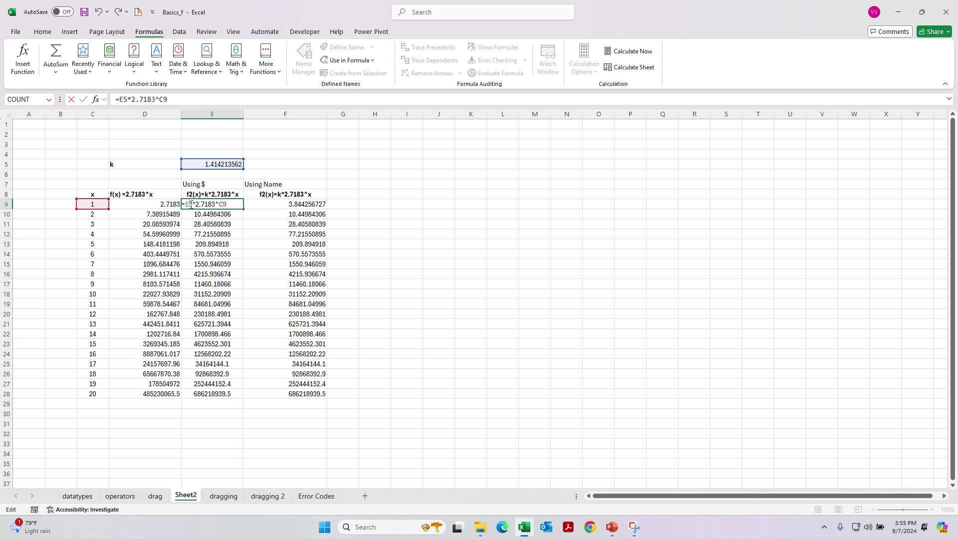
pyautogui.hotkey('ctrl', 'Return')
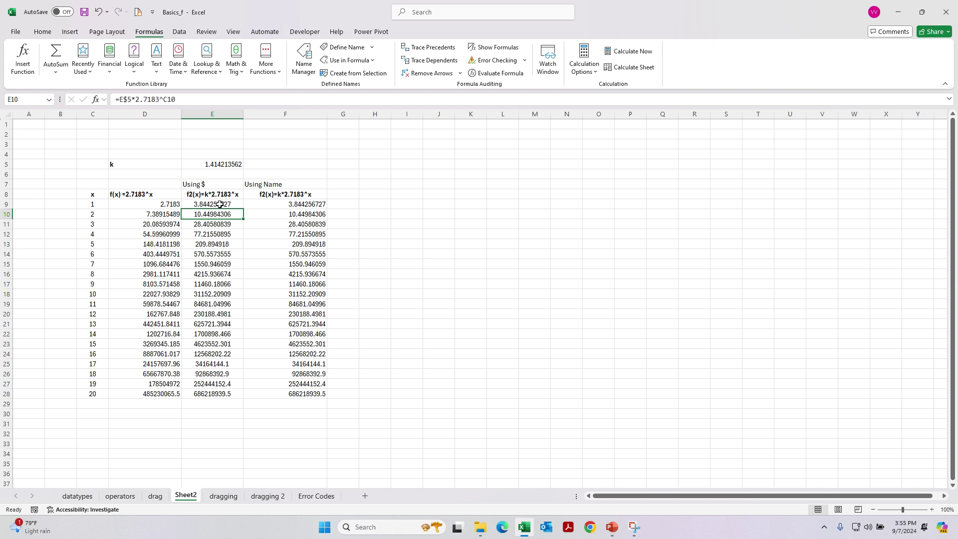
pyautogui.doubleClick(242, 210)
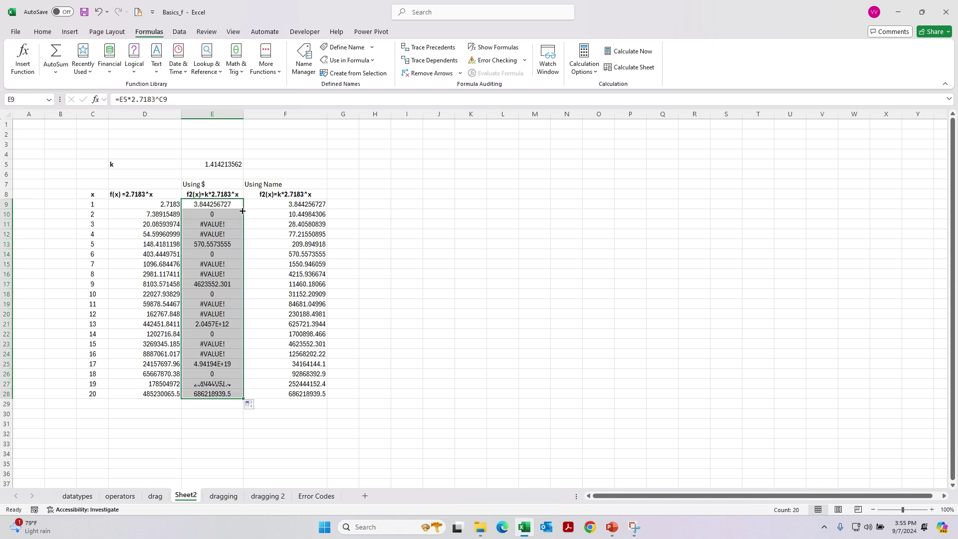
pyautogui.click(217, 226)
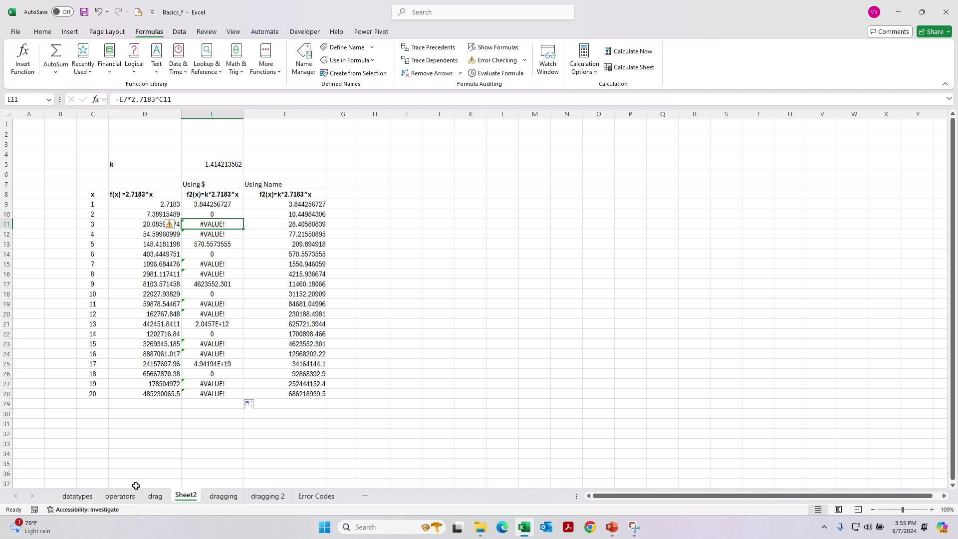
# On the Error Codes sheet, examine the example formulas for #DIV/0! in E5 and #N/A in E6
pyautogui.click(315, 496)
pyautogui.click(343, 227)
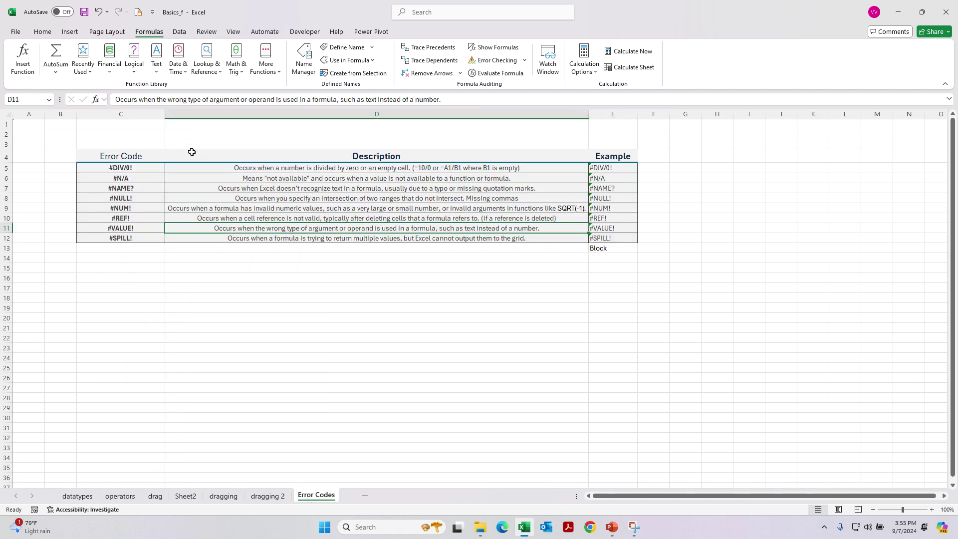
pyautogui.click(140, 171)
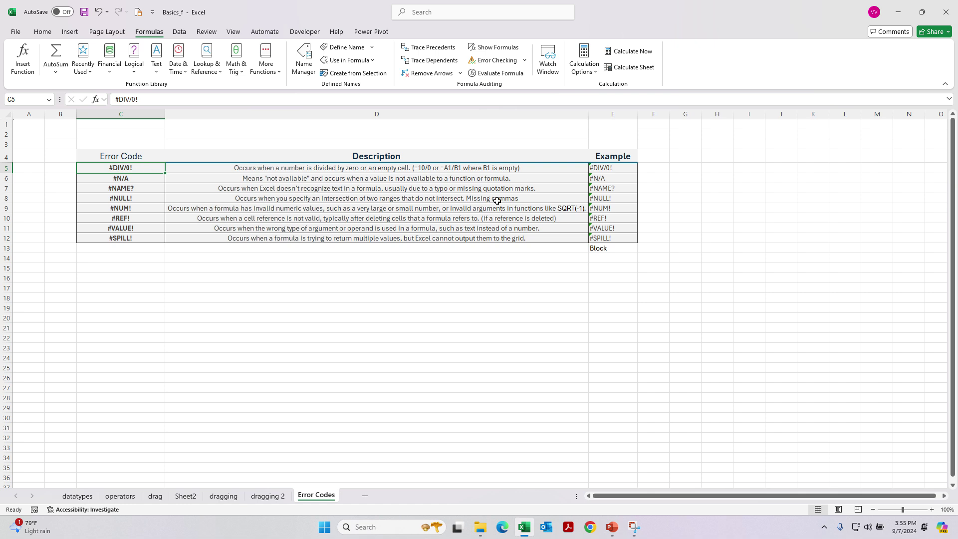
pyautogui.doubleClick(614, 167)
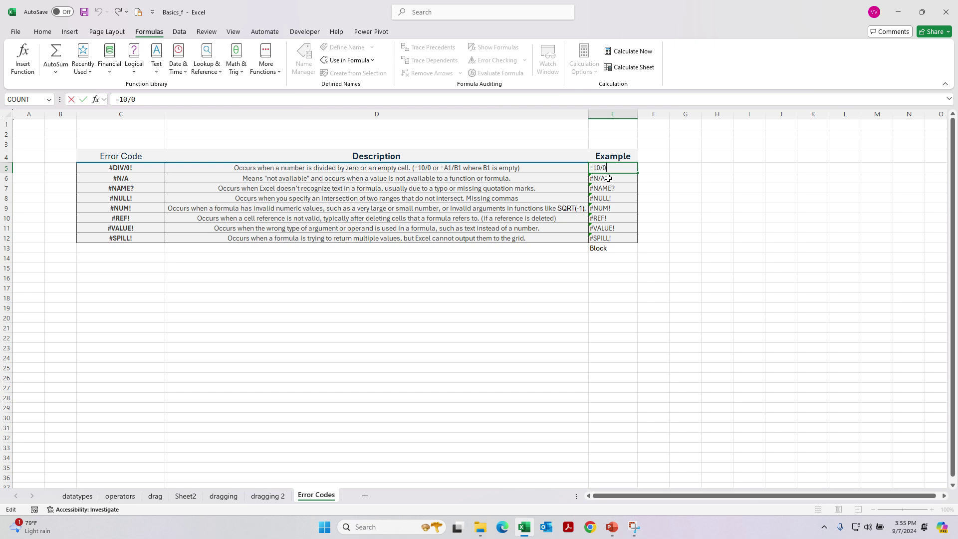
pyautogui.click(608, 178)
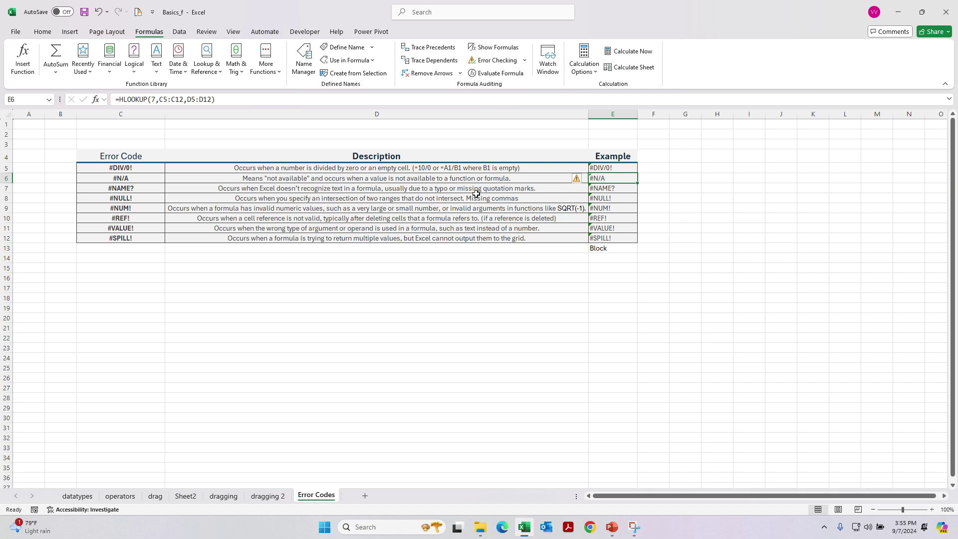
pyautogui.doubleClick(609, 178)
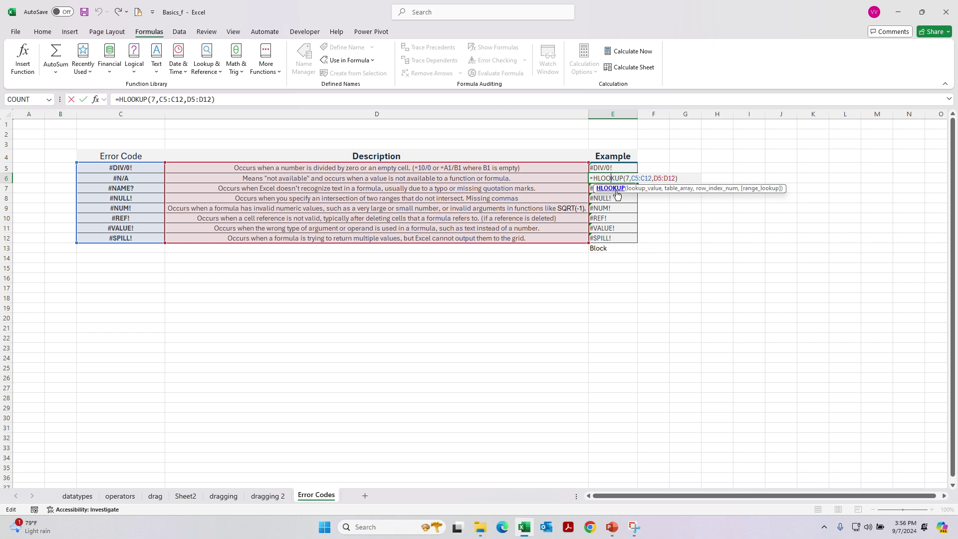
pyautogui.hotkey('ctrl', 'Return')
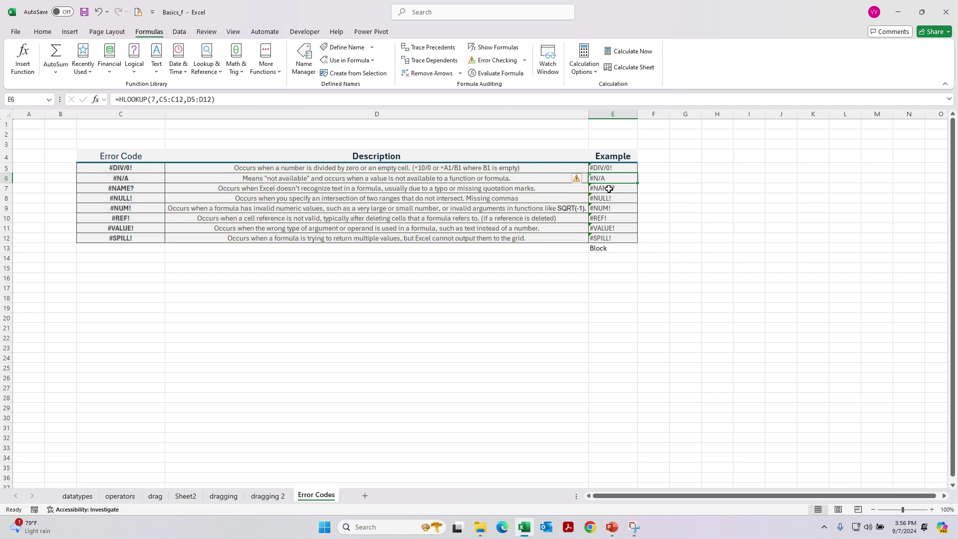
# Correct the misspelled function name in the #NAME? example in E7, making it =SUM(A1:A5)
pyautogui.doubleClick(609, 189)
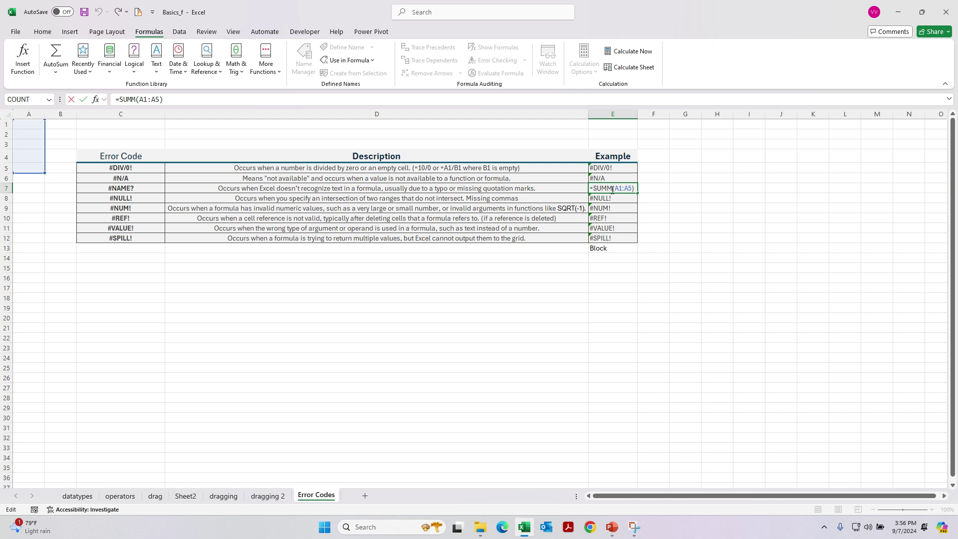
pyautogui.press('BackSpace')
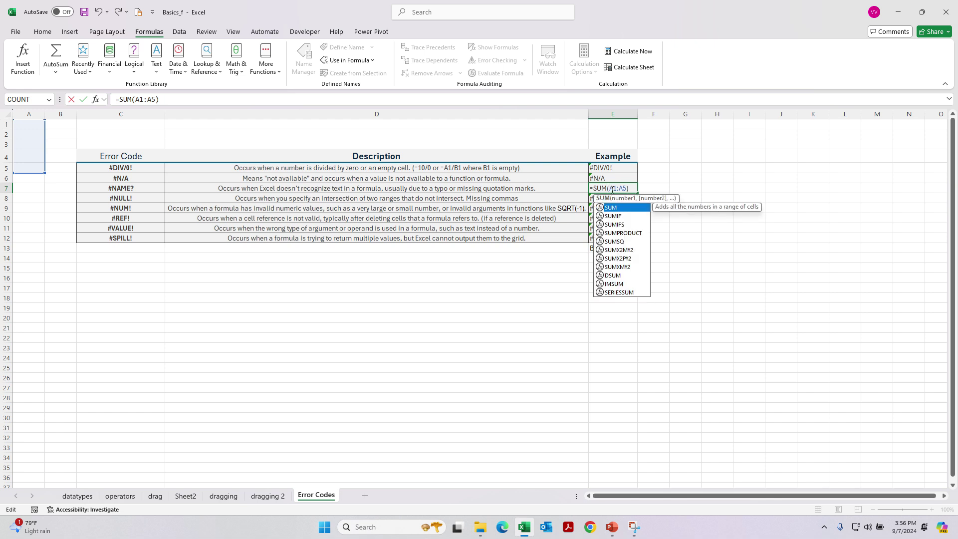
pyautogui.press('Return')
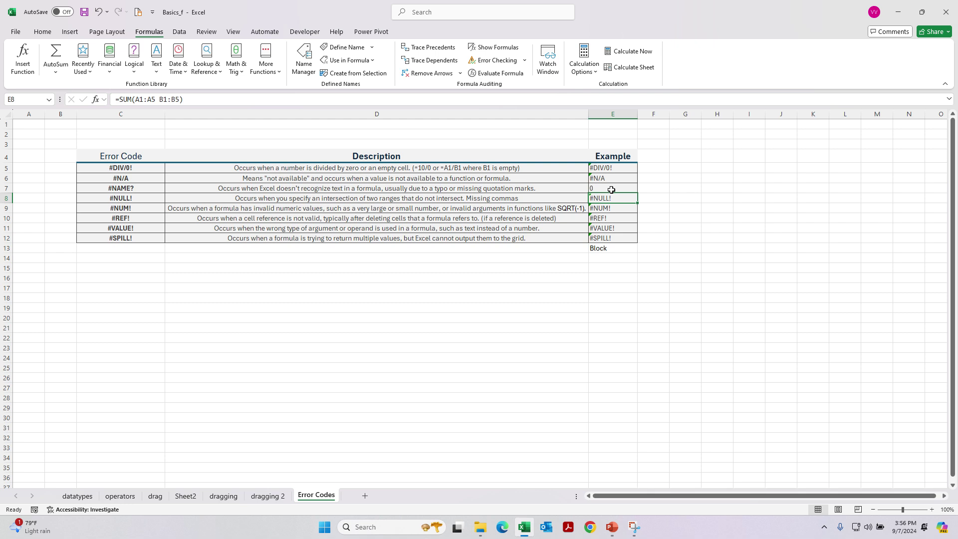
# Reintroduce the function name typo in E7, making the formula =SUMM(A1:A5)
pyautogui.doubleClick(611, 189)
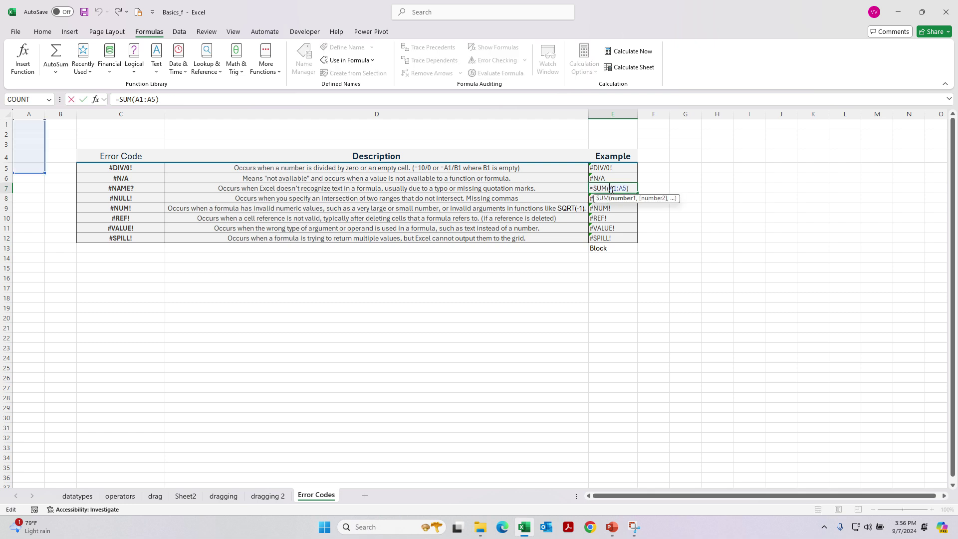
pyautogui.press('Left')
pyautogui.write('M')
pyautogui.press('Return')
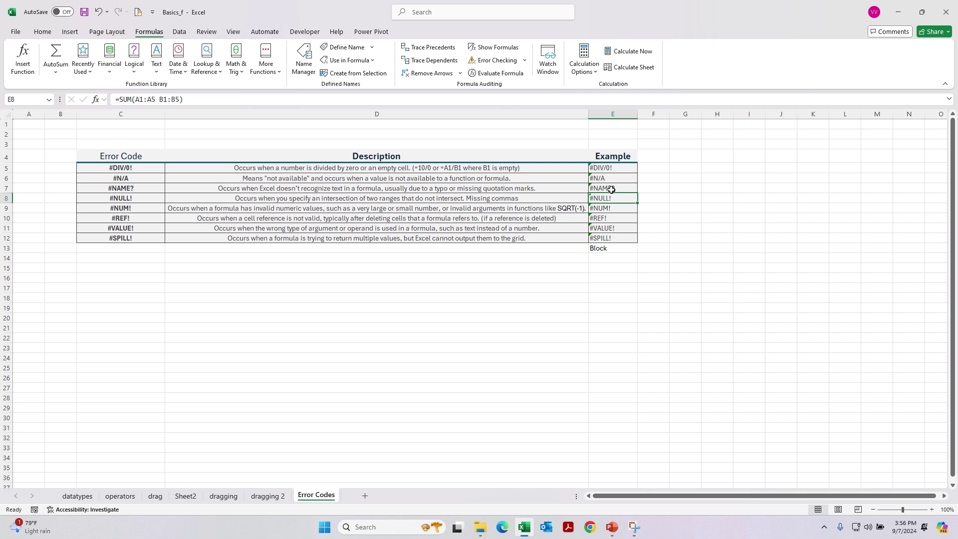
# Try separating the ranges in E8 with a comma, as =SUM(A1:A5, B1:B5), and undo the change
pyautogui.doubleClick(597, 199)
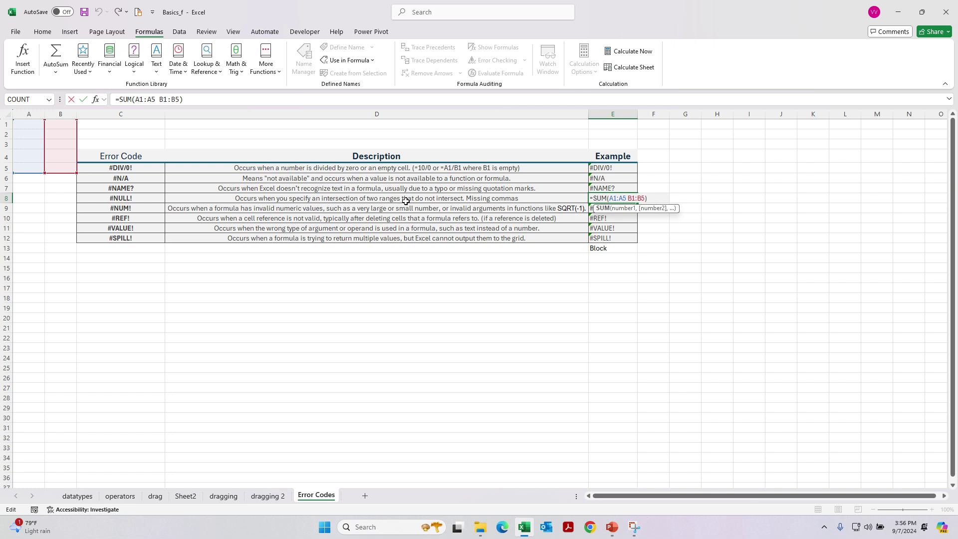
pyautogui.click(626, 198)
pyautogui.write(',')
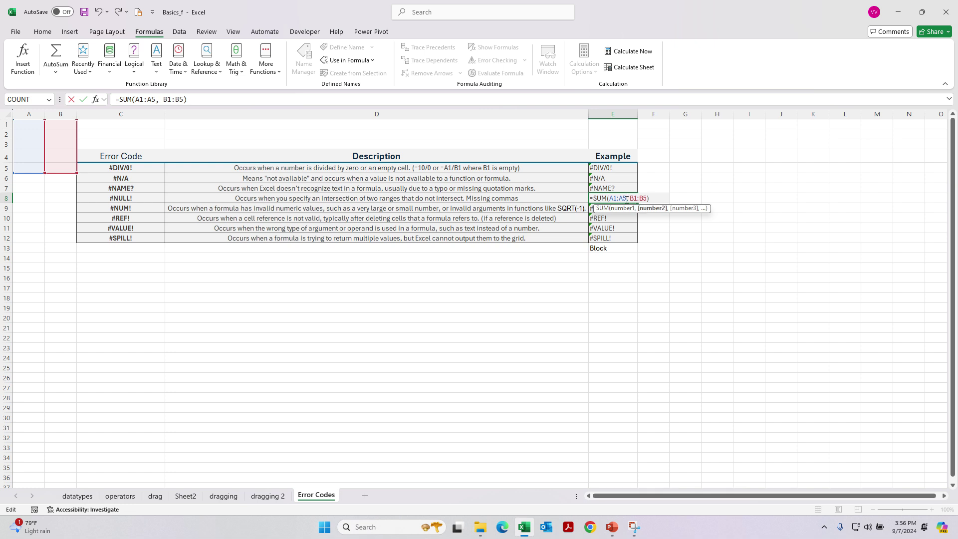
pyautogui.press('Return')
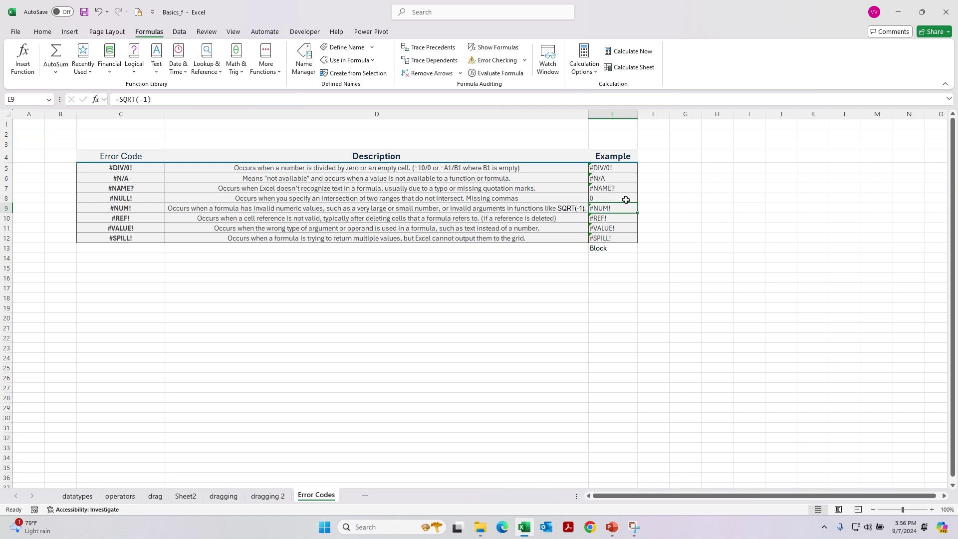
pyautogui.hotkey('ctrl', 'z')
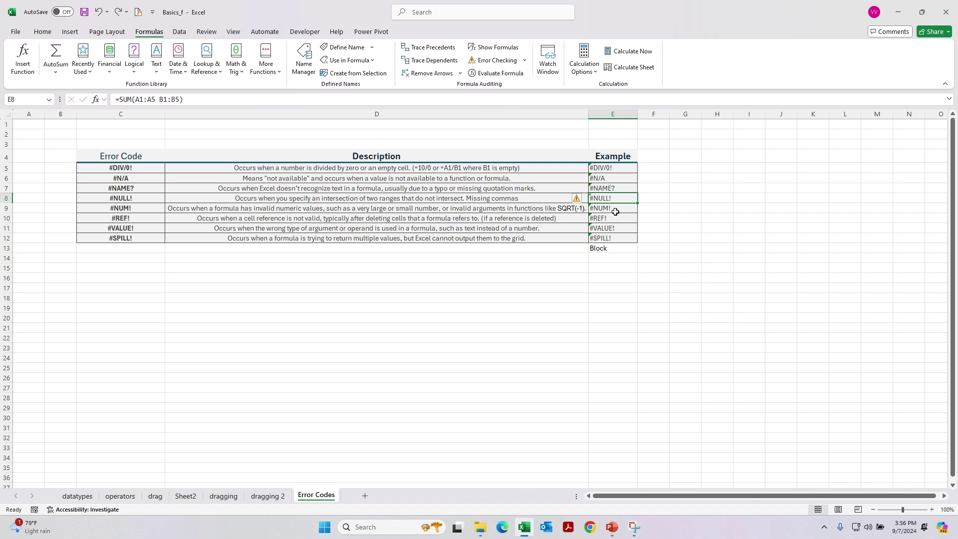
# Inspect the example formulas for #NUM! in E9 and #REF! in E10 without changing them
pyautogui.click(612, 210)
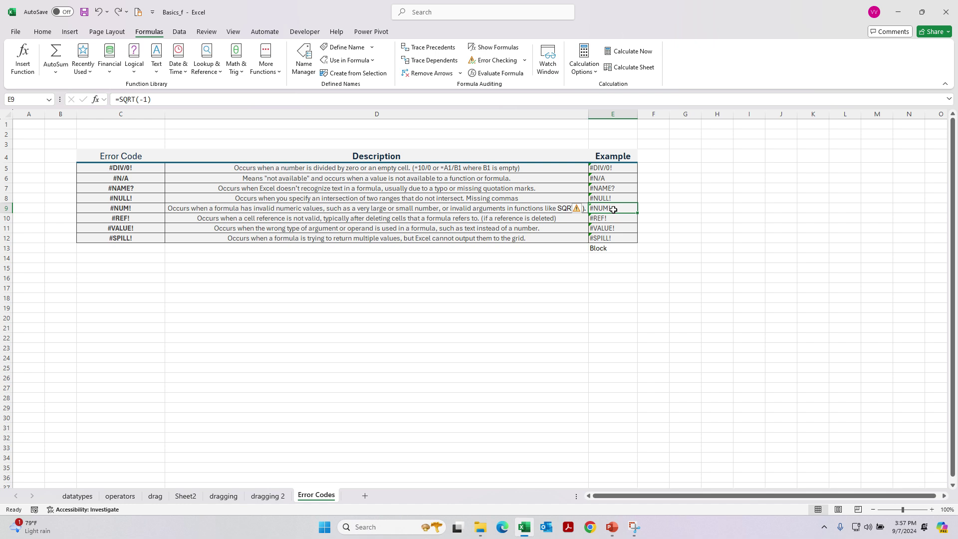
pyautogui.doubleClick(613, 209)
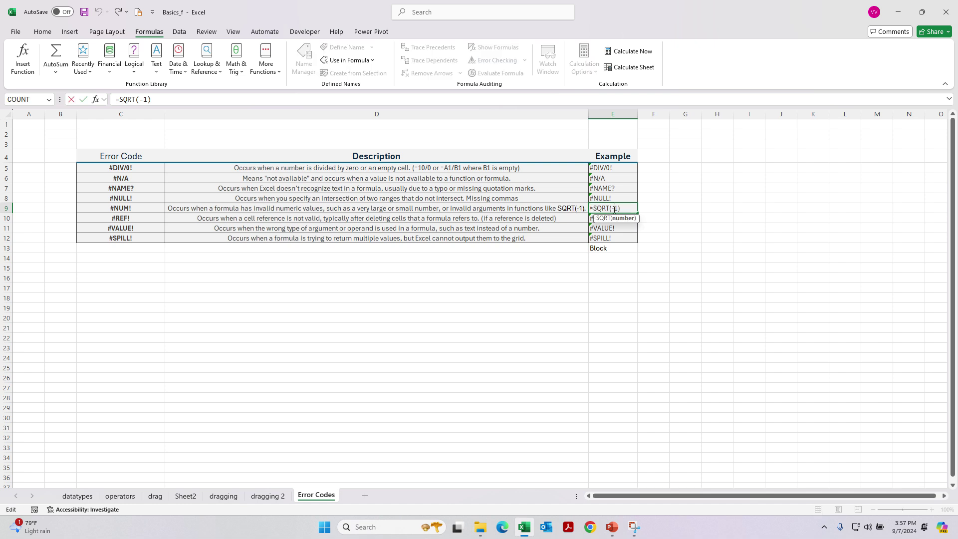
pyautogui.press('Escape')
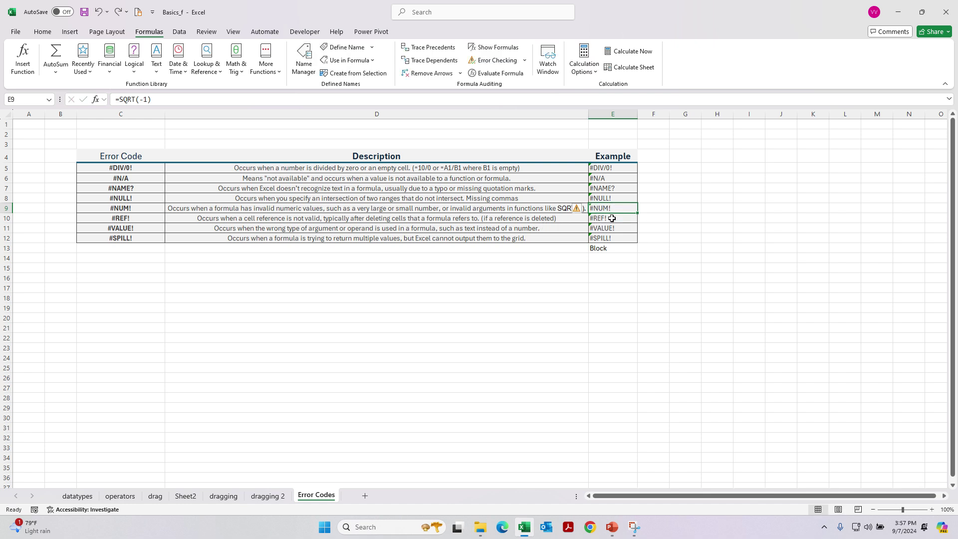
pyautogui.click(611, 218)
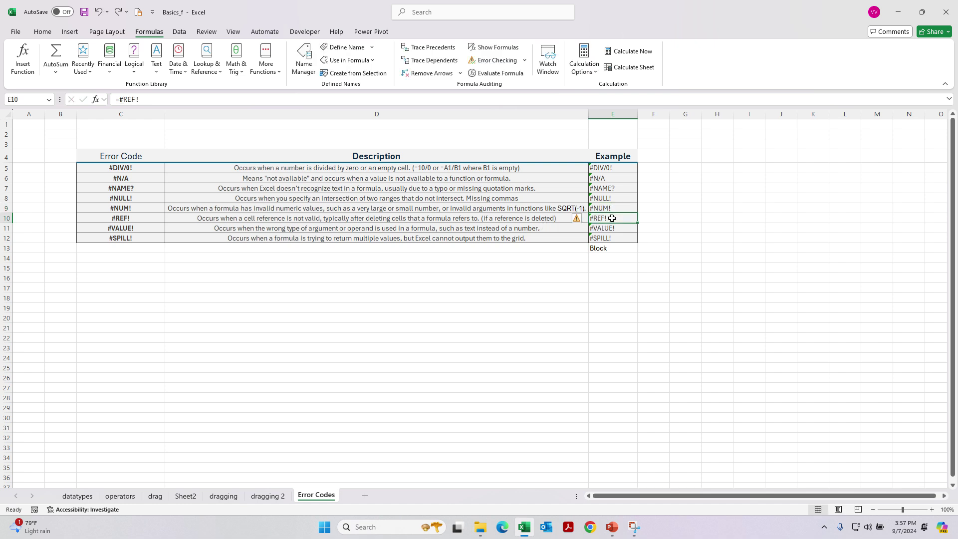
# Enter 4 in cell G14 and 5 in cell H14 as sample values
pyautogui.click(691, 255)
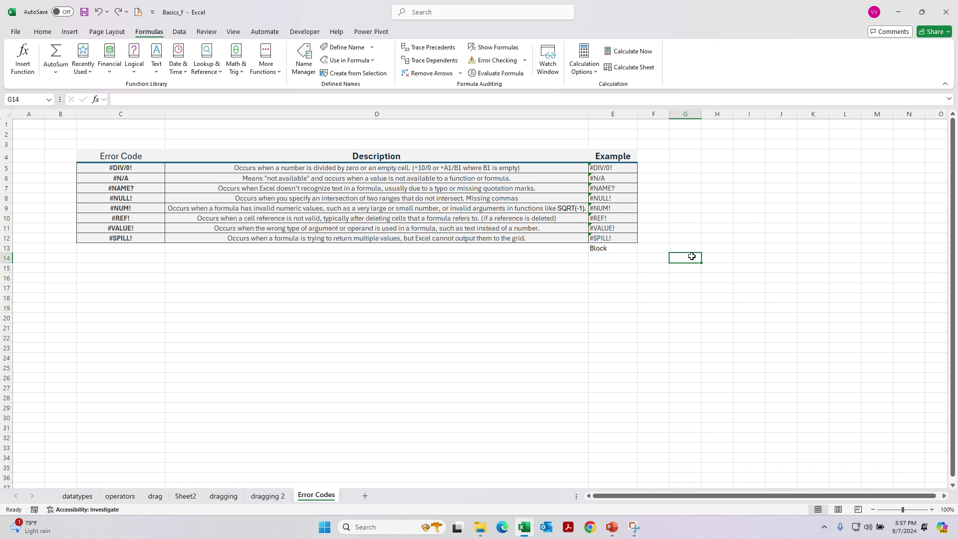
pyautogui.write('4')
pyautogui.click(731, 257)
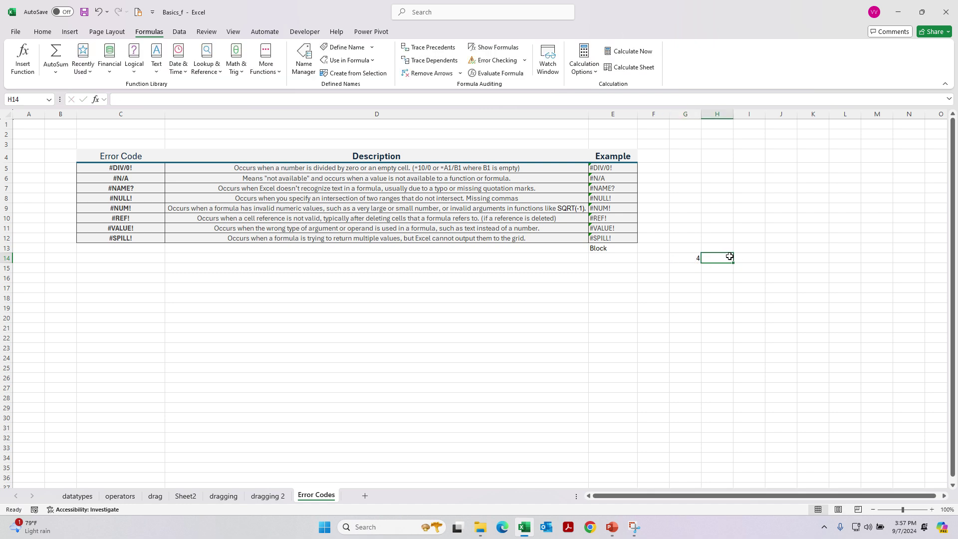
pyautogui.write('5')
# Add the two sample values in I14 with the formula =G14+H14
pyautogui.click(745, 257)
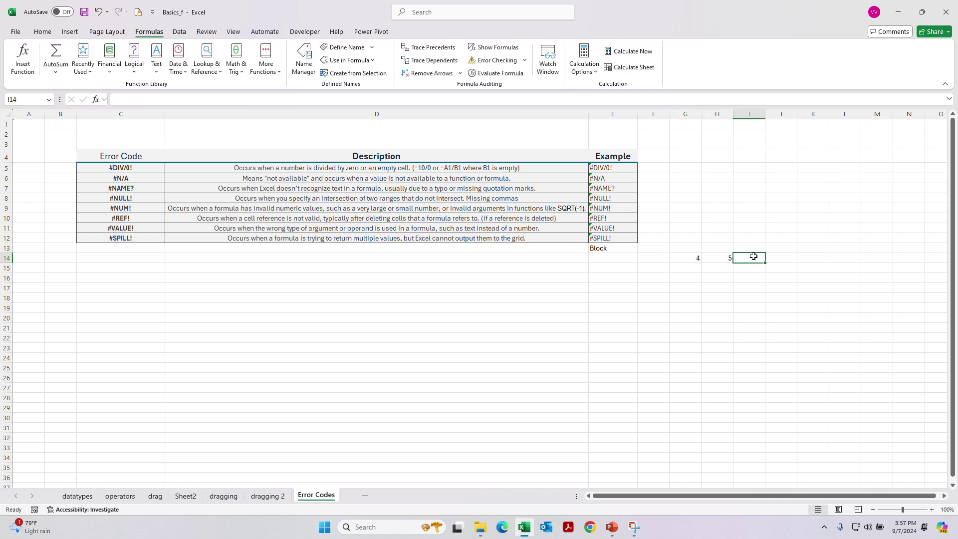
pyautogui.write('=')
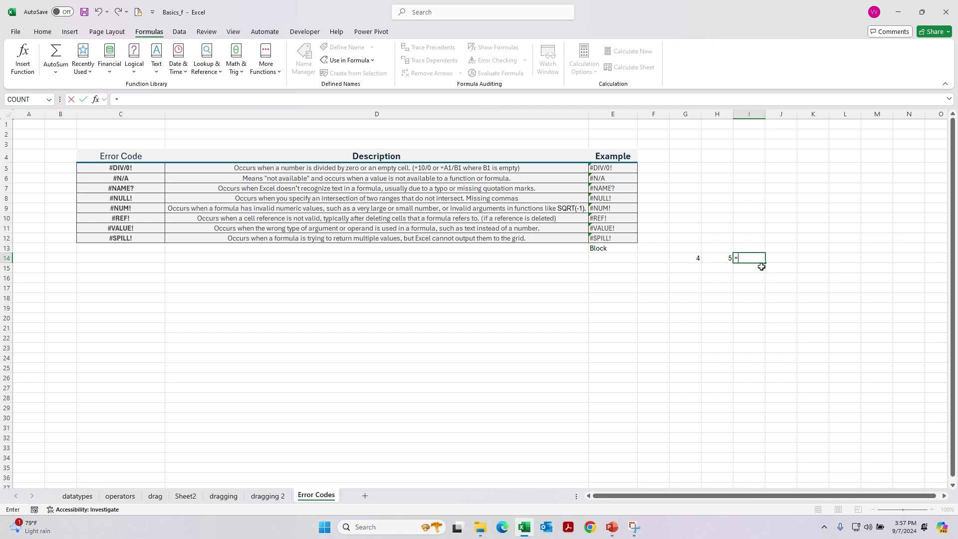
pyautogui.click(691, 259)
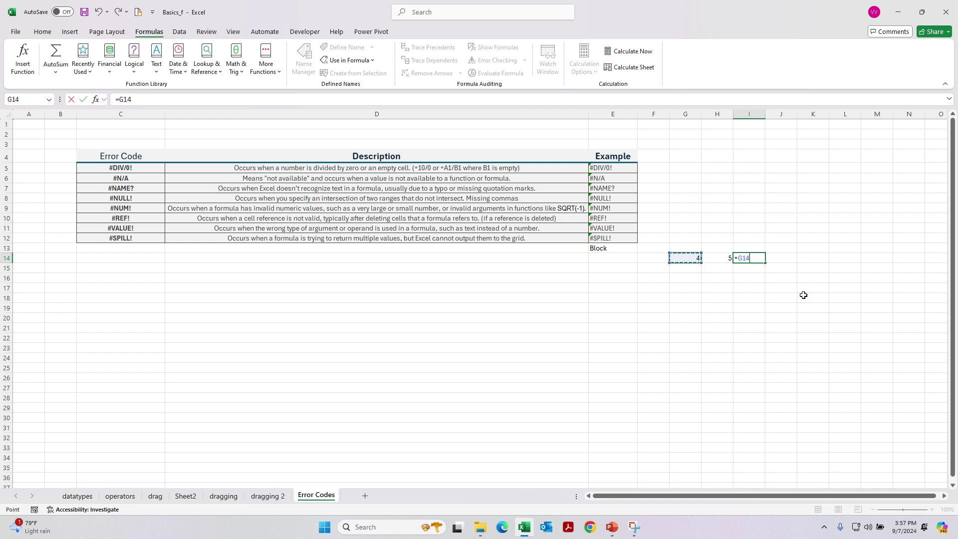
pyautogui.write('+')
pyautogui.click(727, 258)
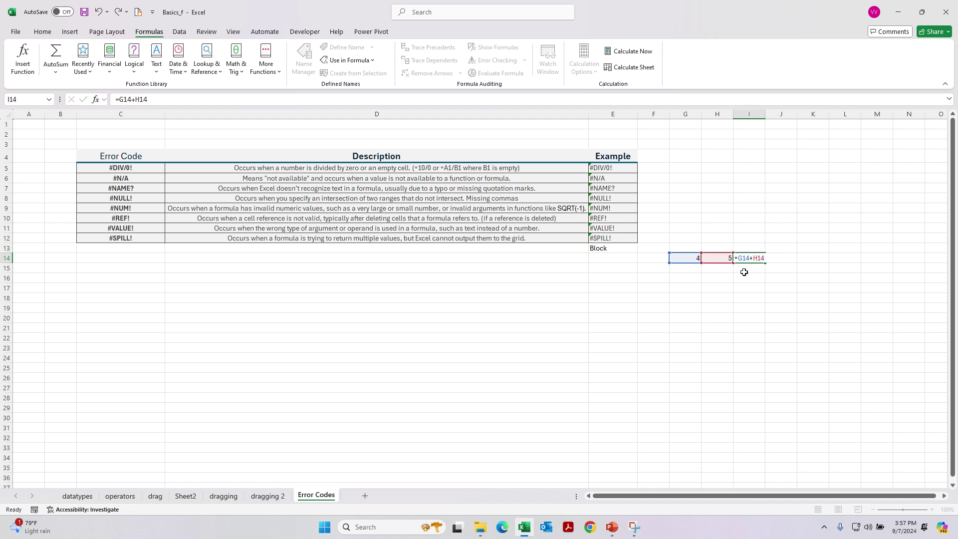
pyautogui.press('Return')
# Inspect which cells the sum formula in I14 refers to
pyautogui.click(691, 258)
pyautogui.click(748, 258)
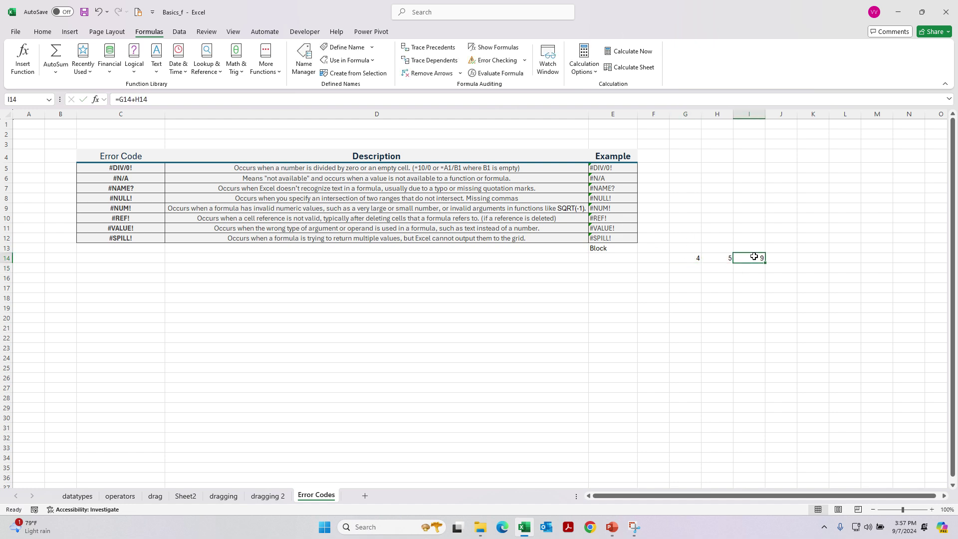
pyautogui.doubleClick(755, 259)
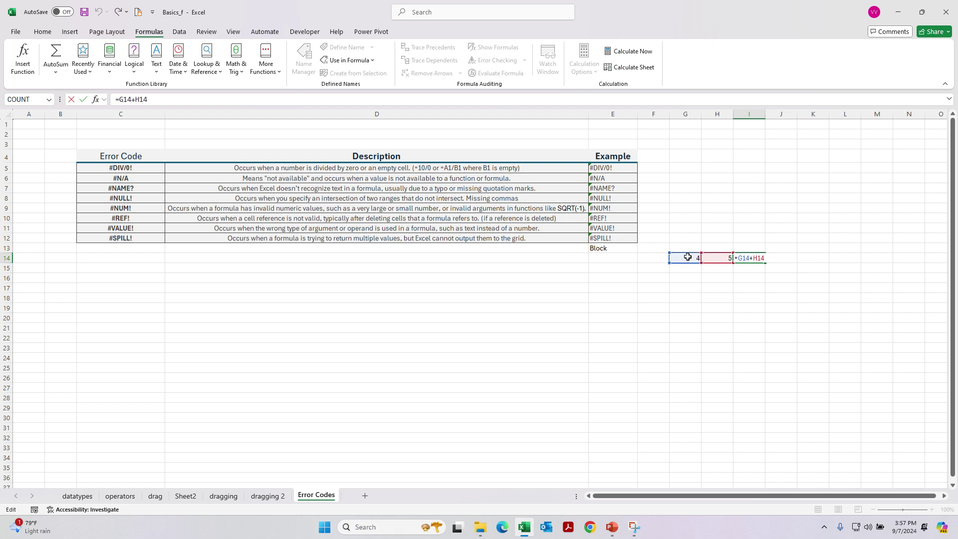
# Delete cell G14 by shifting cells left, and inspect the resulting sum formula in H14
pyautogui.press('Escape')
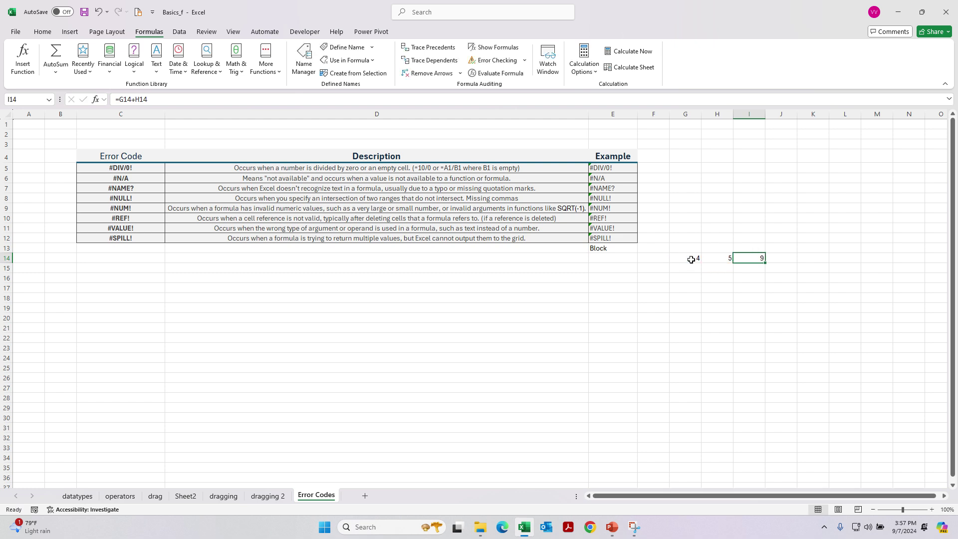
pyautogui.rightClick(690, 258)
pyautogui.click(722, 314)
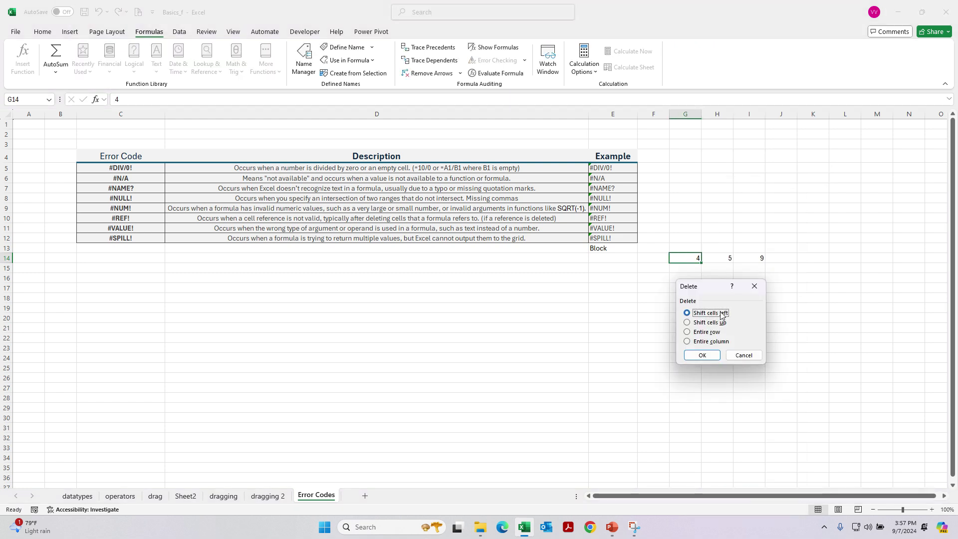
pyautogui.click(703, 355)
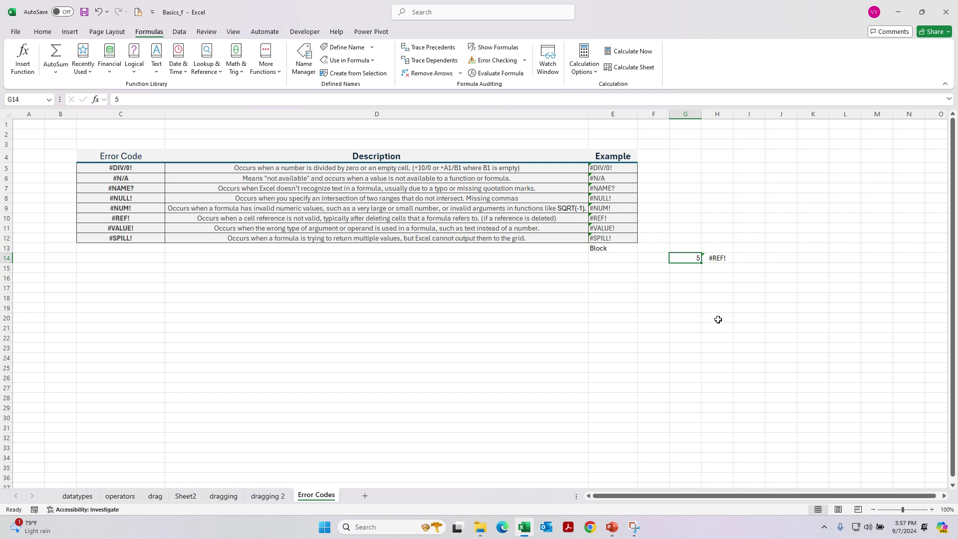
pyautogui.click(717, 258)
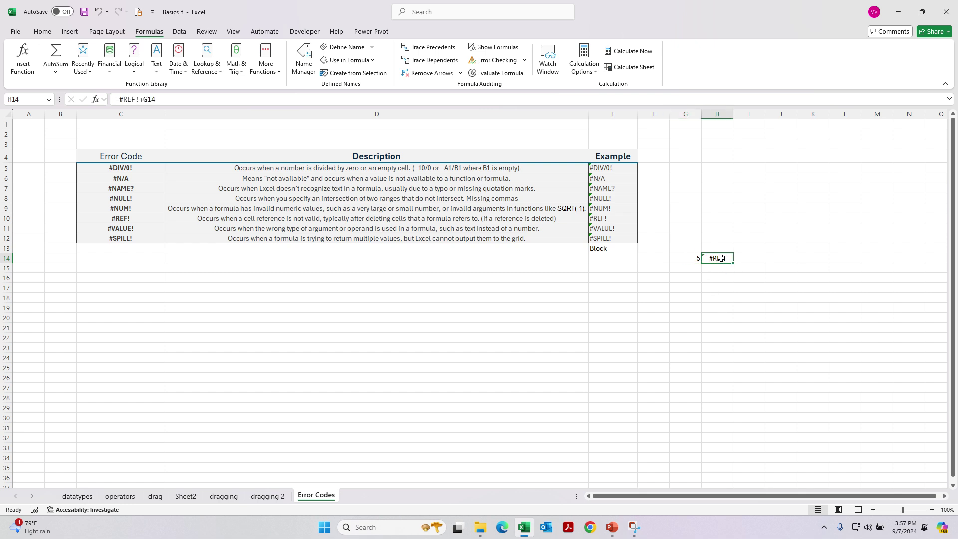
# Clear the sample cells G14:H14 and select the #VALUE! example in E11
pyautogui.moveTo(717, 259); pyautogui.dragTo(684, 257)
pyautogui.press('Delete')
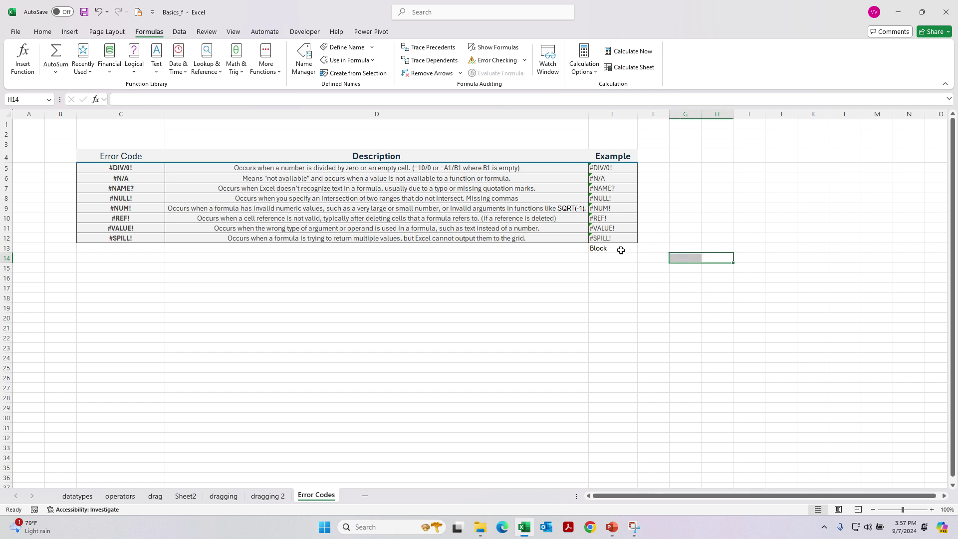
pyautogui.click(609, 229)
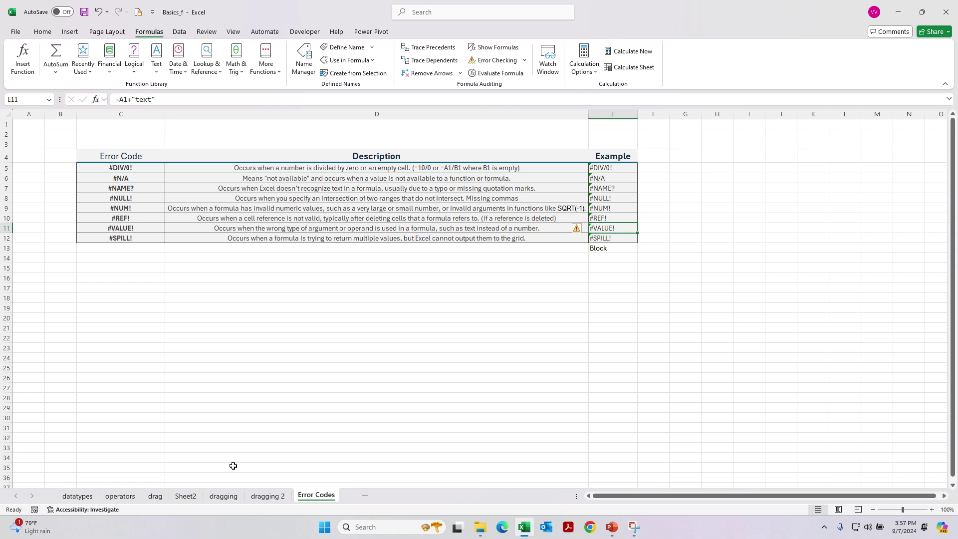
# Review the examples on the operators and drag sheets, and return to the Error Codes sheet
pyautogui.click(121, 495)
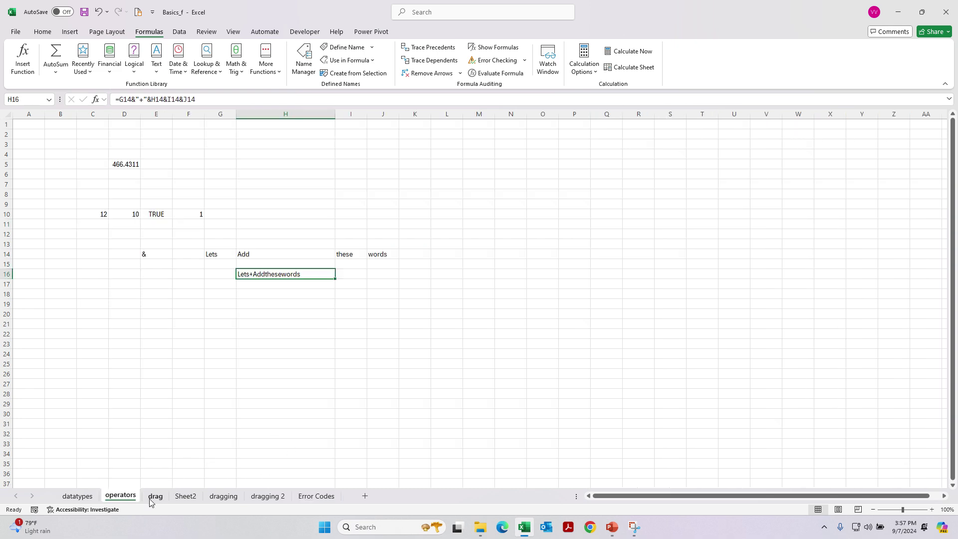
pyautogui.click(154, 496)
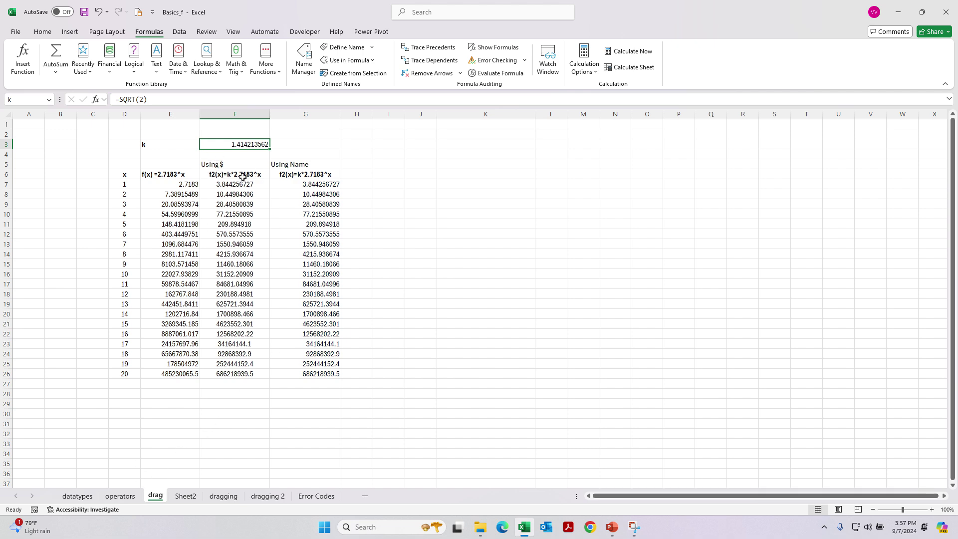
pyautogui.click(86, 497)
pyautogui.click(108, 499)
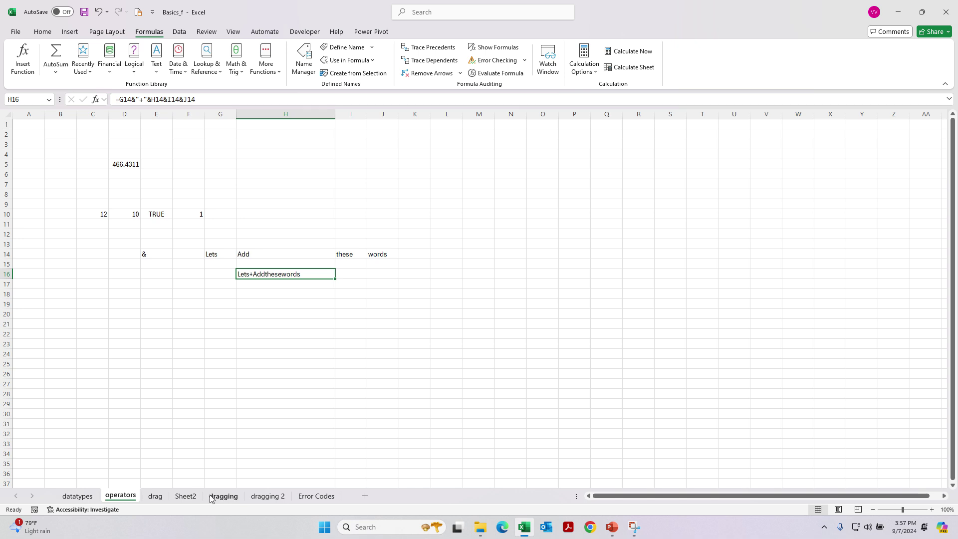
pyautogui.click(307, 497)
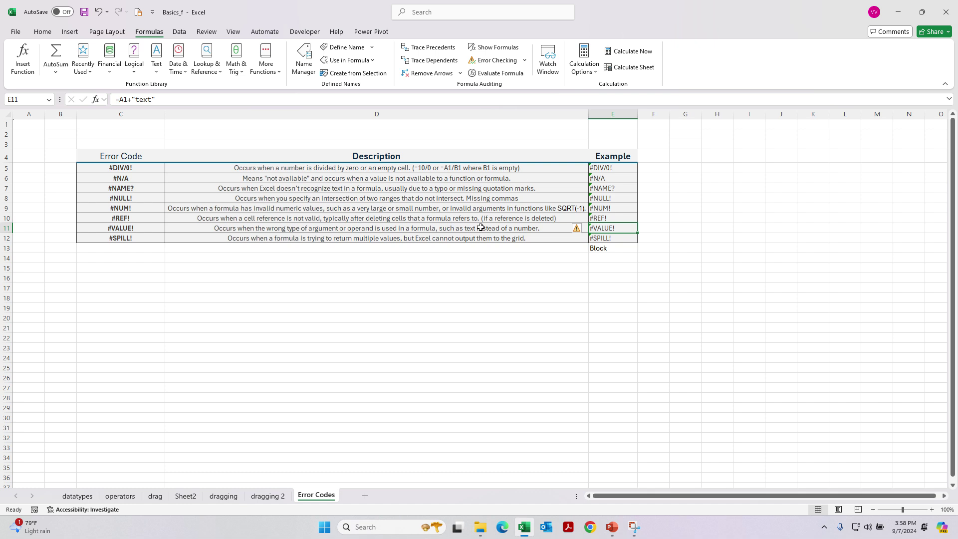
# Inspect the example formulas for #VALUE! in E11 and #SPILL! in E12 without changing them
pyautogui.doubleClick(602, 225)
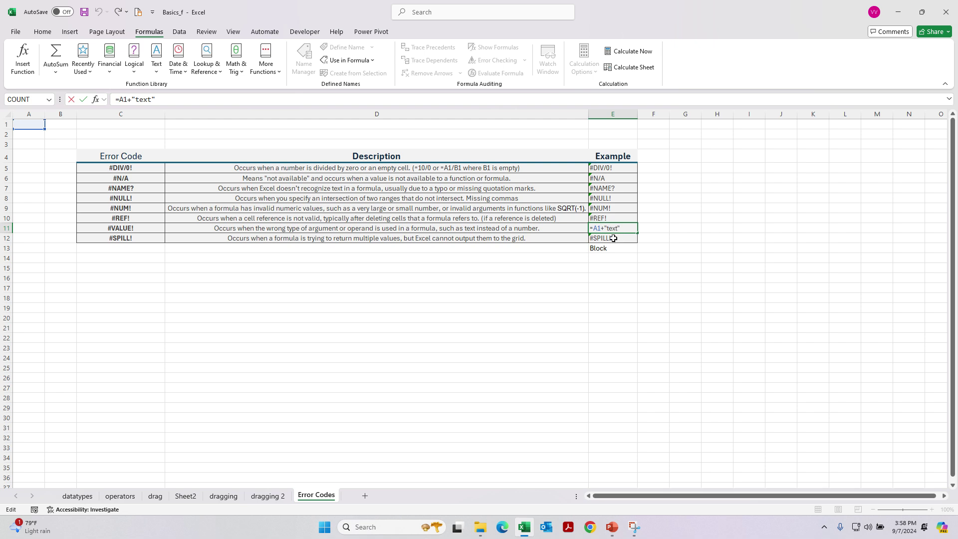
pyautogui.hotkey('ctrl', 'Return')
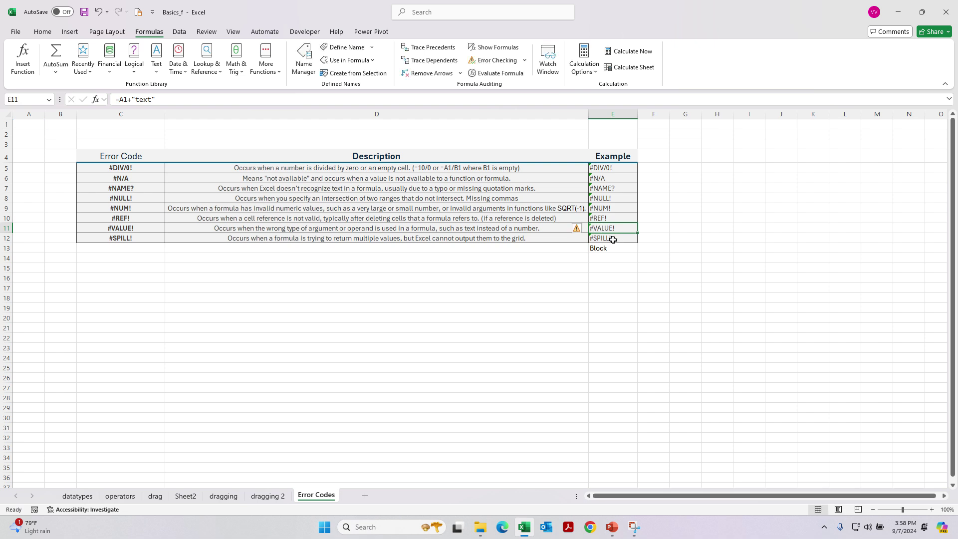
pyautogui.click(613, 239)
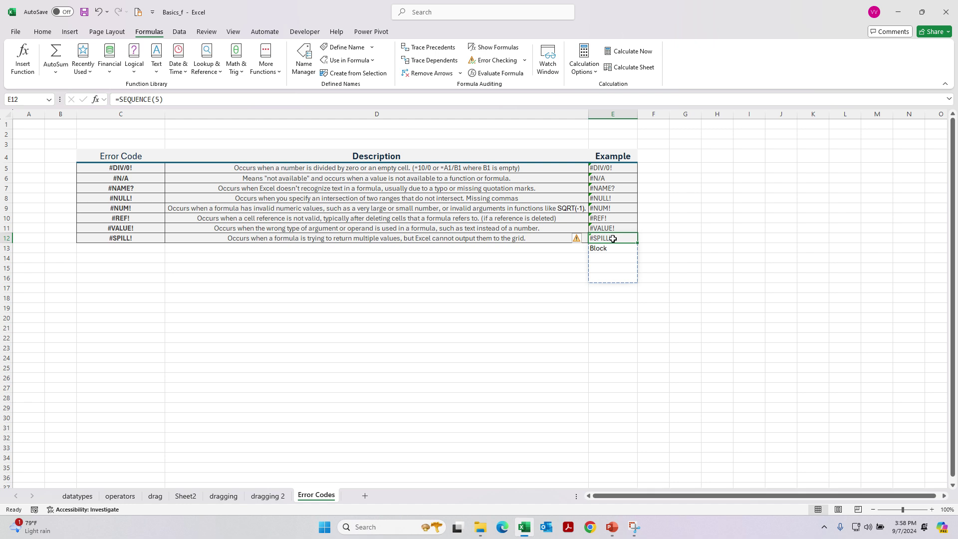
# Deselect the example cells and switch to the Basics and Functions presentation in PowerPoint
pyautogui.click(444, 287)
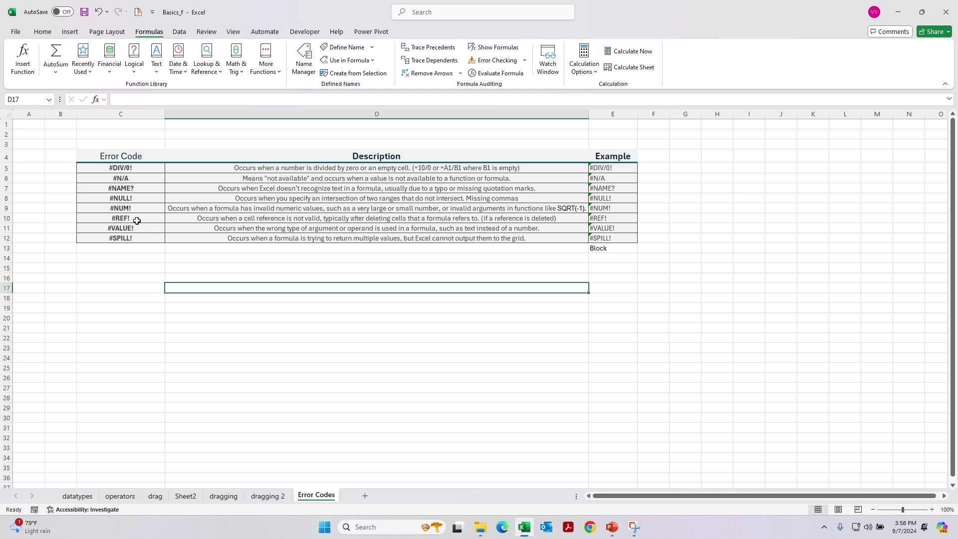
pyautogui.click(610, 526)
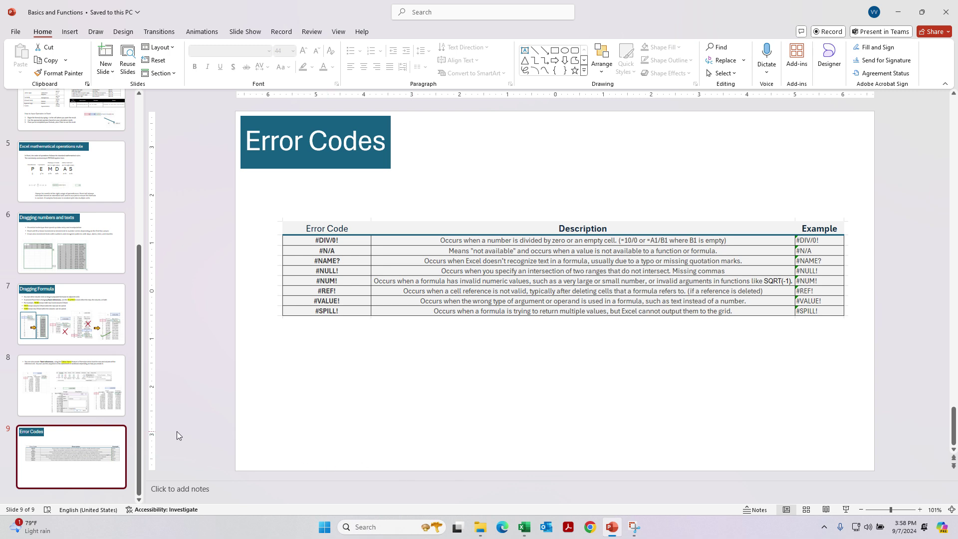